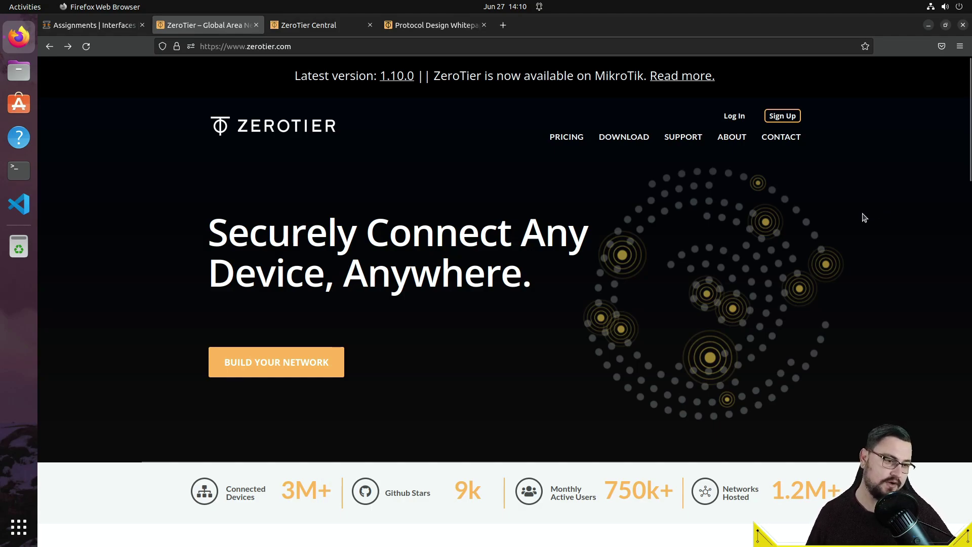
Browse the ZeroTier homepage, then go to Documentation from the Support menu.
scroll(866, 197, down, 5)
scroll(658, 149, down, 5)
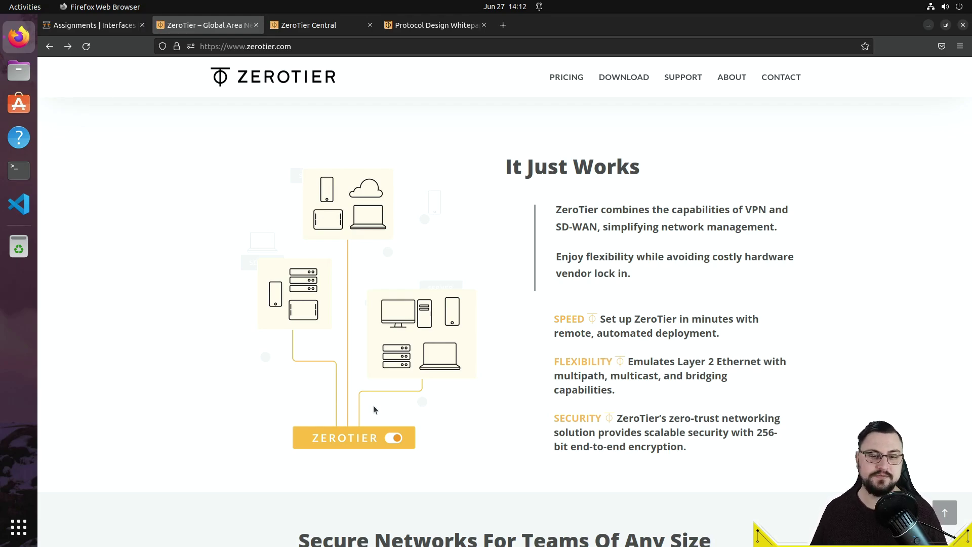
scroll(455, 262, down, 2)
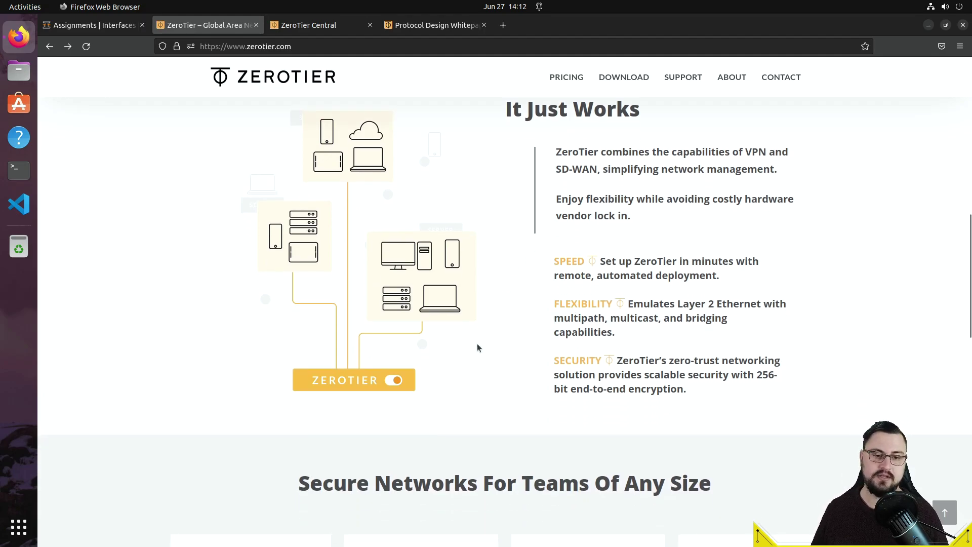
scroll(651, 352, up, 1)
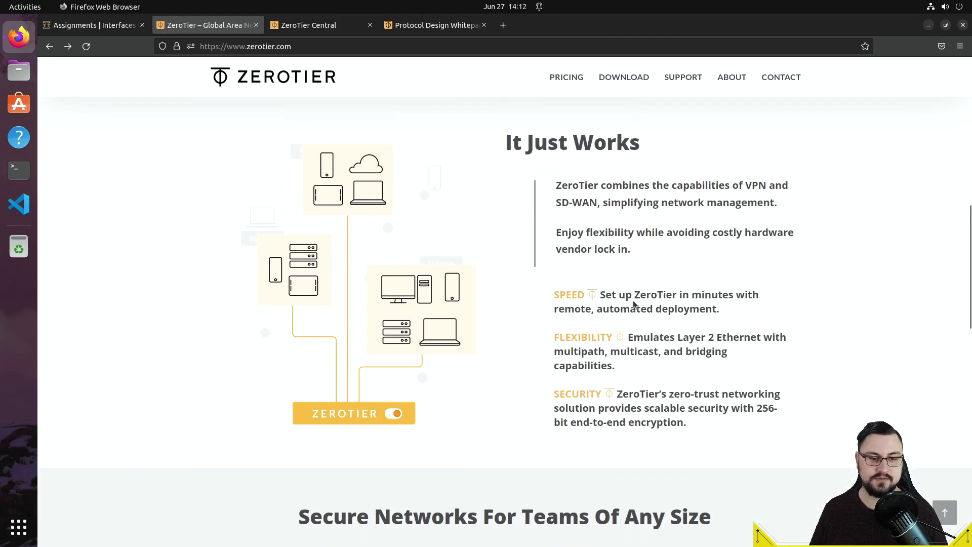
scroll(633, 300, down, 10)
scroll(679, 321, down, 5)
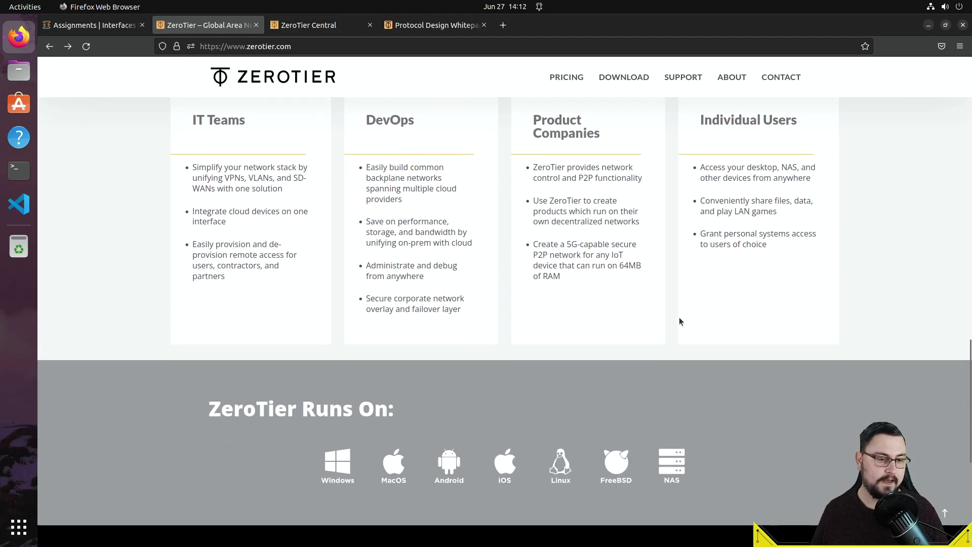
scroll(755, 308, up, 12)
scroll(655, 347, up, 6)
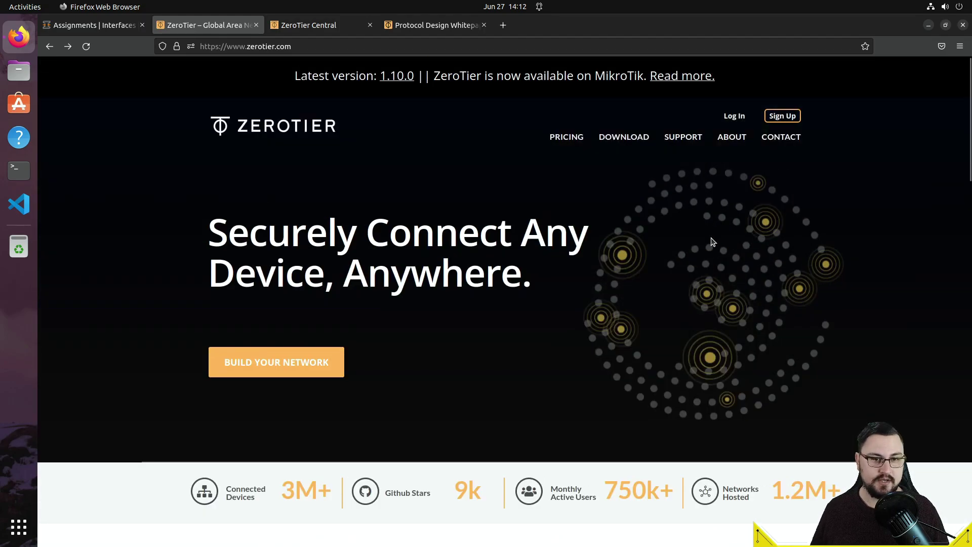
mouse_move(662, 145)
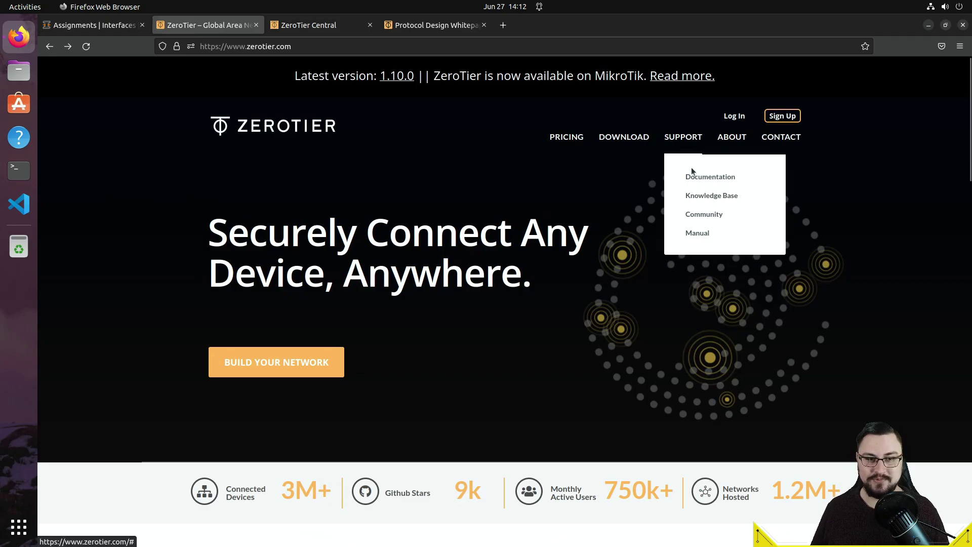
click(708, 179)
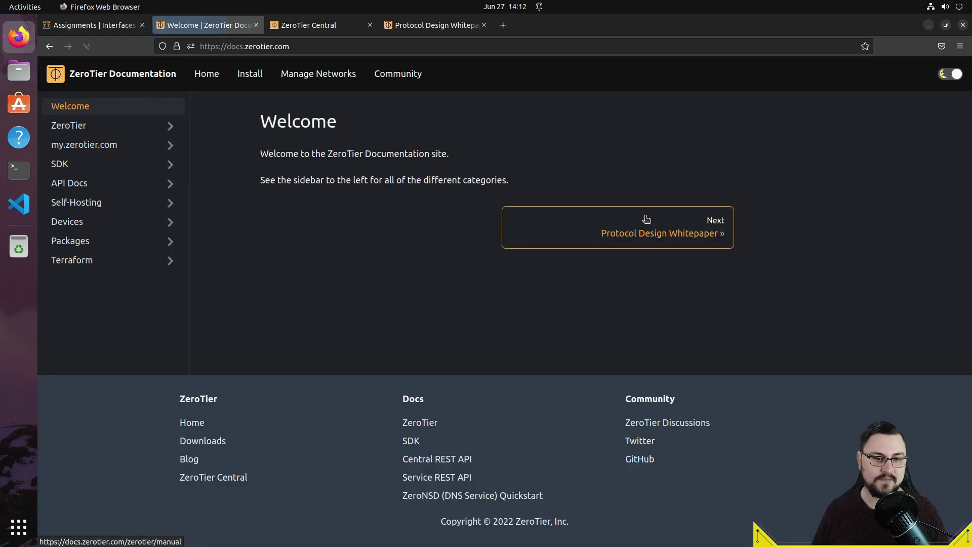
Read through the Protocol Design Whitepaper, then go back twice to the zerotier.com homepage.
click(678, 229)
scroll(517, 238, down, 5)
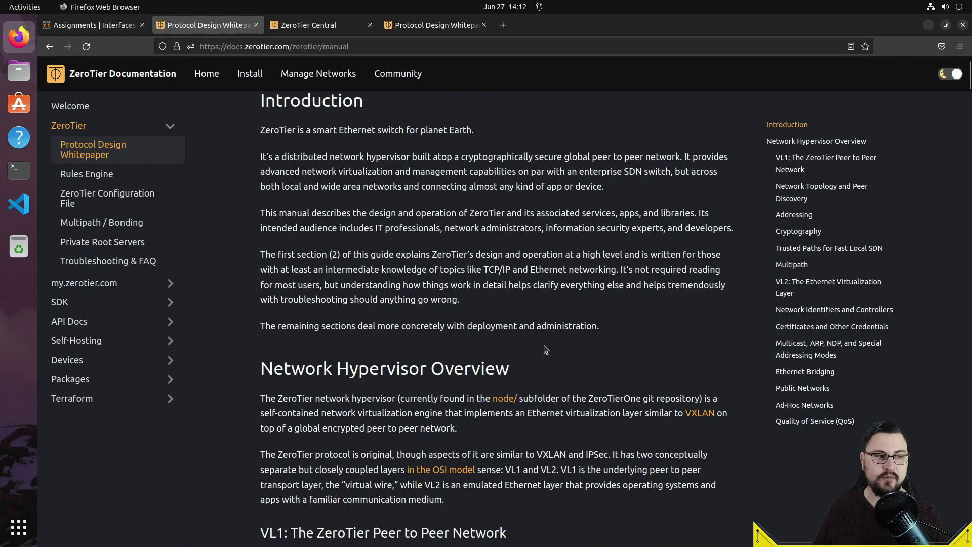
scroll(516, 237, down, 12)
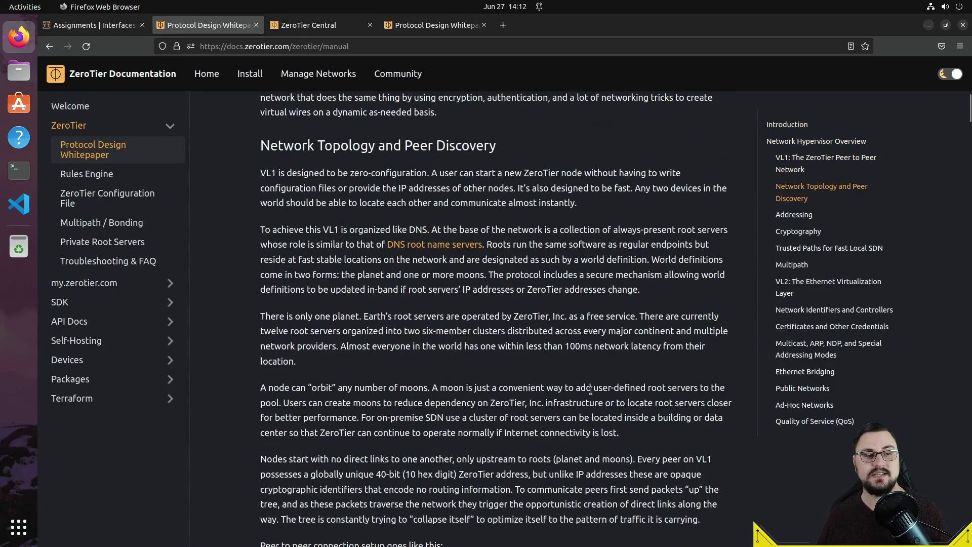
scroll(569, 370, down, 6)
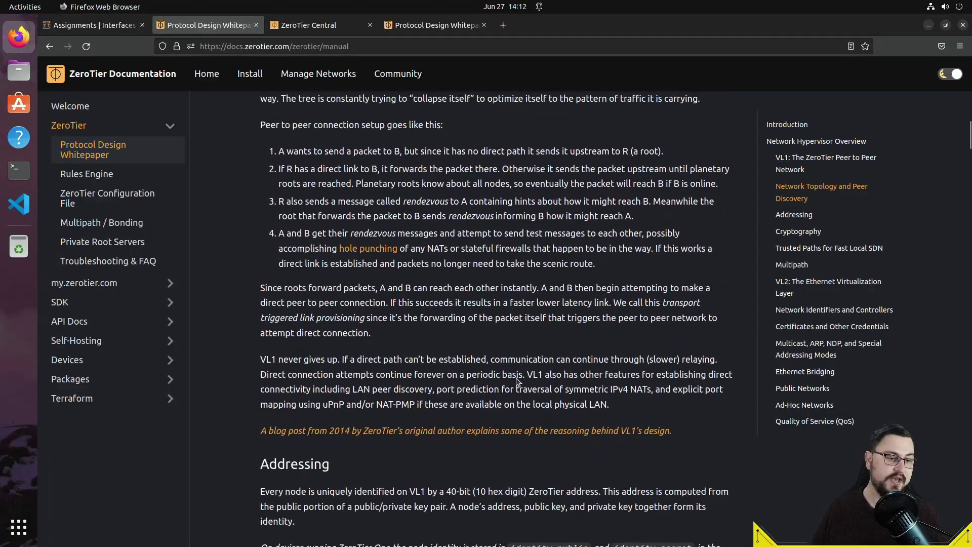
scroll(506, 387, down, 14)
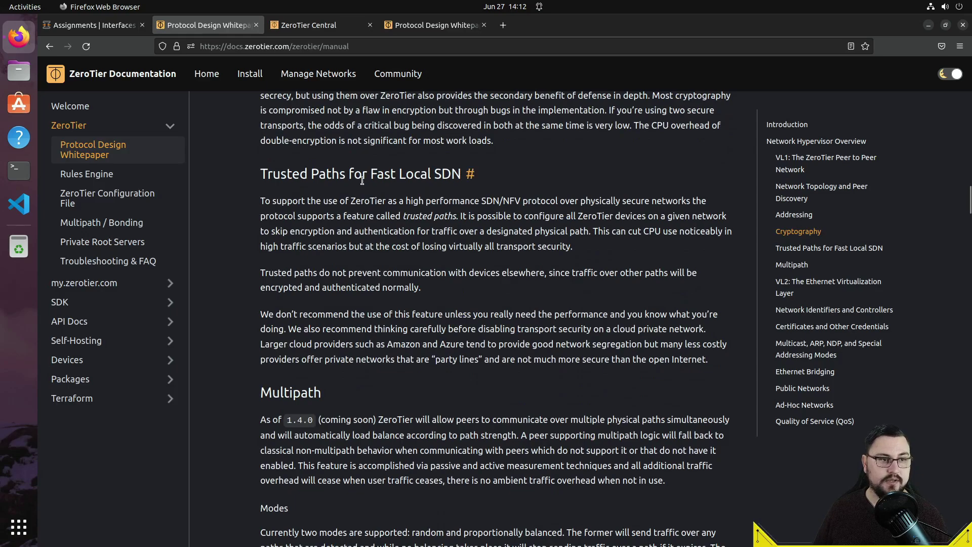
scroll(375, 122, up, 12)
click(49, 46)
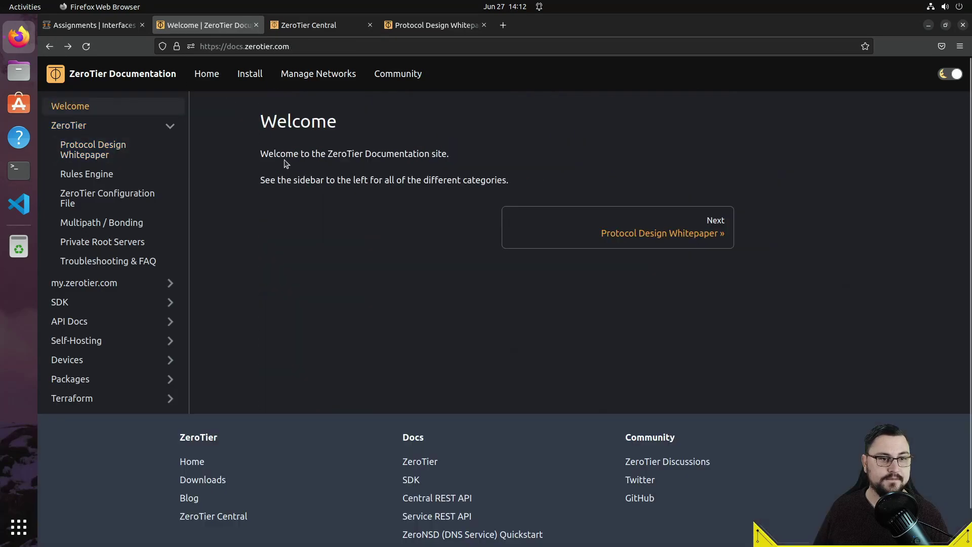
click(49, 46)
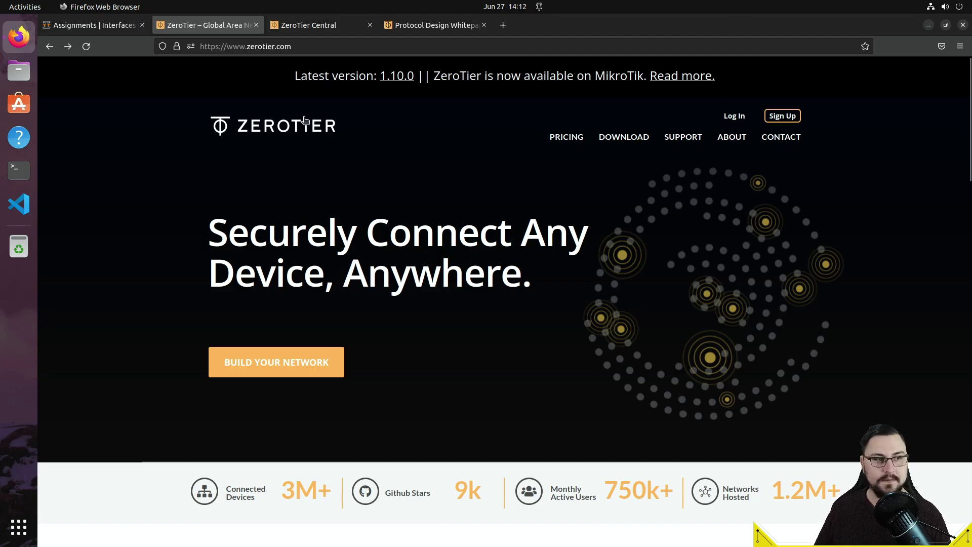
In ZeroTier Central, create a new network (distracted_meucci, 192.168.196.0/24).
click(323, 32)
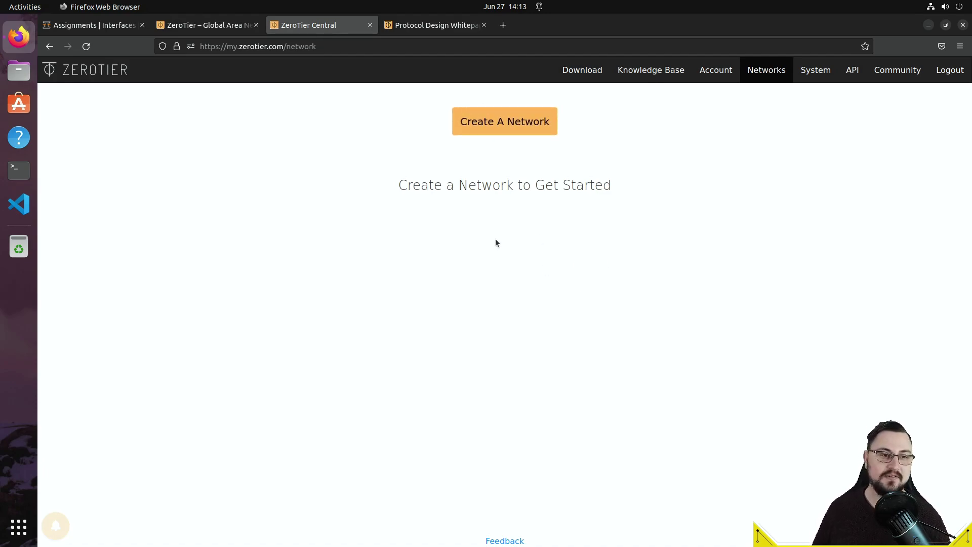
click(473, 119)
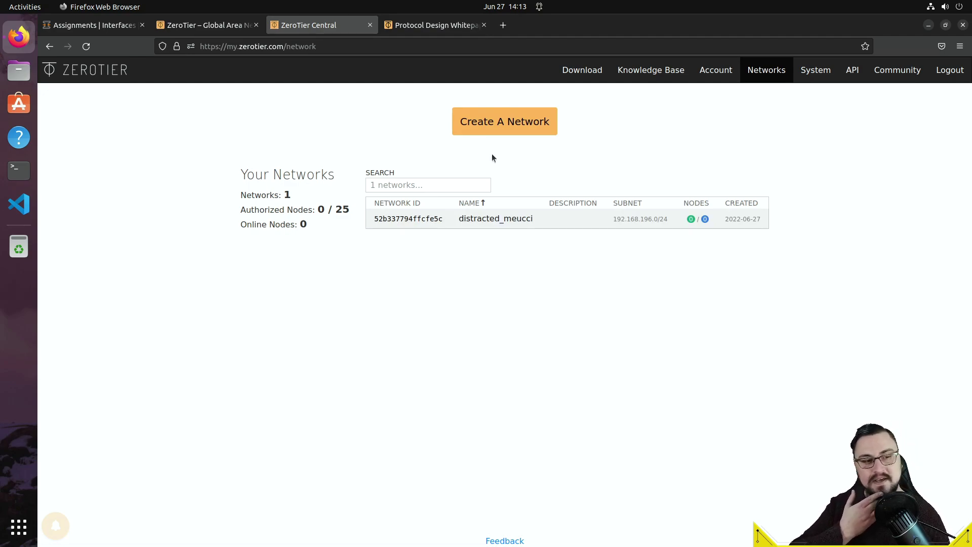
Open the new network's settings and rename it from distracted_meucci to TNB-LAB.
click(436, 226)
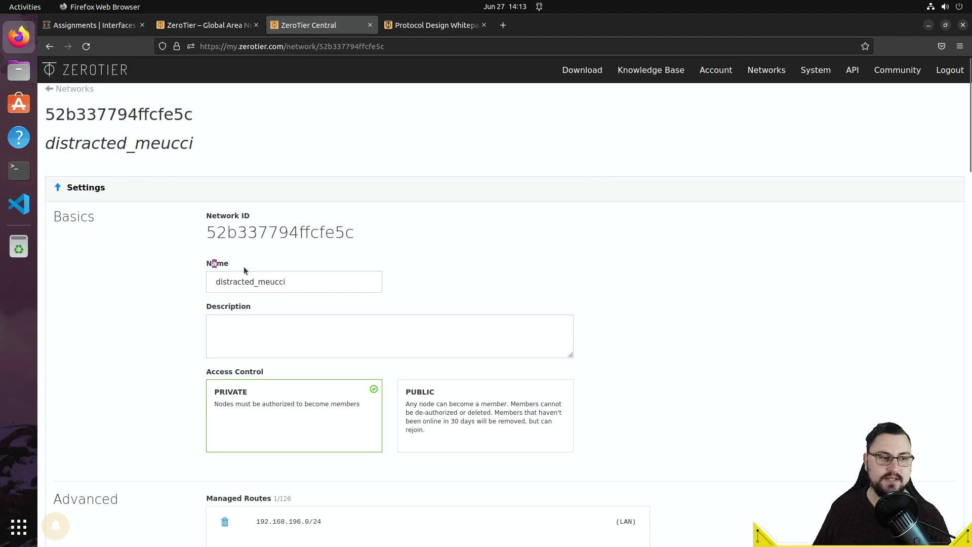
drag(180, 143, 43, 144)
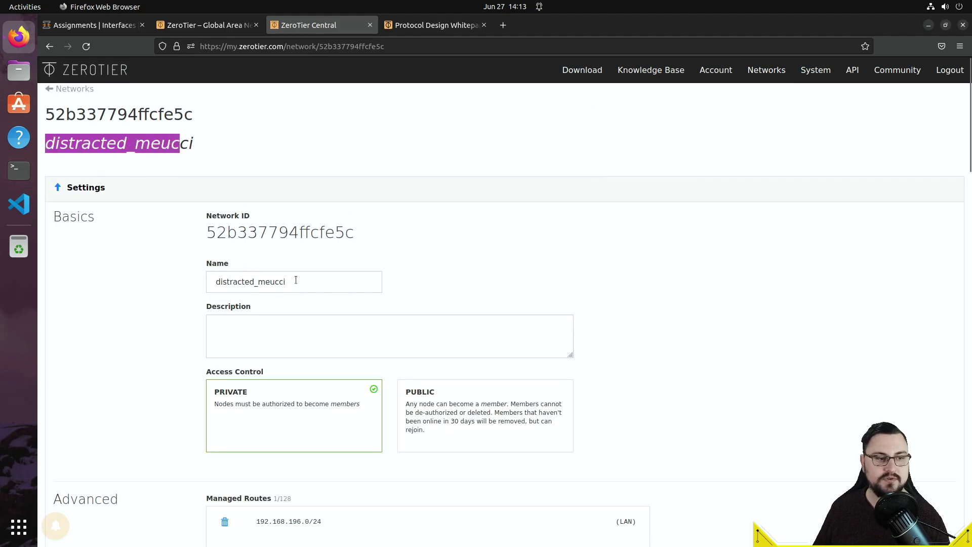
drag(297, 281, 187, 285)
text(TNB-LAB)
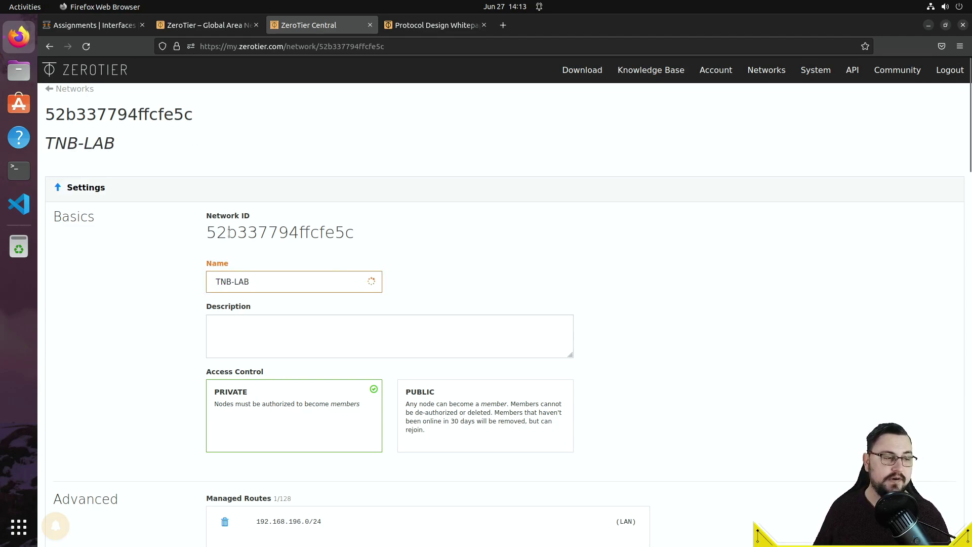
Select the network ID, then hide the browser to show the Ubuntu desktop.
double_click(279, 232)
double_click(136, 115)
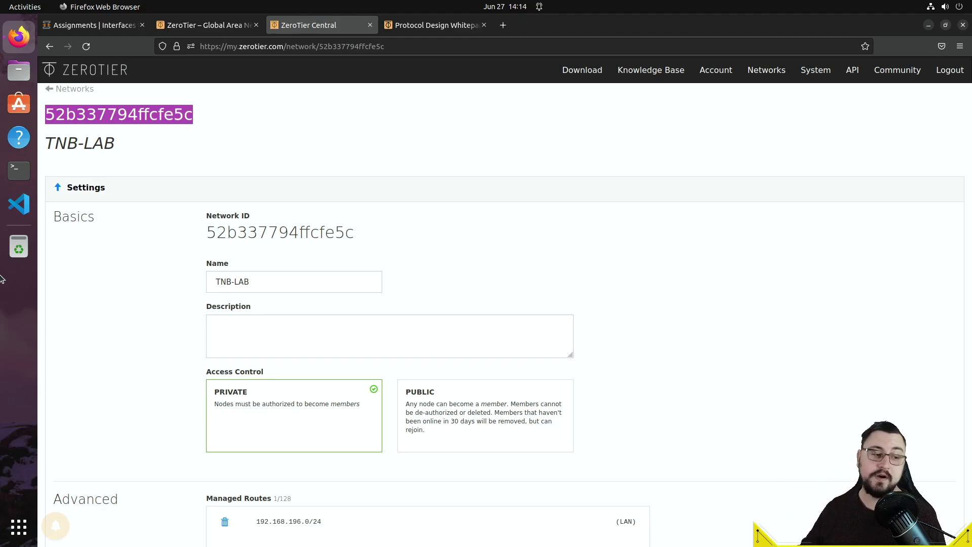
key(super+d)
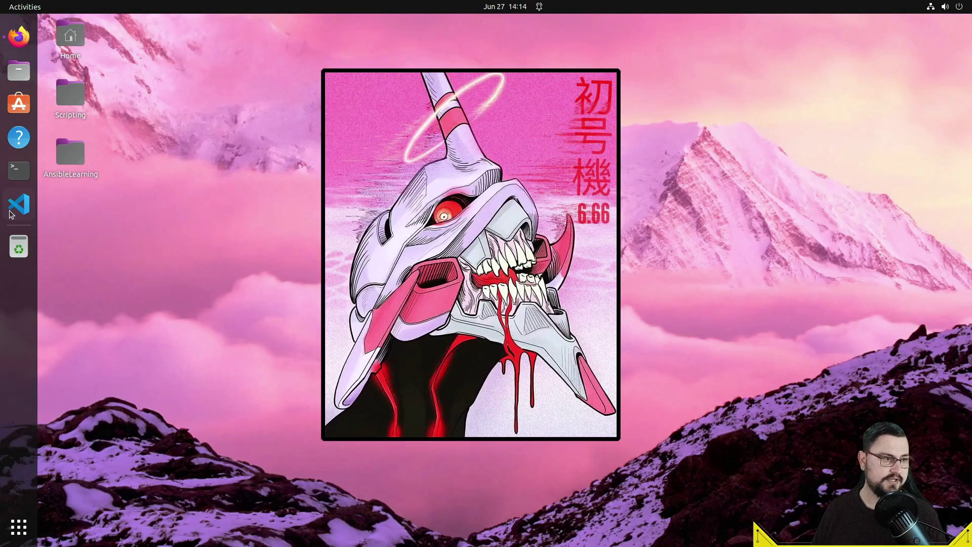
Switch TNB-LAB's access control from Public to Private so members need authorization.
scroll(243, 390, down, 3)
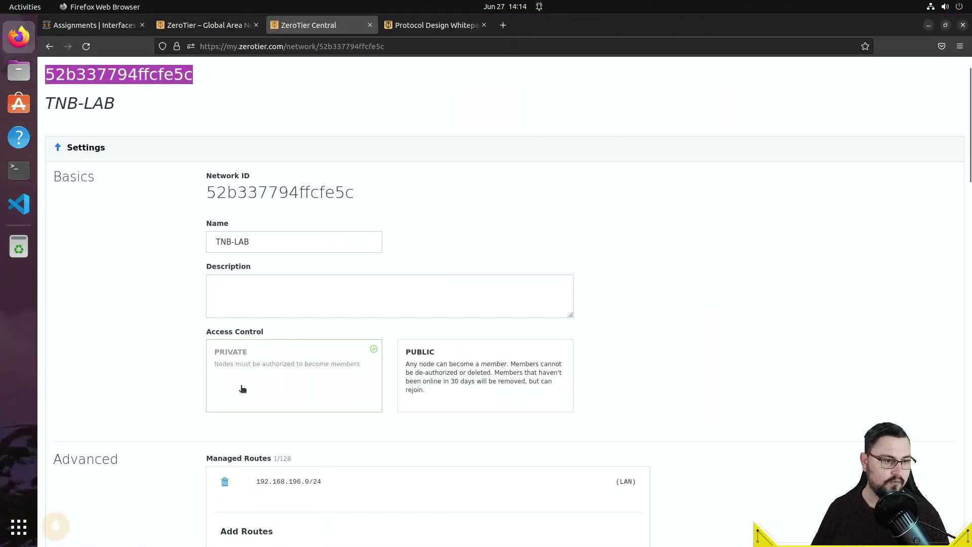
scroll(254, 321, down, 2)
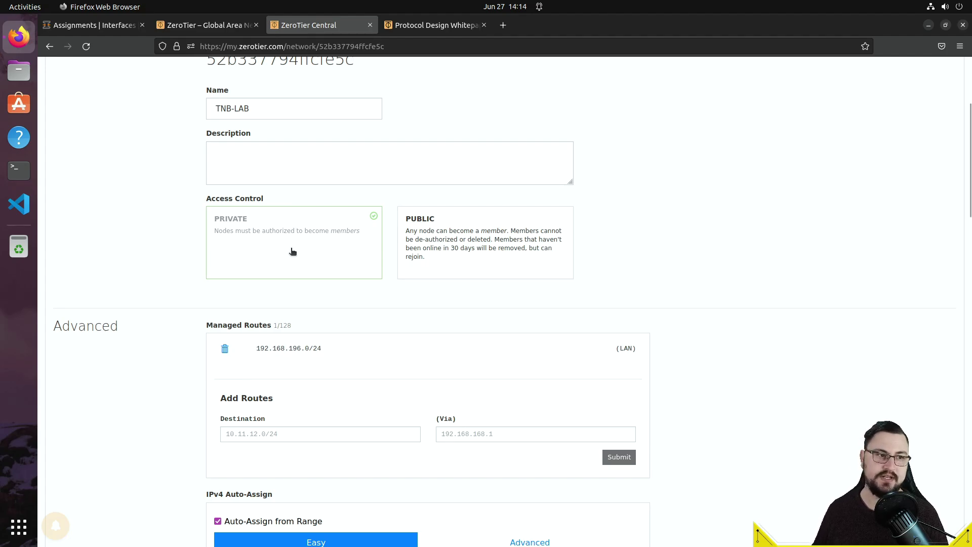
scroll(299, 228, down, 2)
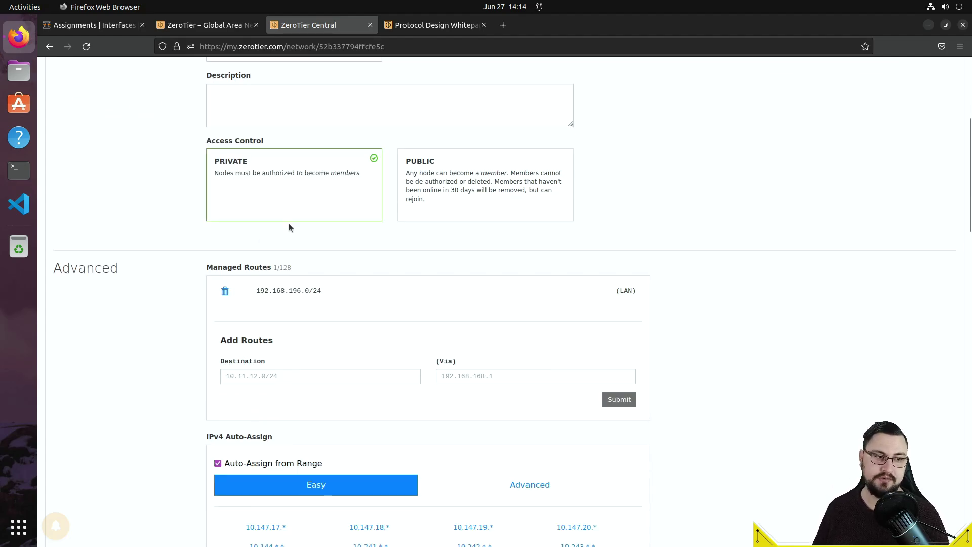
scroll(218, 263, up, 1)
scroll(172, 281, up, 1)
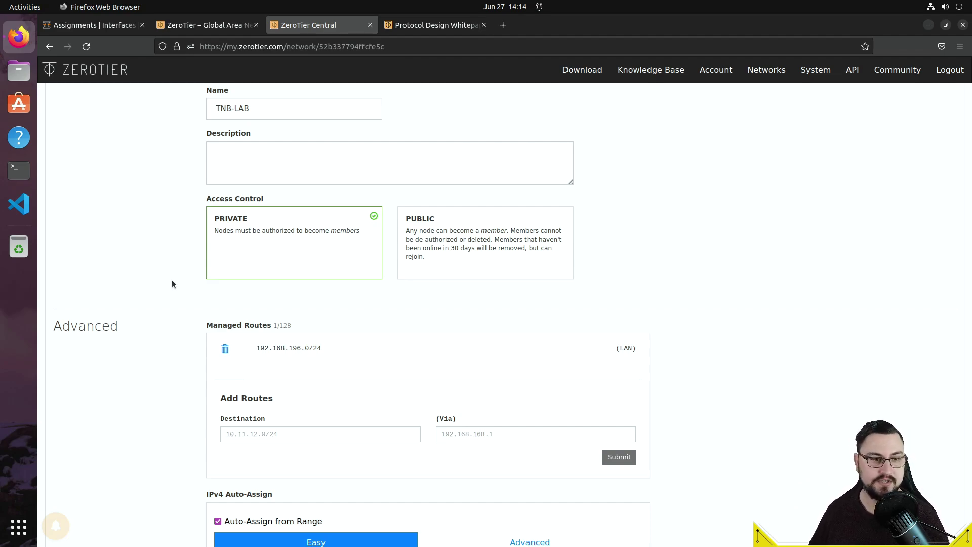
click(503, 231)
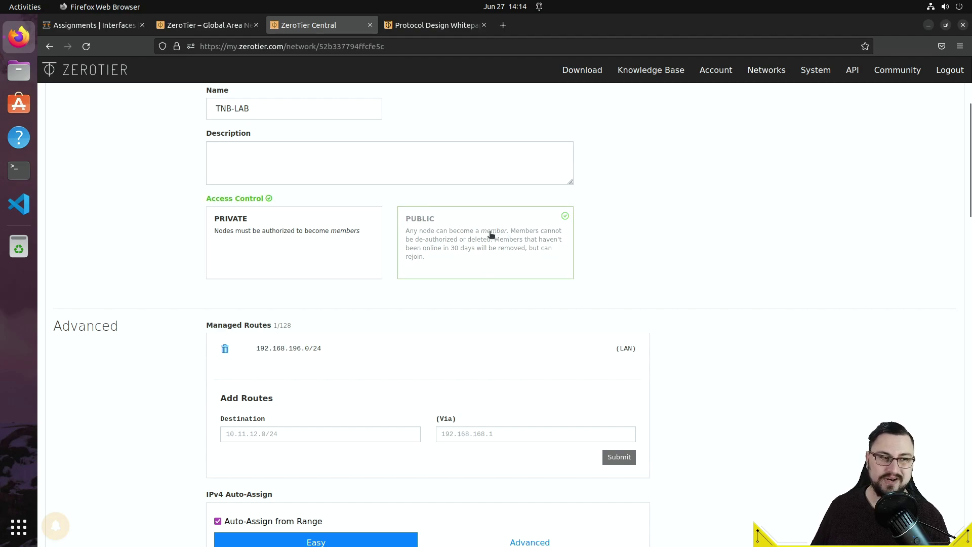
scroll(551, 238, up, 4)
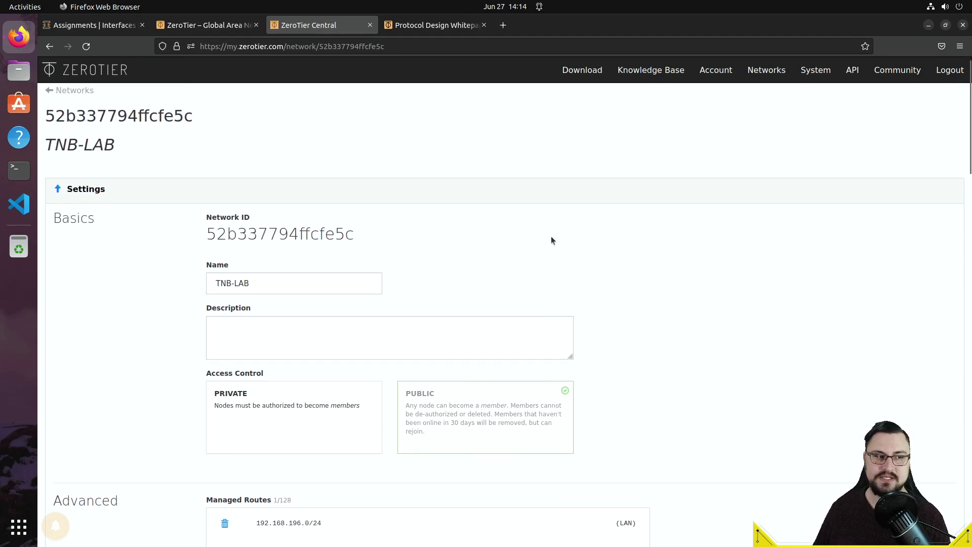
scroll(825, 412, down, 3)
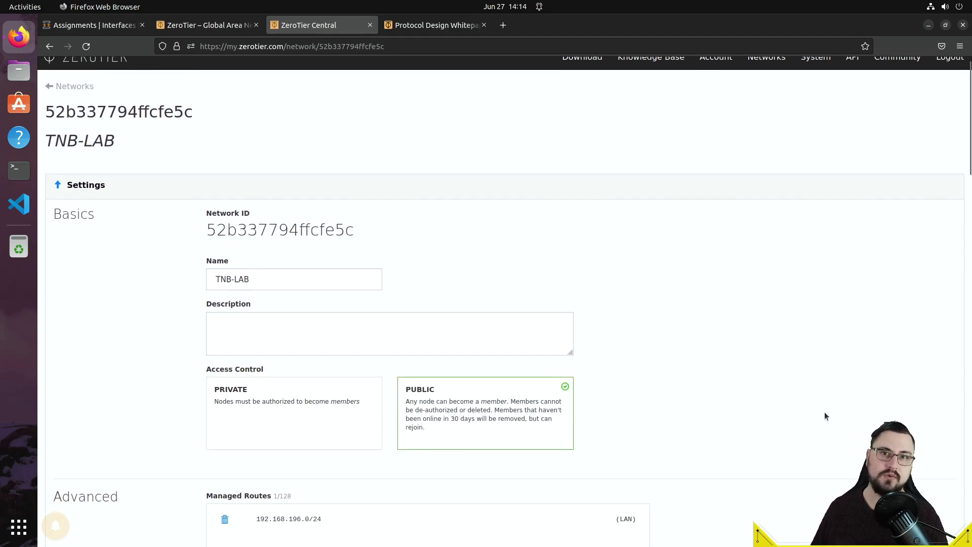
scroll(280, 132, up, 1)
scroll(309, 156, down, 4)
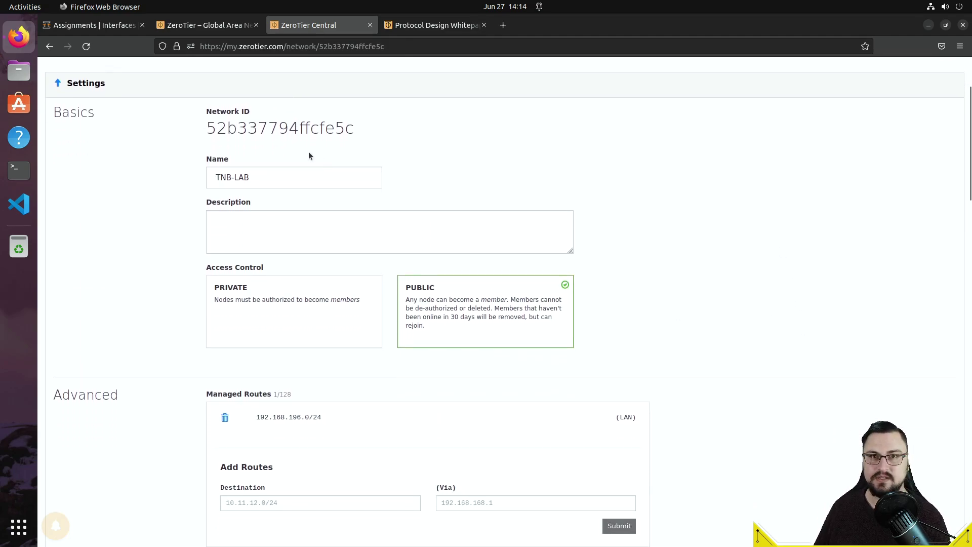
scroll(504, 293, up, 4)
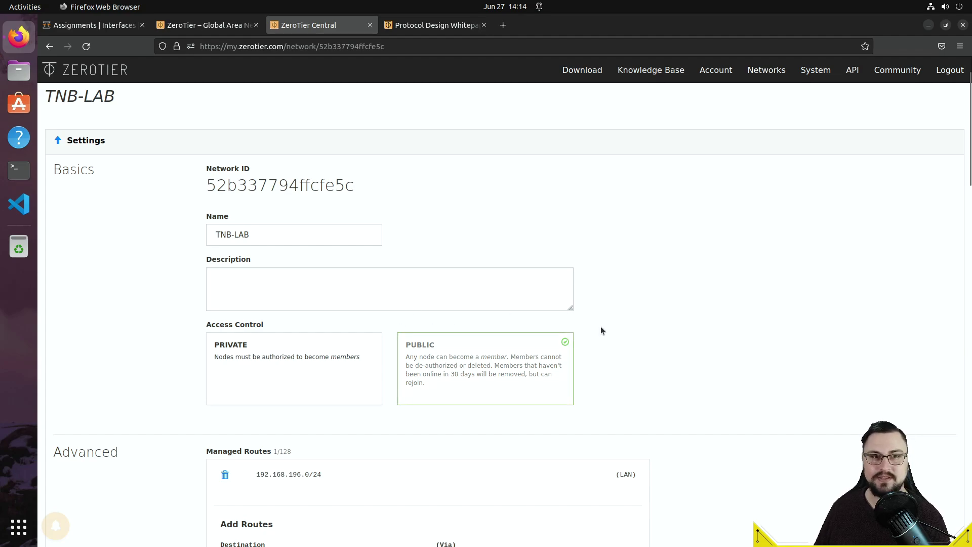
scroll(600, 326, down, 1)
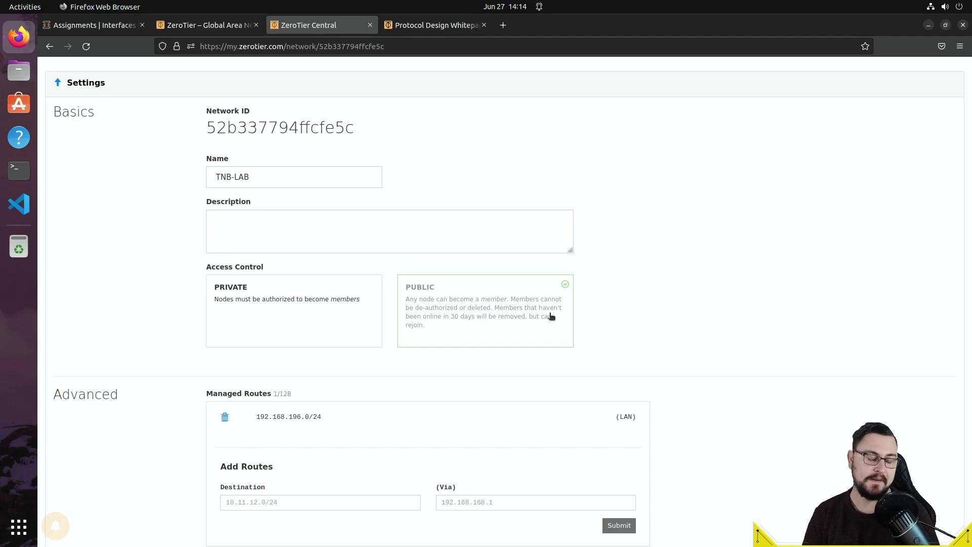
click(334, 283)
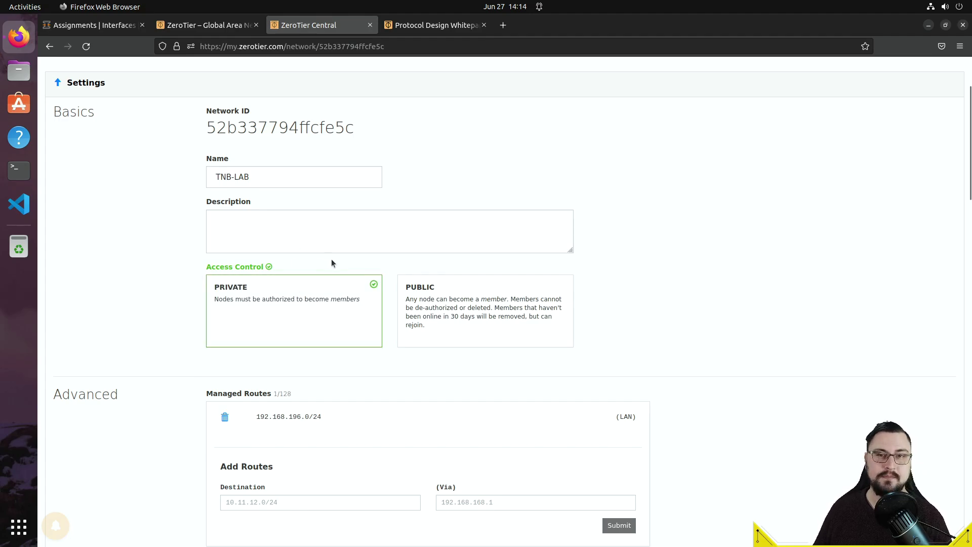
scroll(331, 260, down, 5)
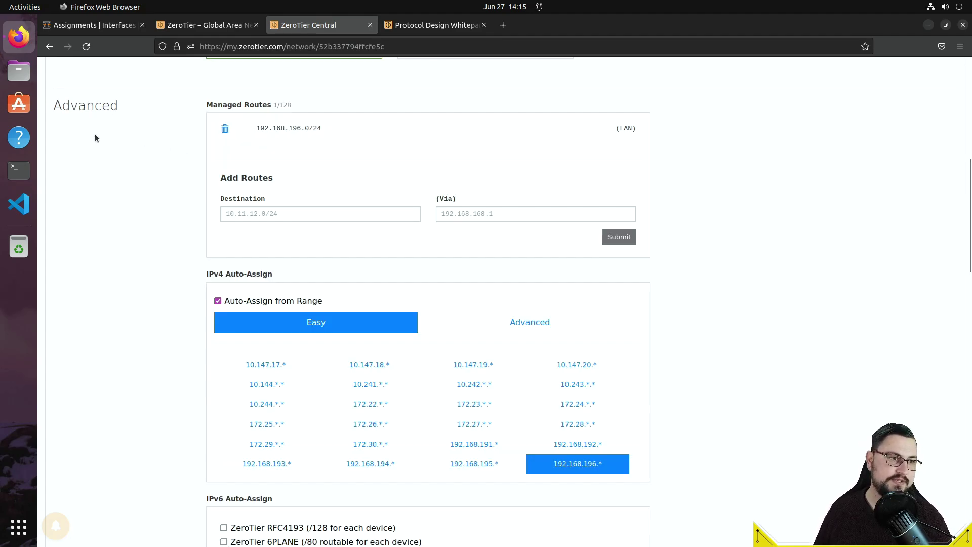
drag(207, 107, 339, 104)
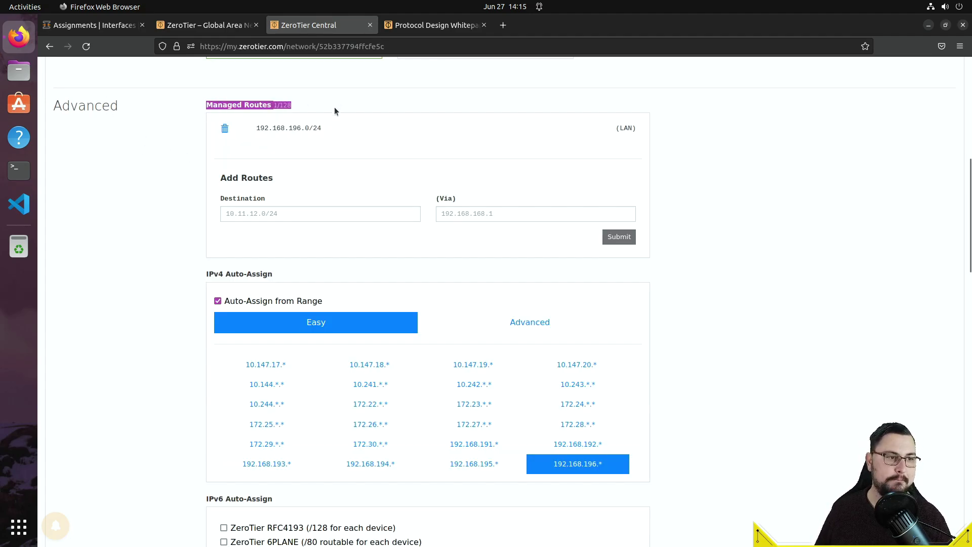
click(275, 154)
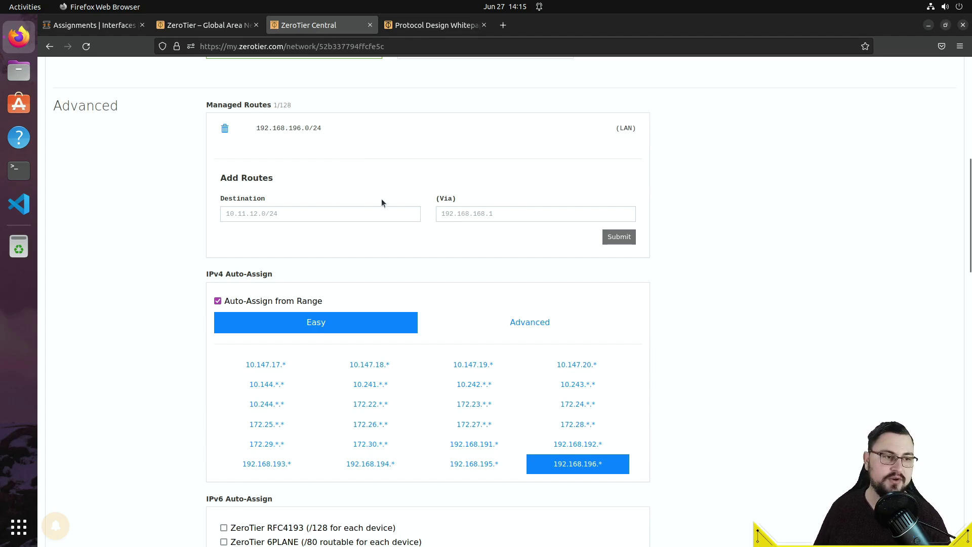
click(302, 213)
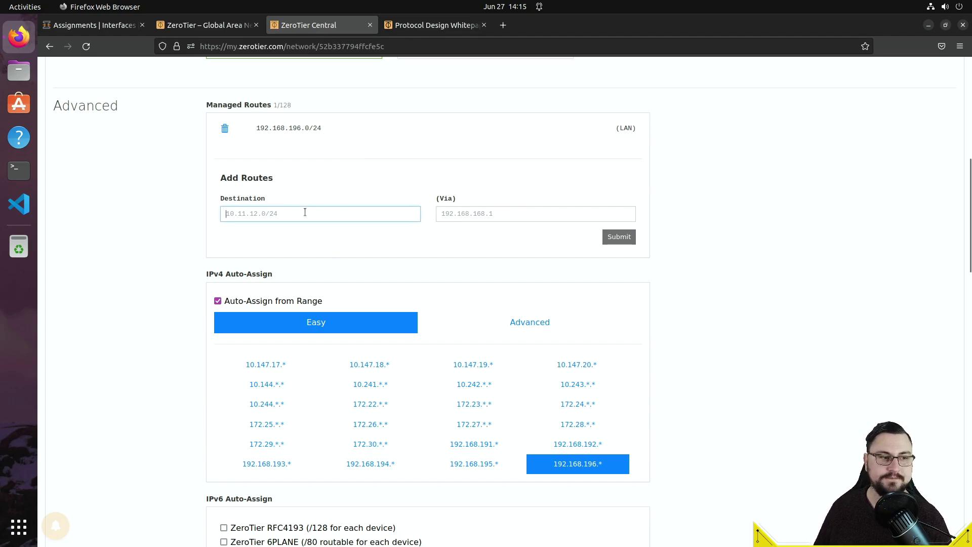
click(478, 212)
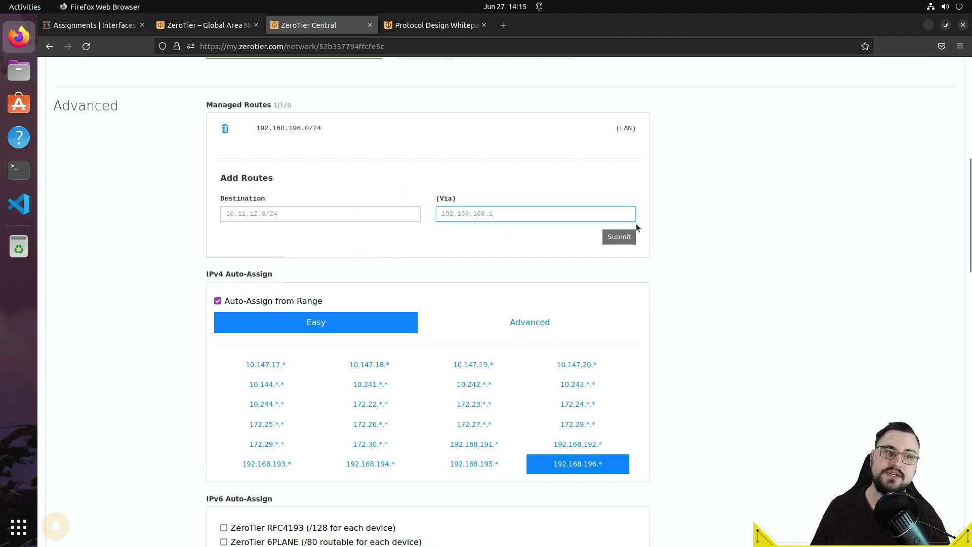
click(758, 244)
Set the IPv4 auto-assign range to 172.24.*.* after trying other presets.
scroll(742, 242, down, 3)
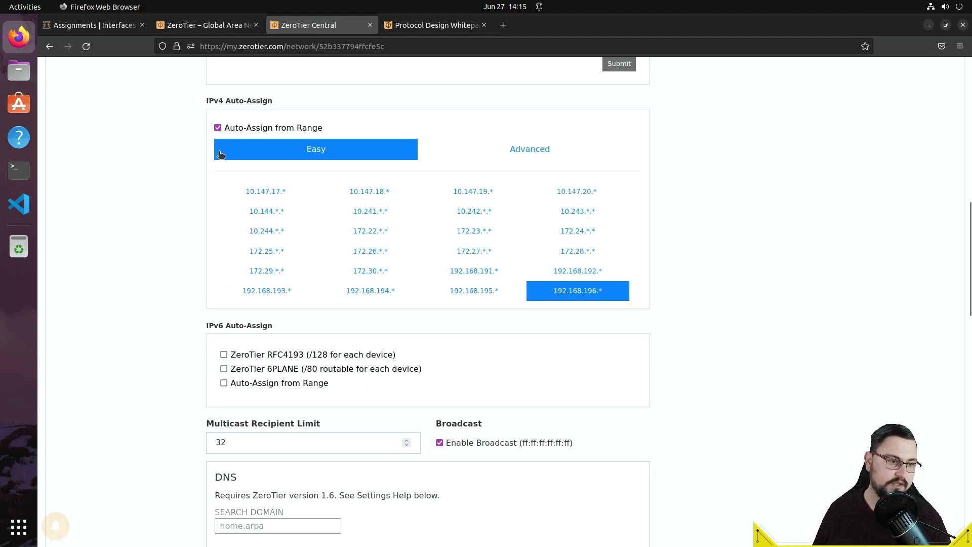
scroll(221, 154, up, 1)
scroll(275, 160, down, 1)
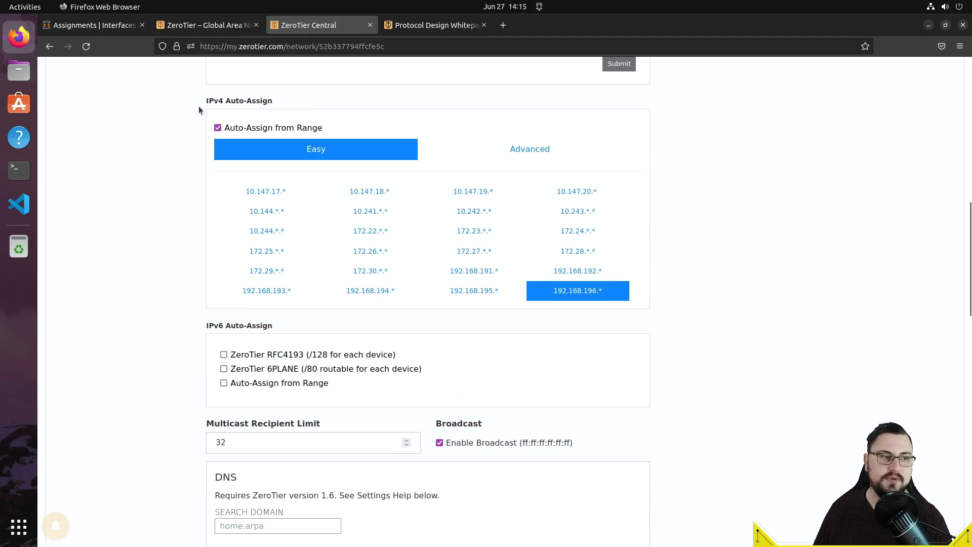
drag(307, 322, 304, 357)
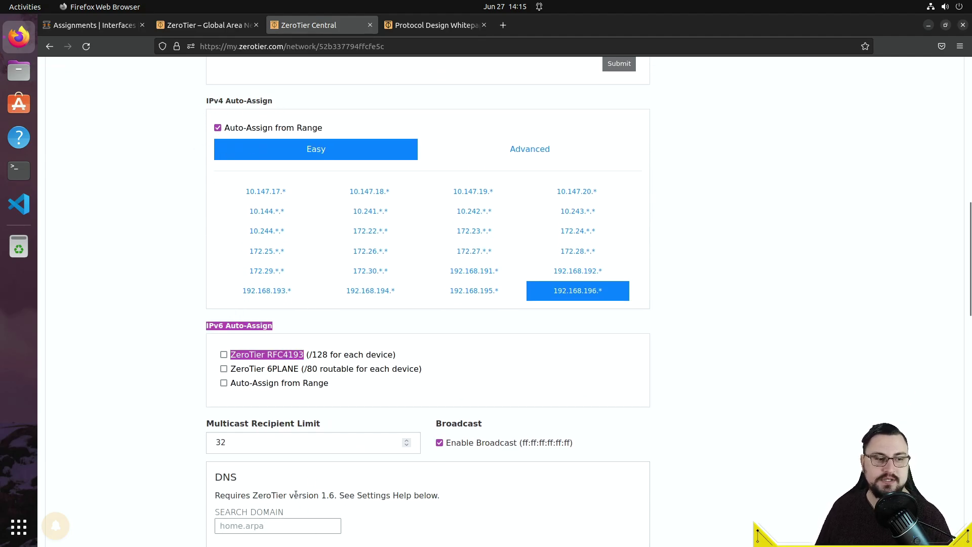
click(141, 336)
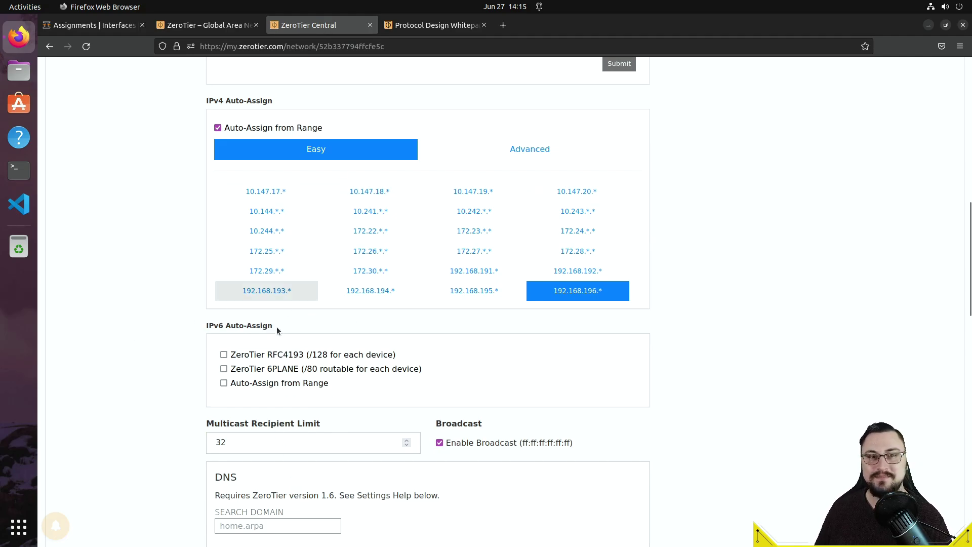
scroll(304, 274, up, 1)
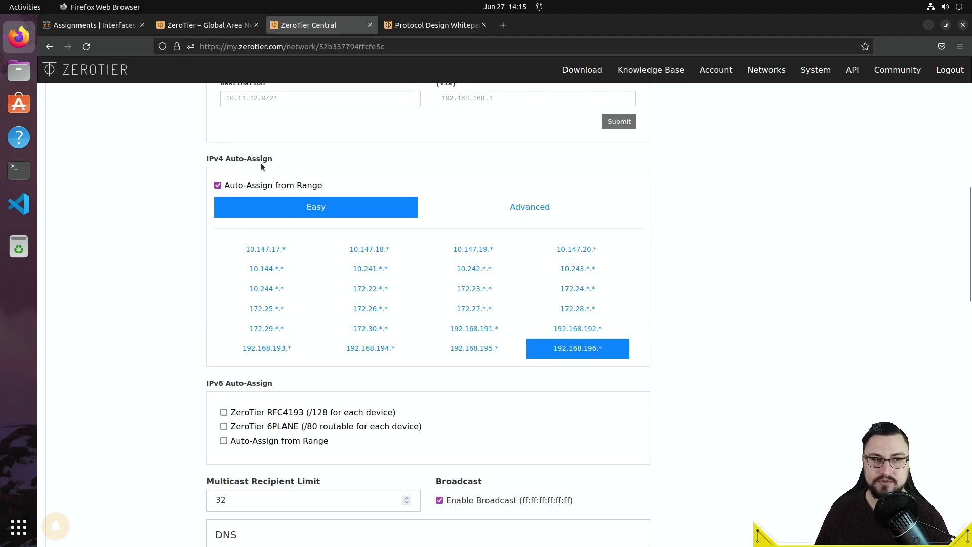
scroll(295, 155, down, 1)
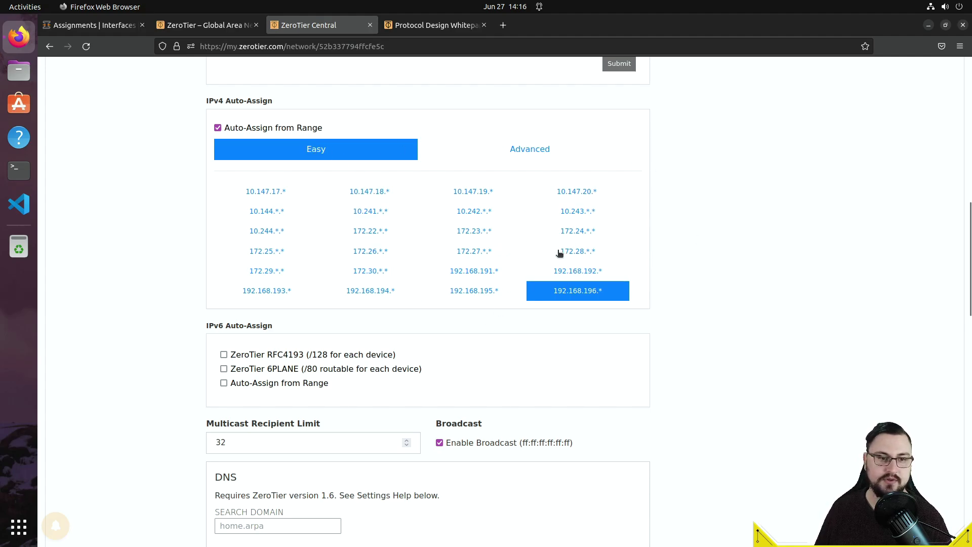
click(474, 230)
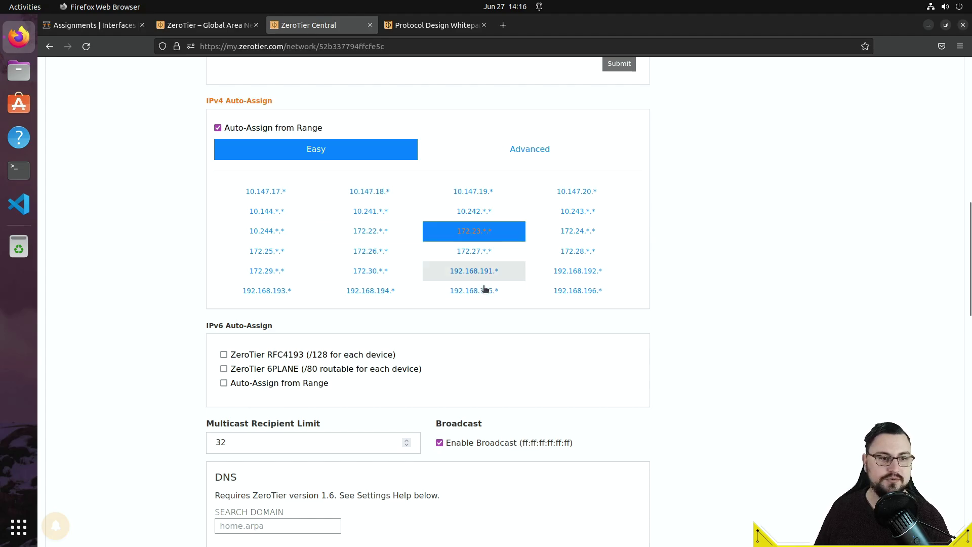
click(469, 268)
click(578, 231)
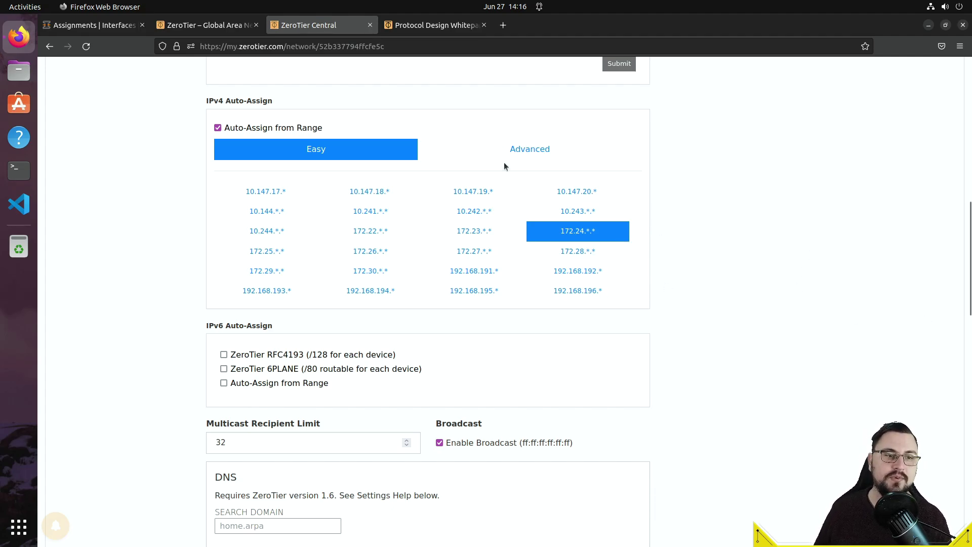
Check the Advanced pool 172.24.0.1–172.24.255.254, then return to the Easy presets.
click(511, 160)
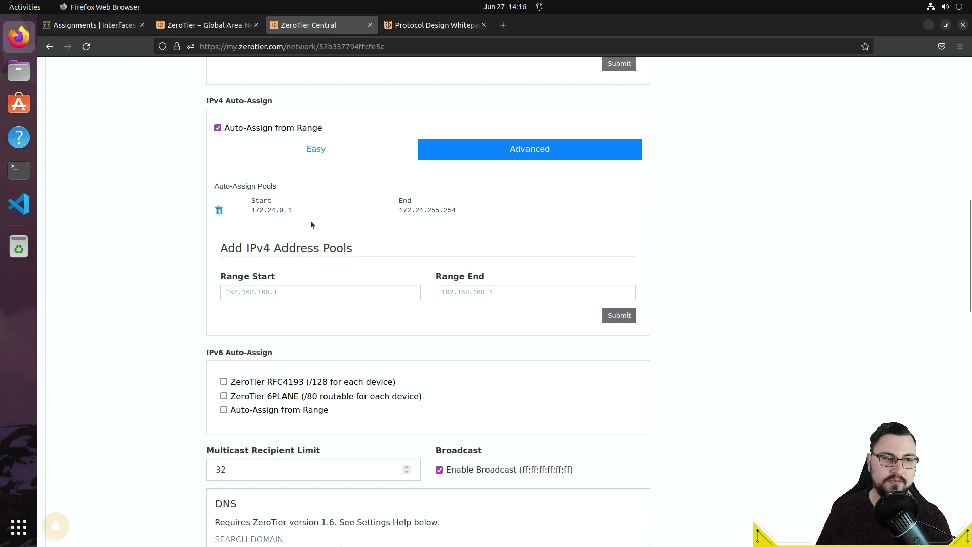
click(284, 292)
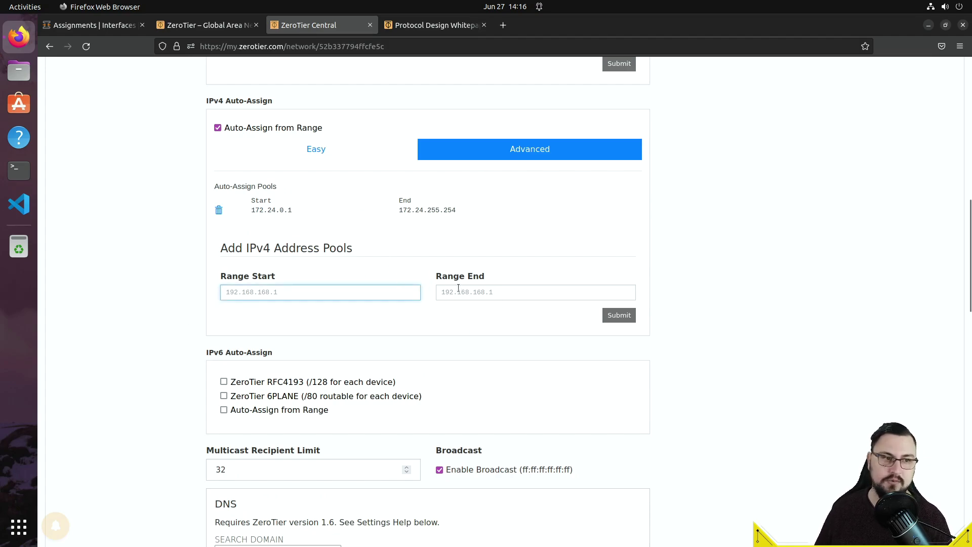
click(332, 152)
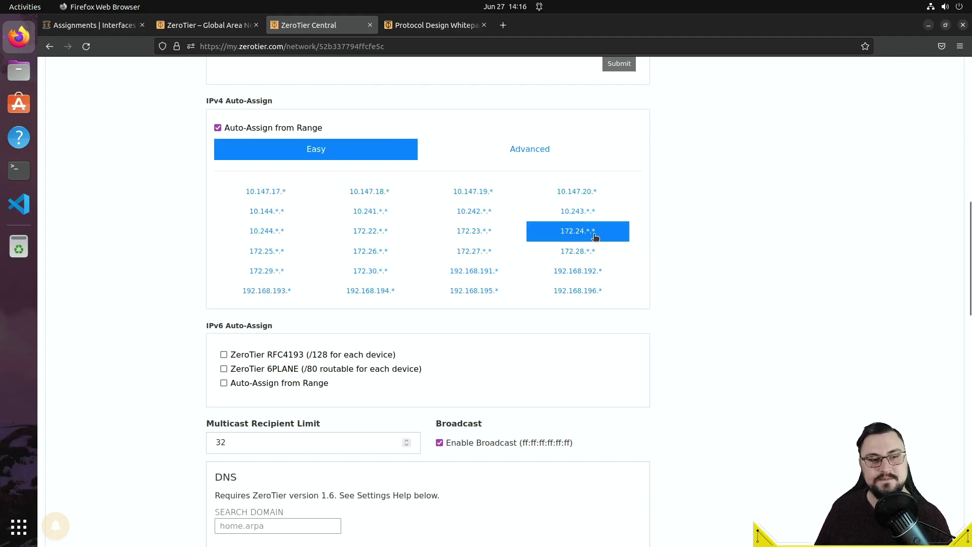
scroll(582, 264, down, 4)
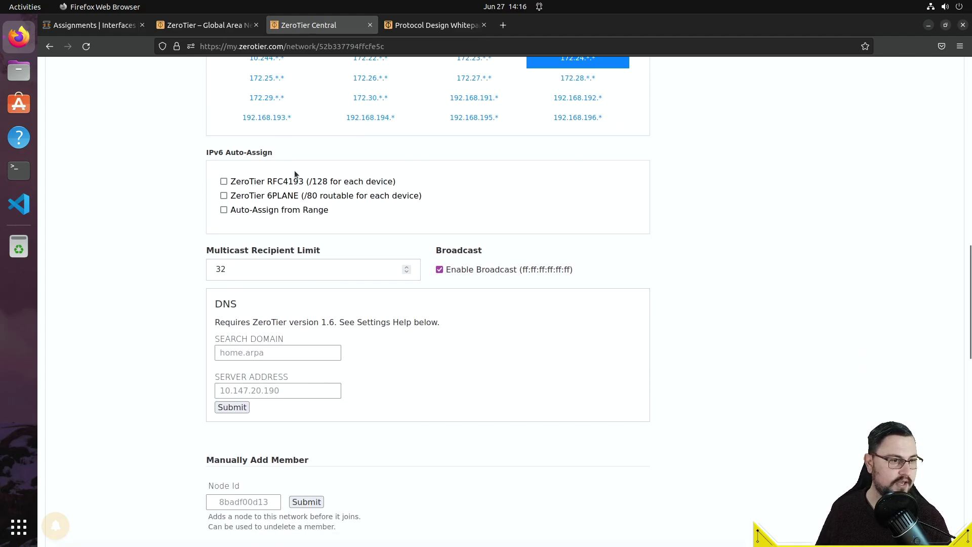
scroll(295, 174, down, 4)
scroll(281, 158, up, 3)
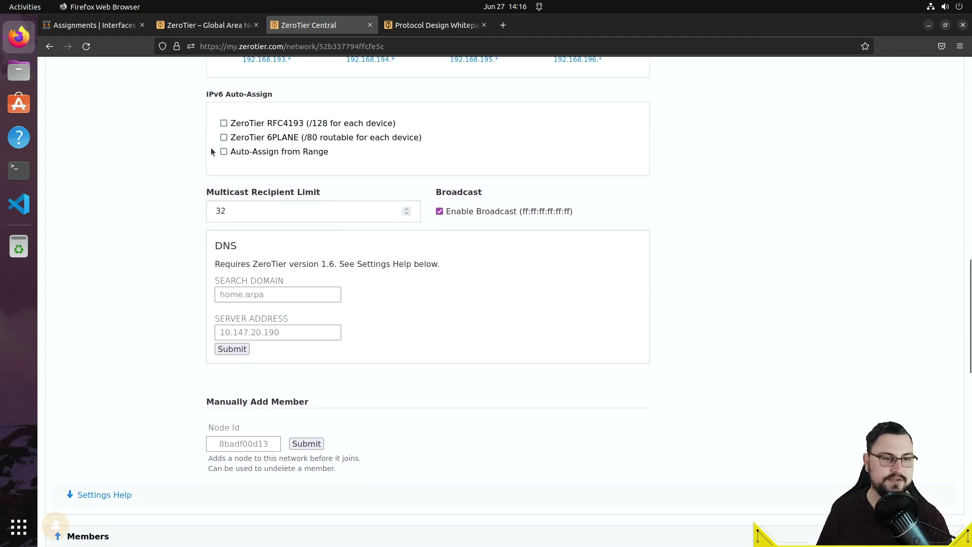
scroll(317, 200, down, 5)
scroll(389, 287, down, 2)
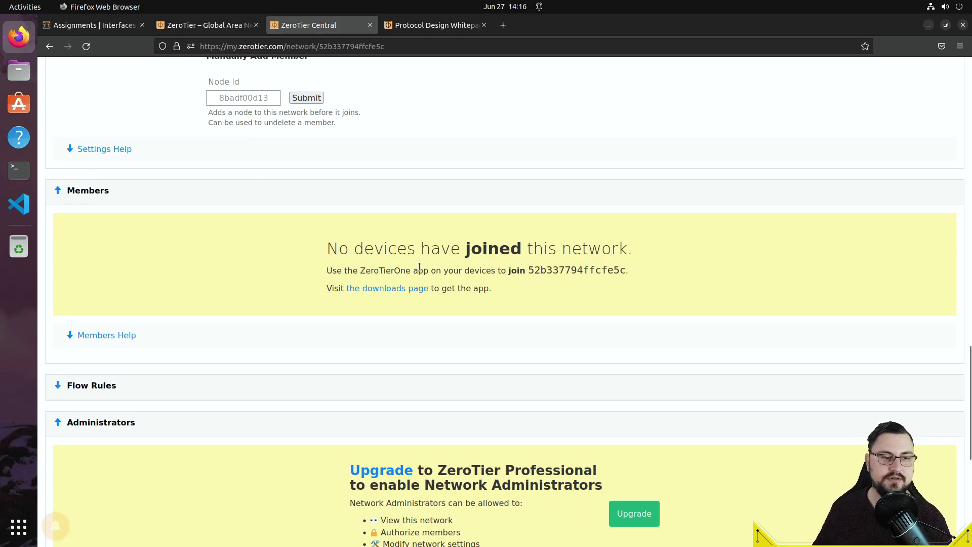
double_click(576, 270)
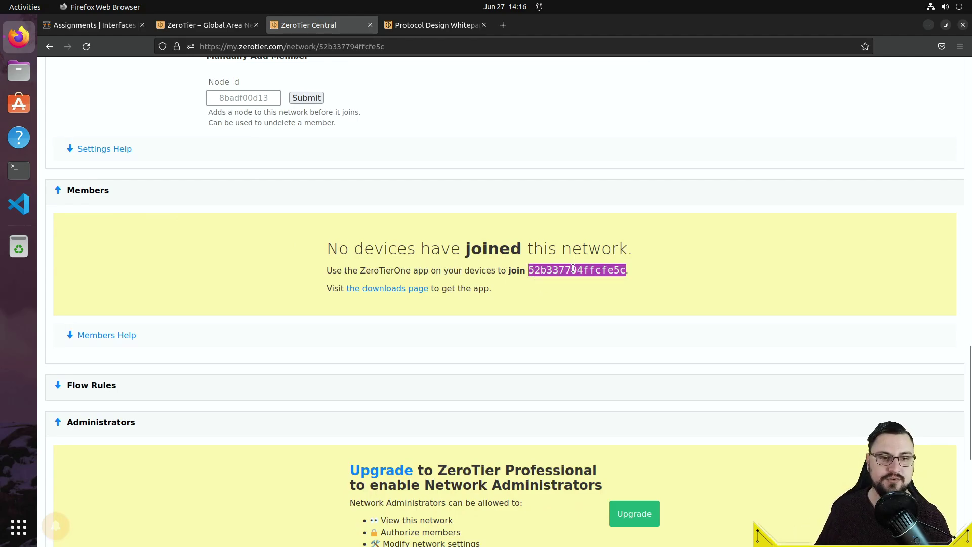
click(576, 269)
double_click(577, 269)
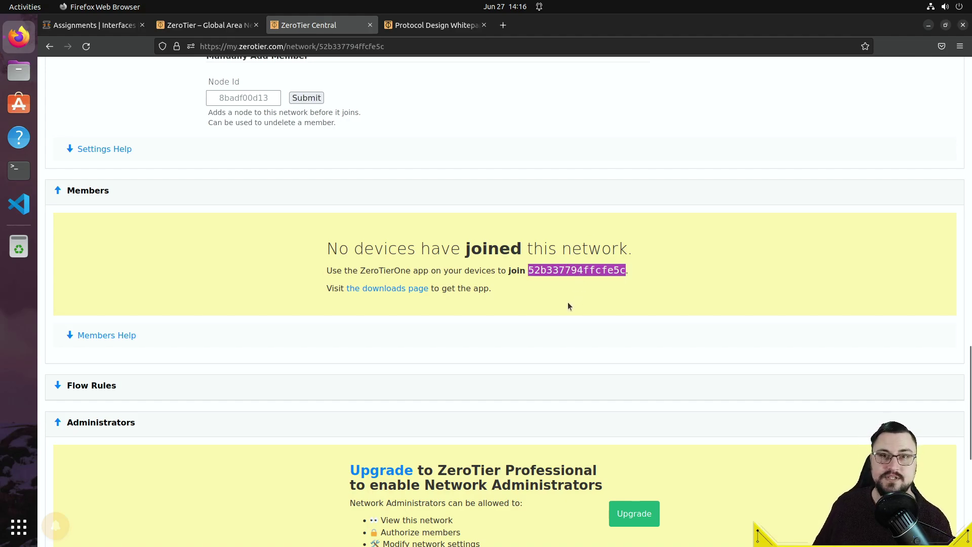
scroll(506, 283, down, 3)
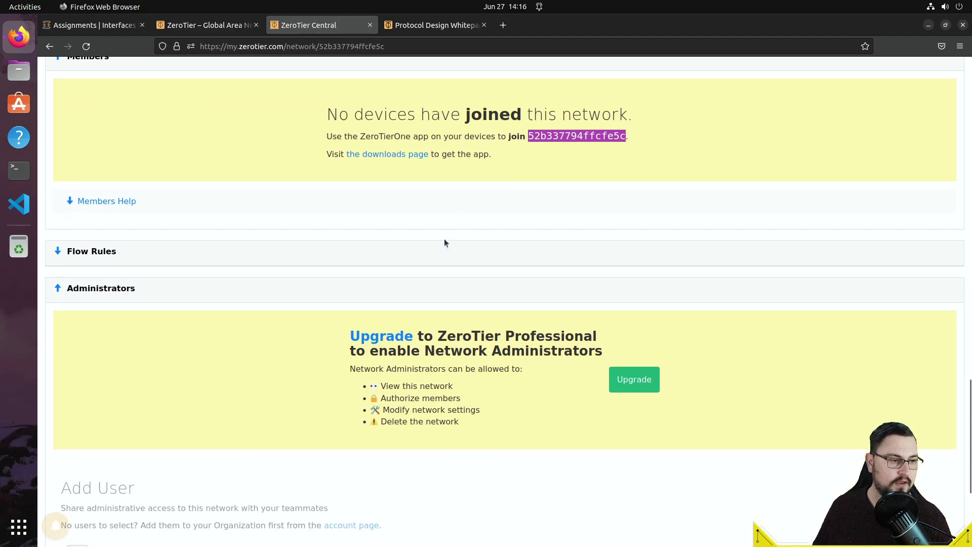
Expand Flow Rules, review the default rules, then collapse the section.
click(71, 218)
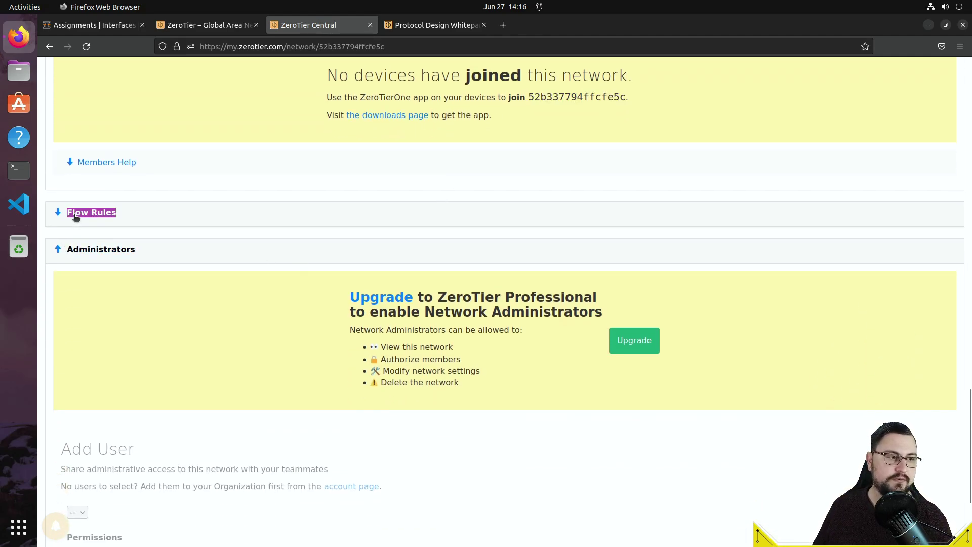
scroll(193, 320, down, 8)
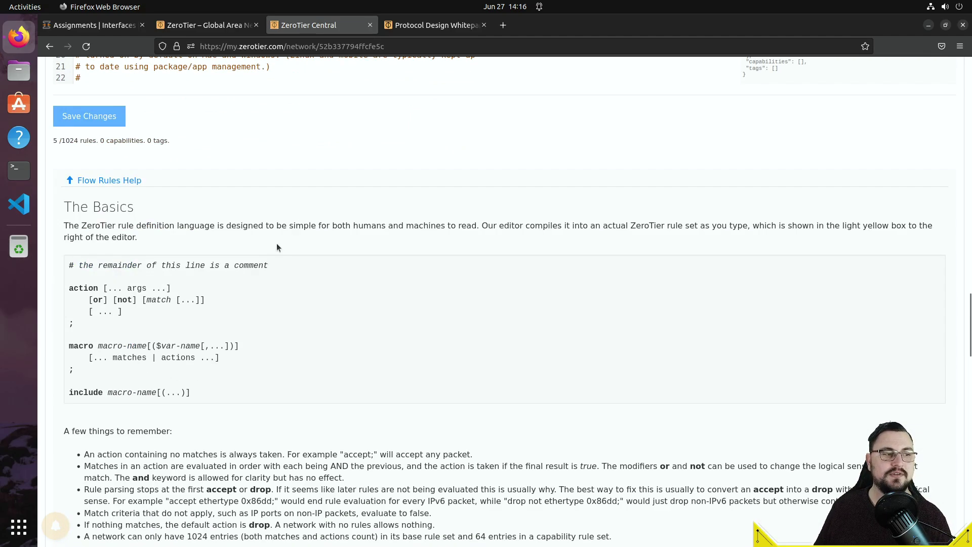
scroll(276, 243, up, 5)
scroll(253, 253, down, 2)
scroll(263, 303, down, 5)
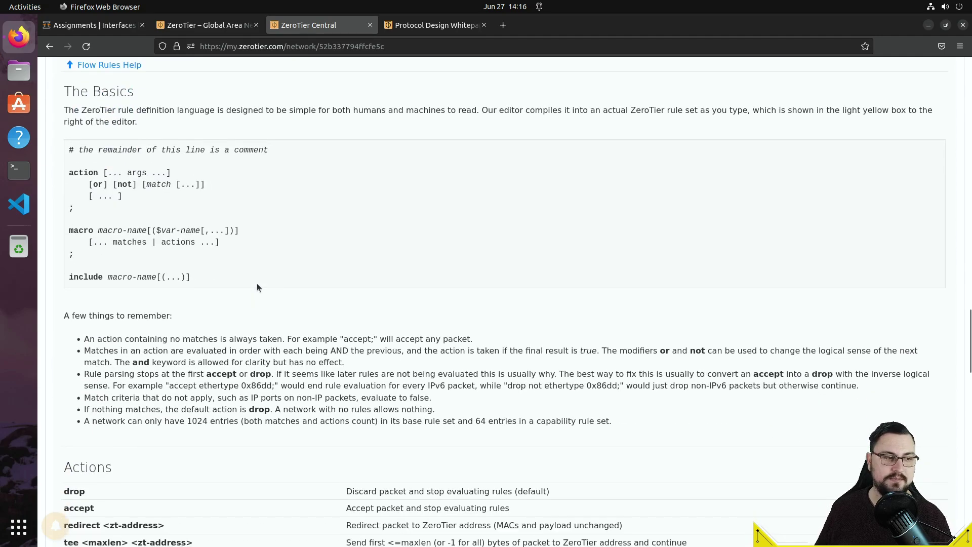
scroll(257, 283, up, 9)
scroll(416, 277, up, 1)
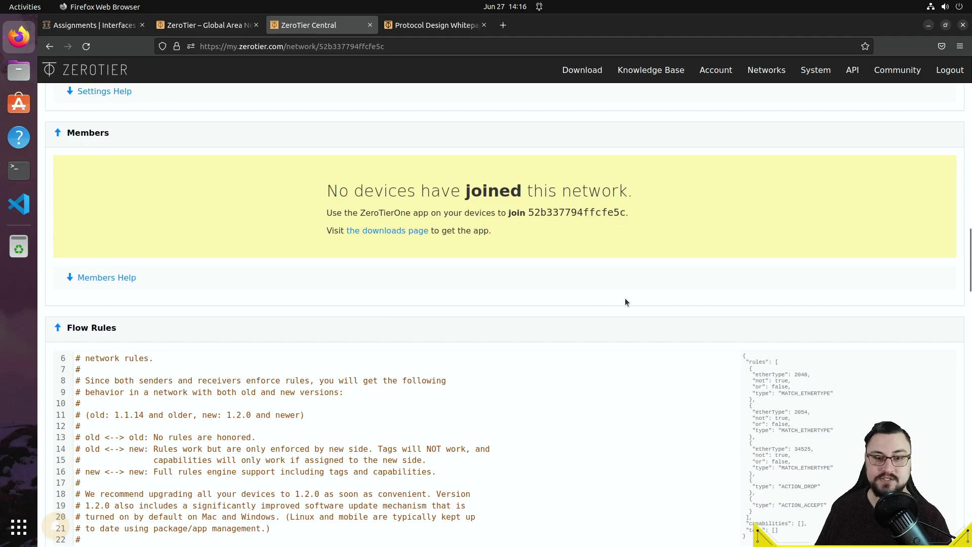
scroll(557, 297, down, 1)
scroll(478, 253, down, 2)
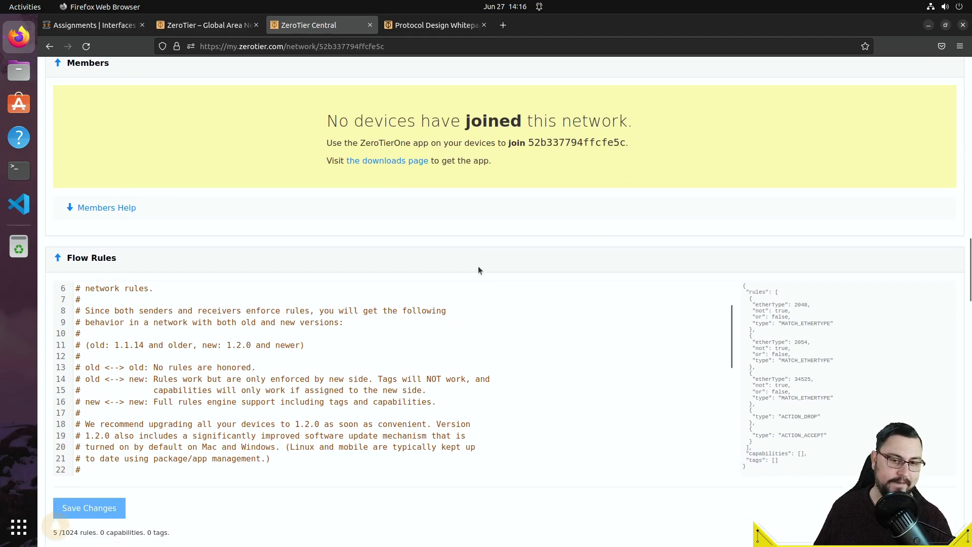
scroll(481, 235, down, 5)
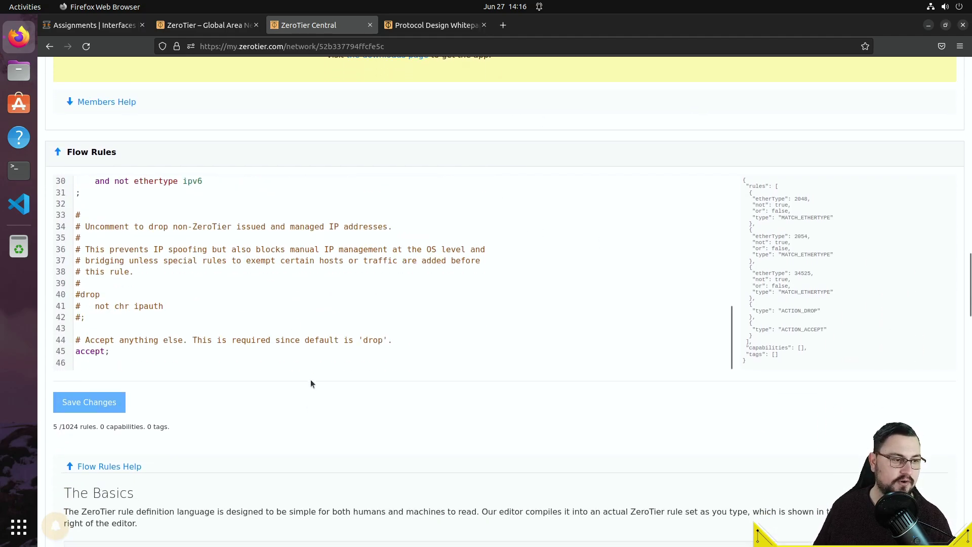
scroll(118, 307, up, 4)
click(80, 384)
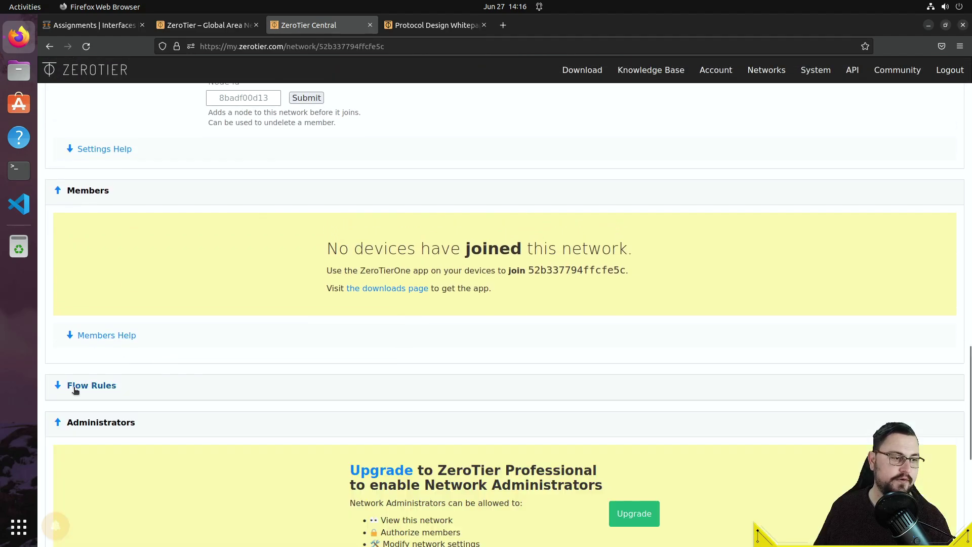
Collapse the Administrators section and scroll back to the top of the network page.
scroll(260, 350, down, 5)
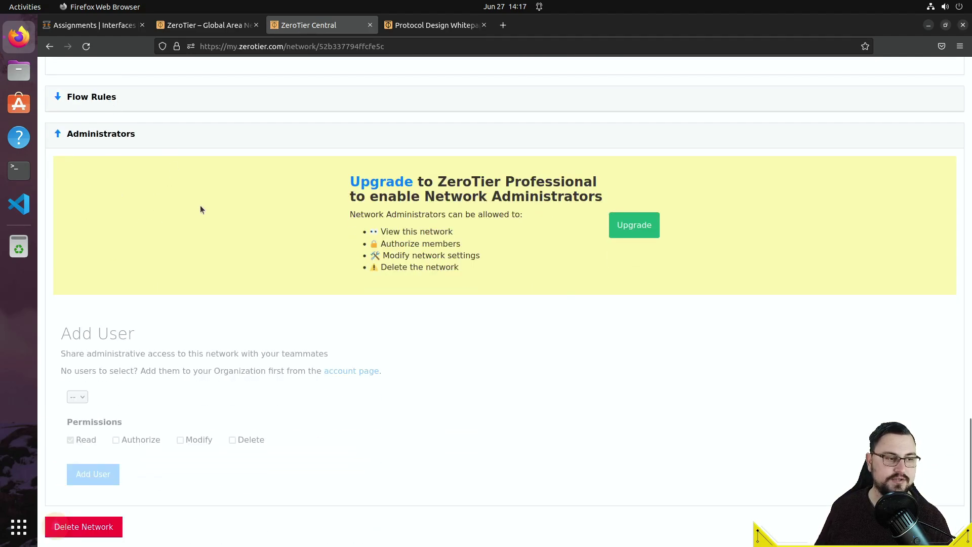
scroll(455, 222, down, 1)
scroll(582, 233, up, 1)
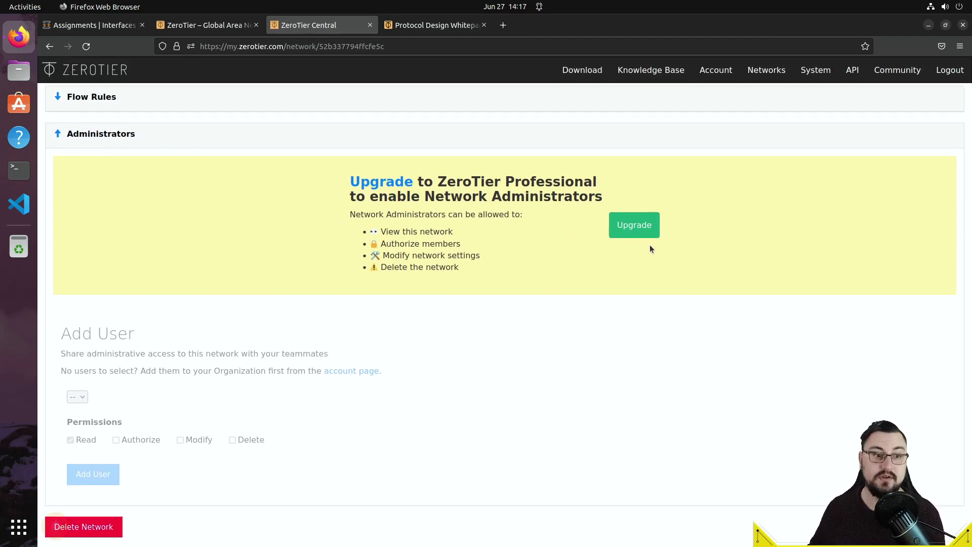
scroll(375, 313, down, 1)
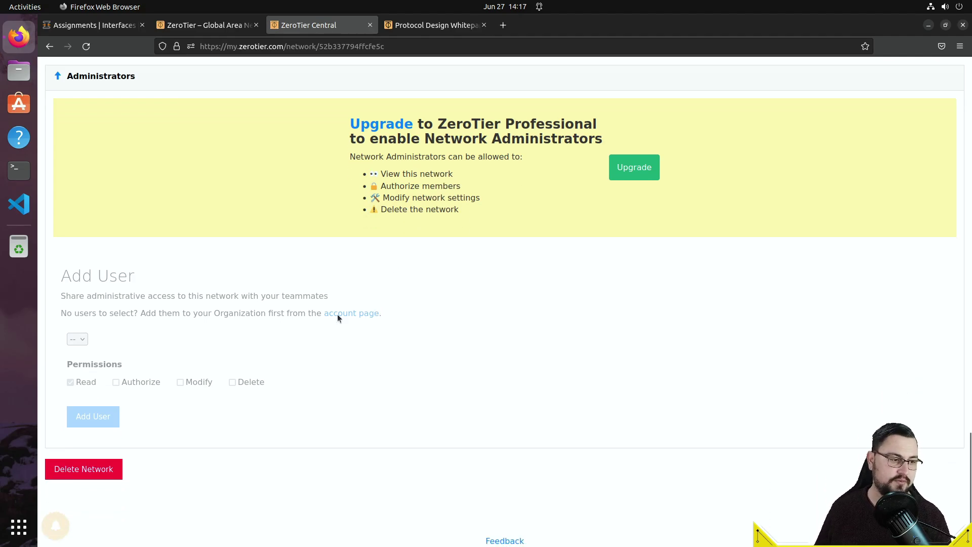
scroll(332, 370, up, 3)
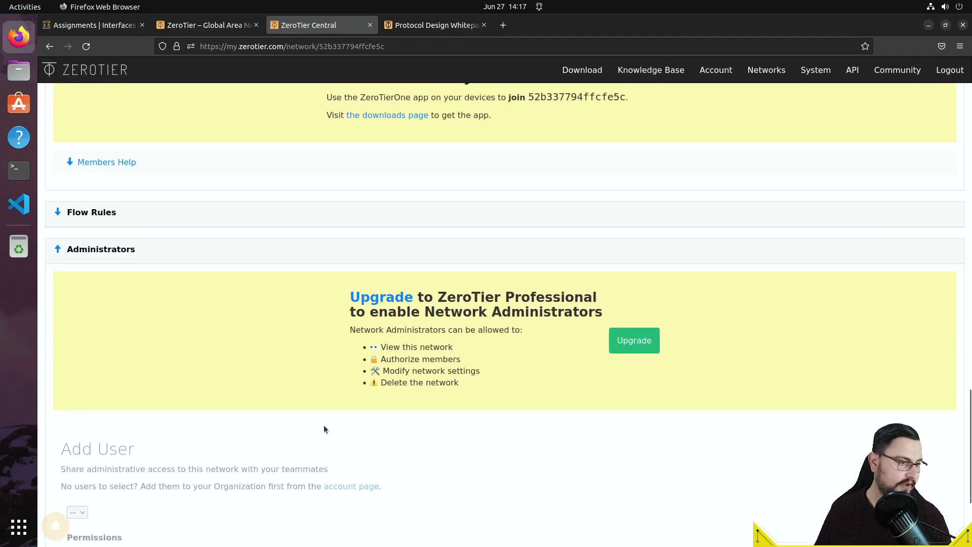
click(63, 251)
scroll(177, 345, up, 2)
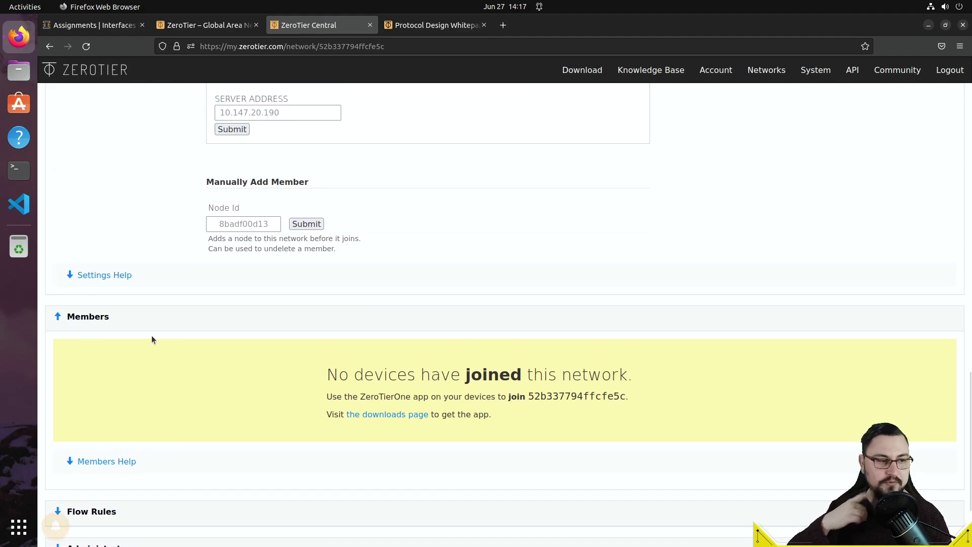
scroll(189, 314, up, 9)
scroll(321, 338, up, 9)
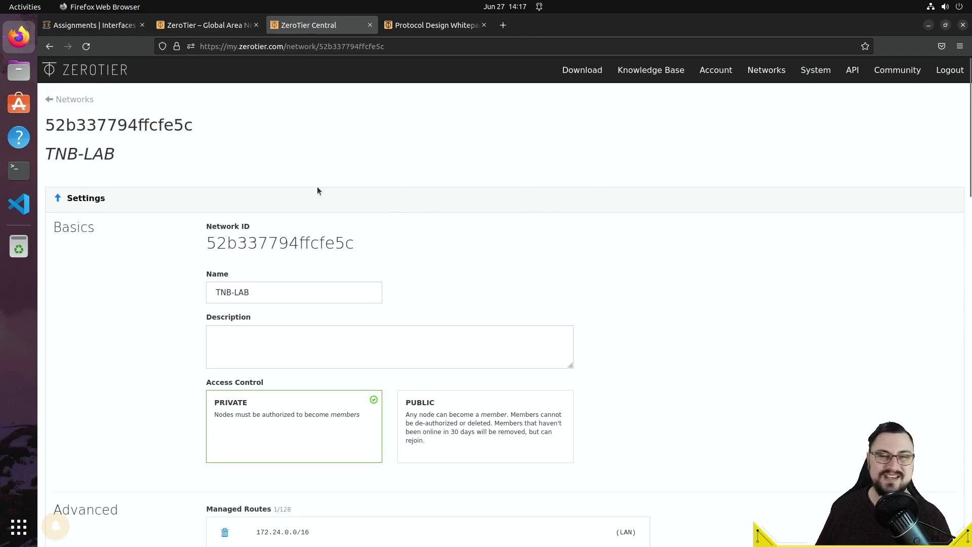
scroll(274, 224, down, 1)
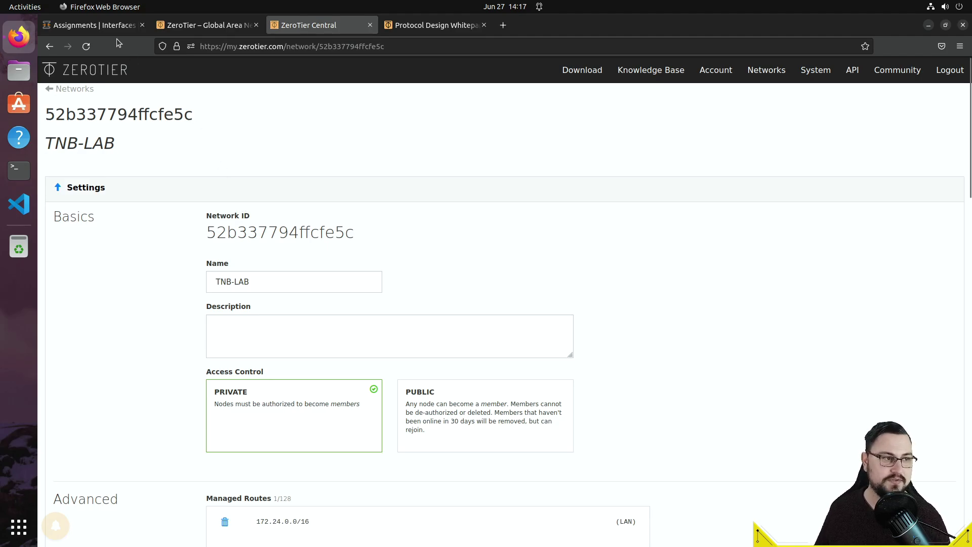
In OPNsense, open Lobby > Dashboard and check the installed OPNsense version.
click(101, 26)
mouse_move(55, 101)
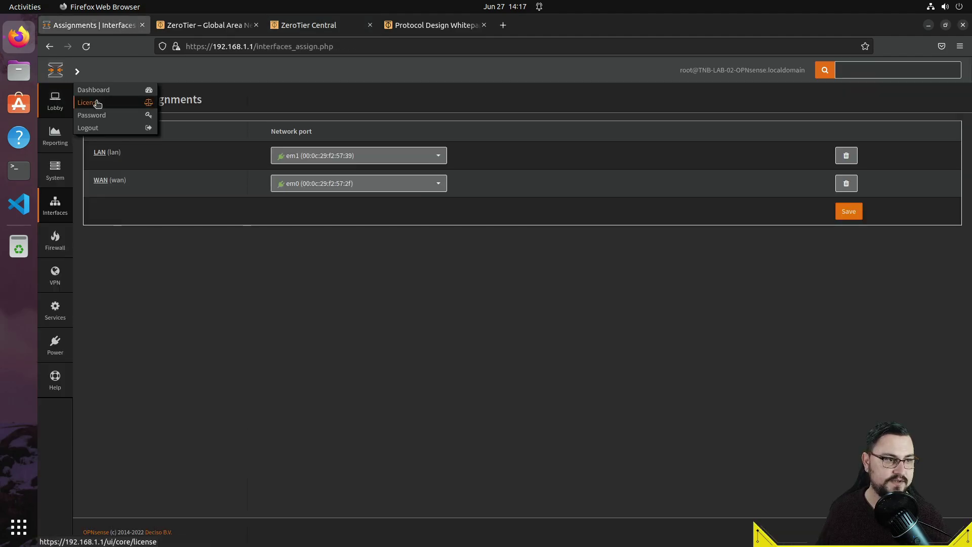
click(96, 91)
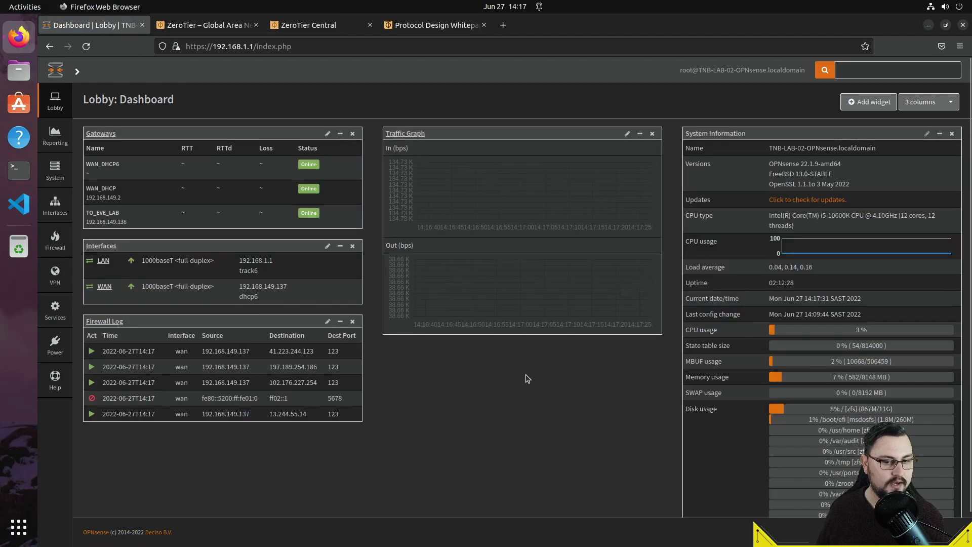
scroll(548, 294, down, 2)
scroll(364, 275, up, 2)
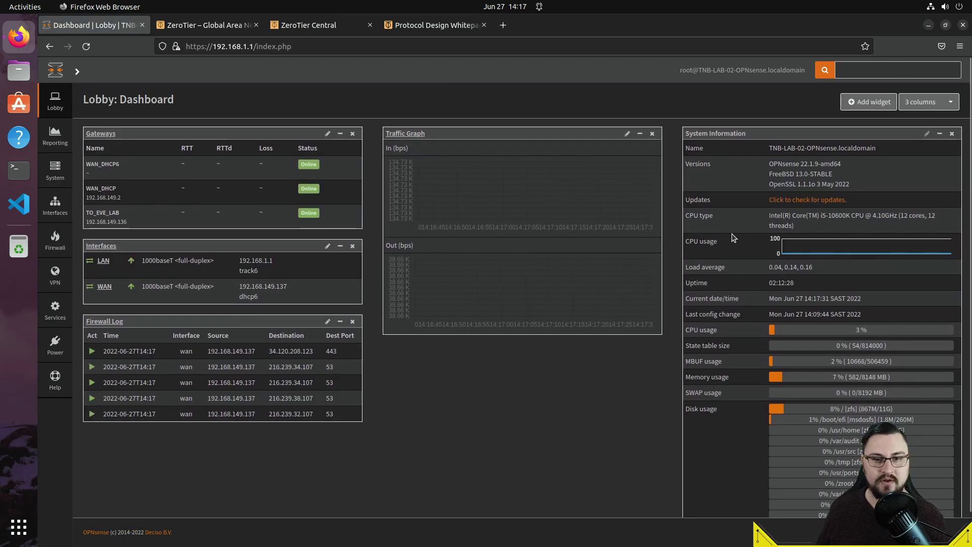
drag(768, 163, 835, 162)
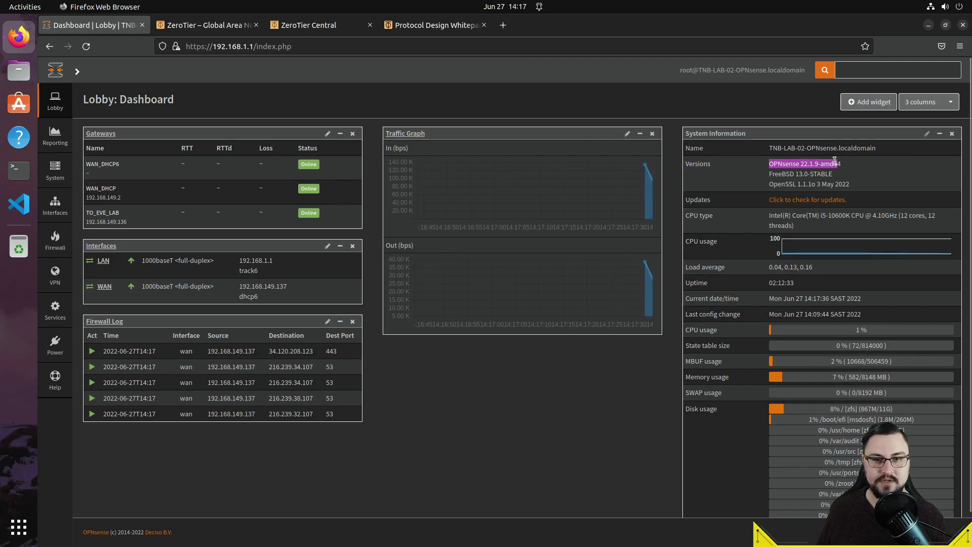
click(410, 413)
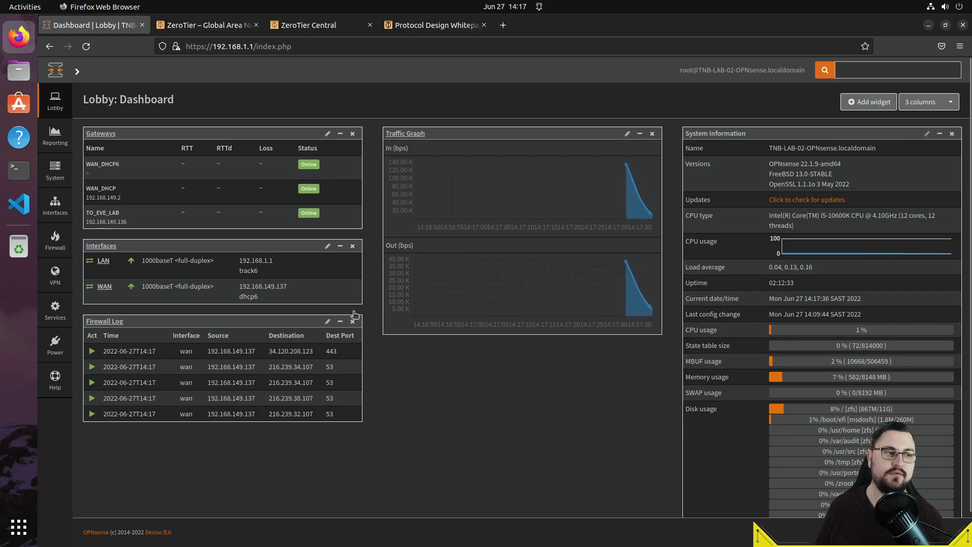
Filter System > Firmware > Plugins by 'zero' to confirm os-zerotier 1.3.2_3 is installed.
mouse_move(55, 173)
mouse_move(109, 191)
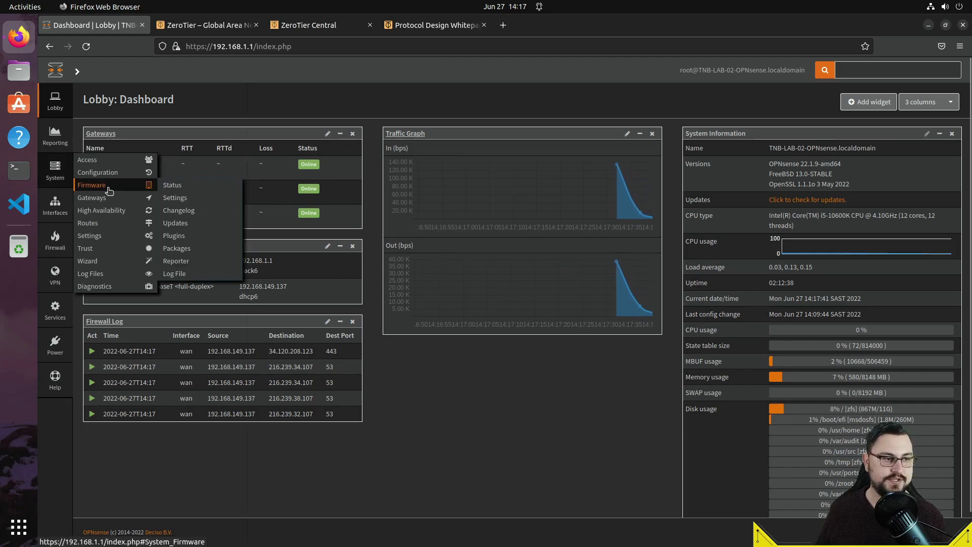
click(188, 236)
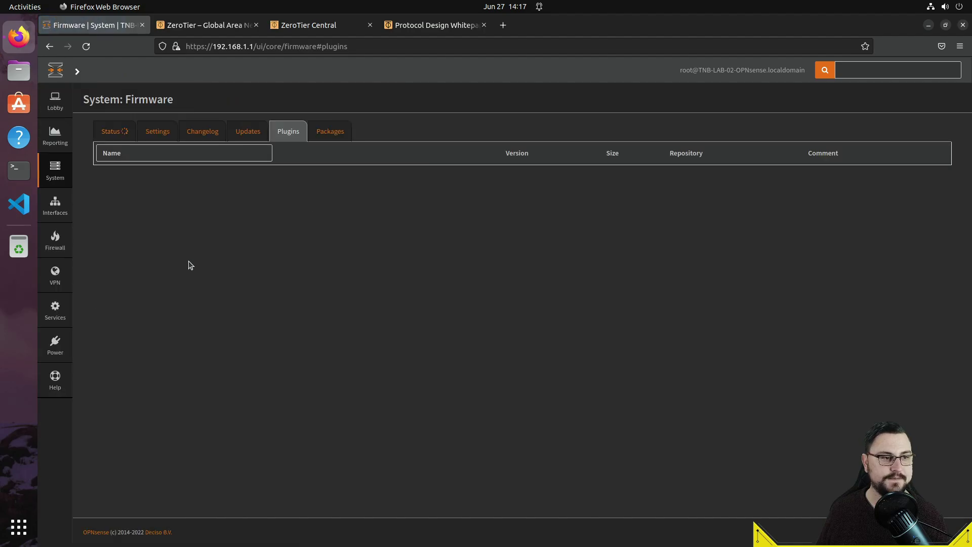
click(219, 156)
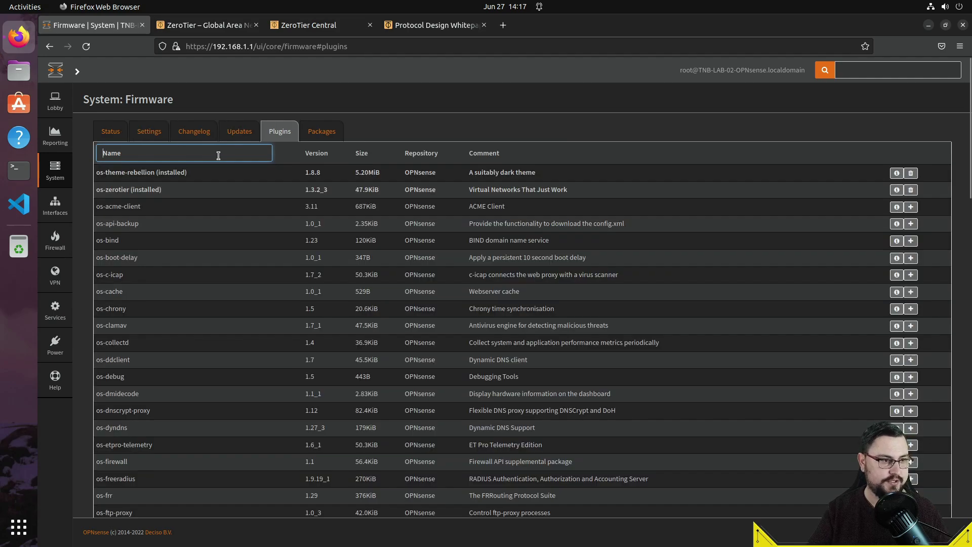
text(zero)
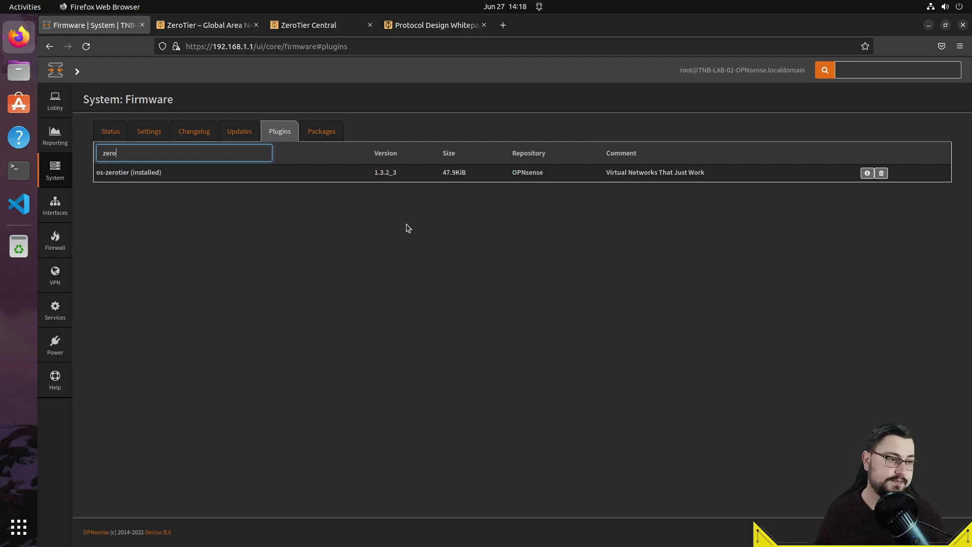
click(400, 240)
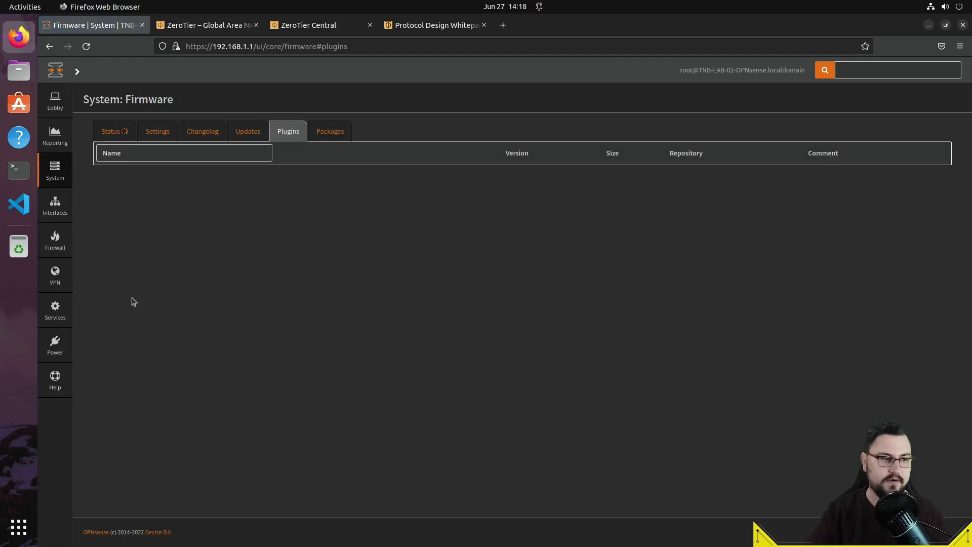
Go to VPN > Zerotier > Settings.
mouse_move(74, 268)
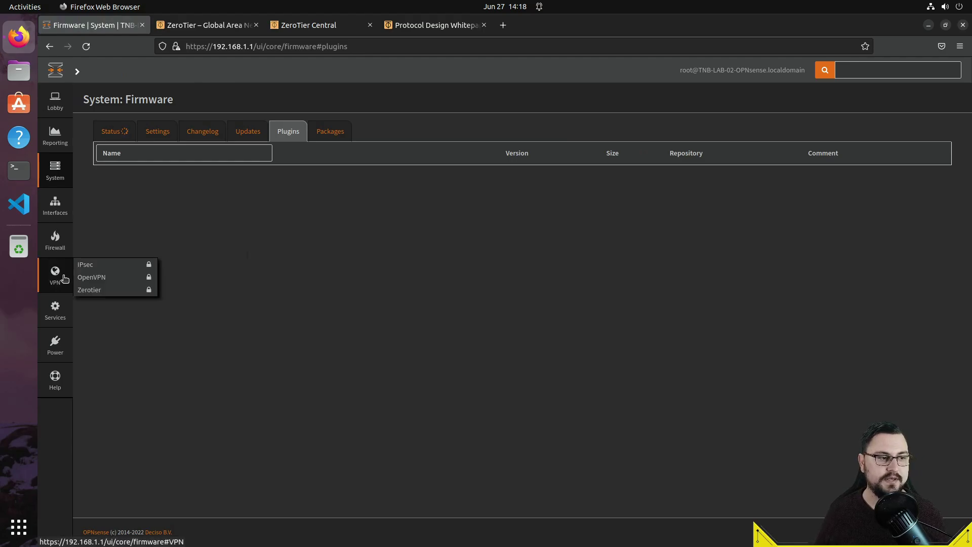
mouse_move(99, 290)
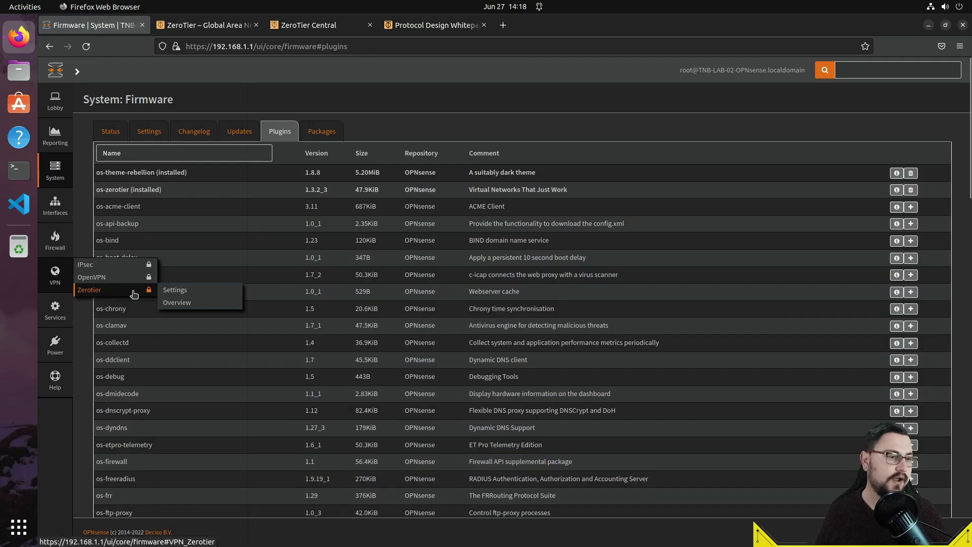
click(176, 292)
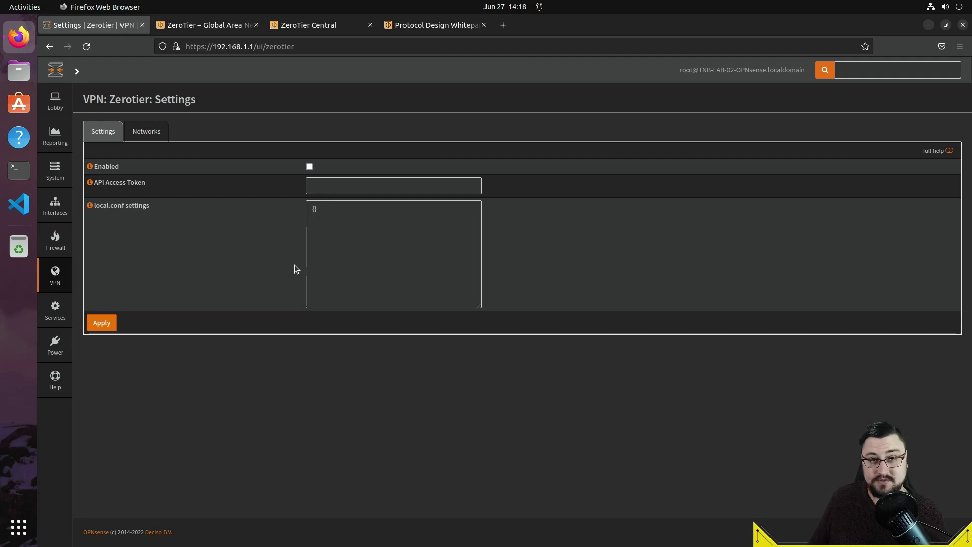
Enable the ZeroTier service, apply it, and view the still-empty Networks list.
click(310, 167)
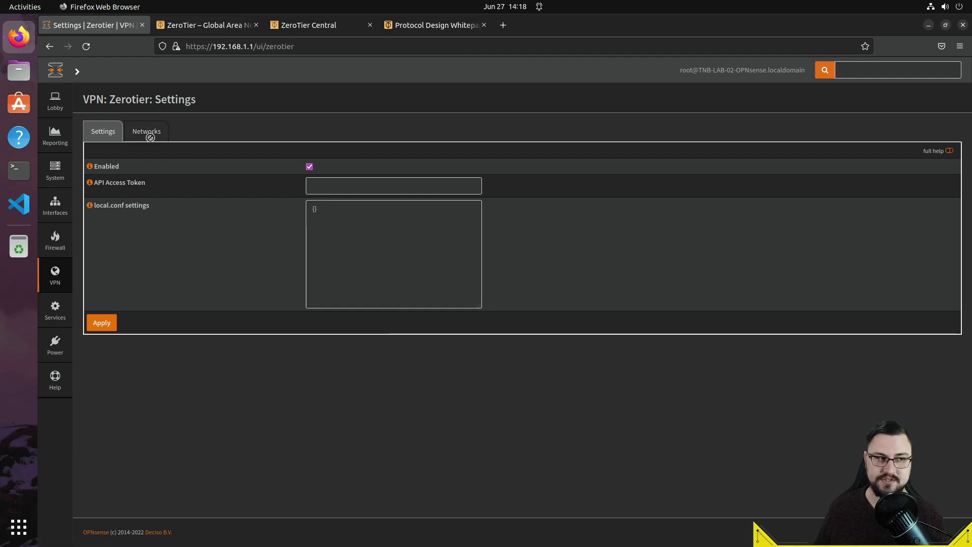
click(101, 322)
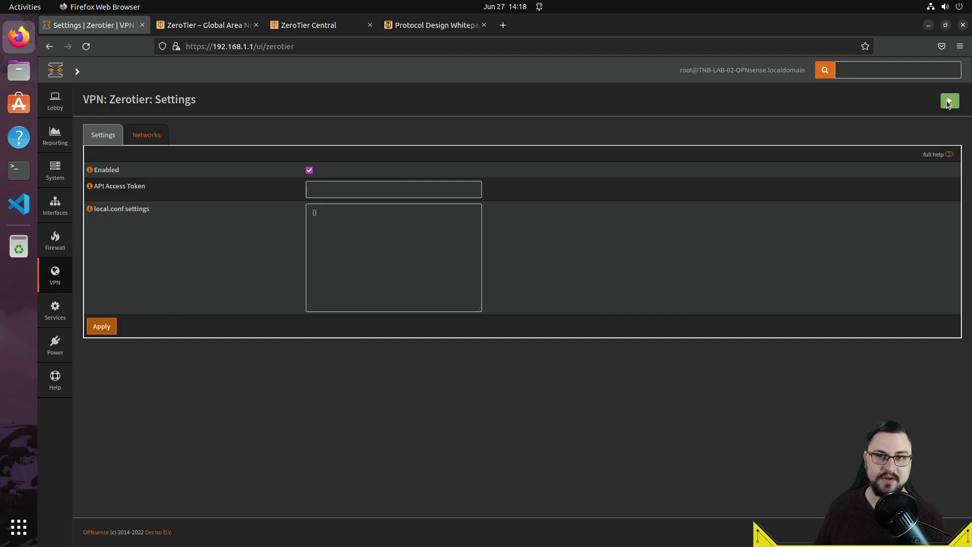
click(147, 134)
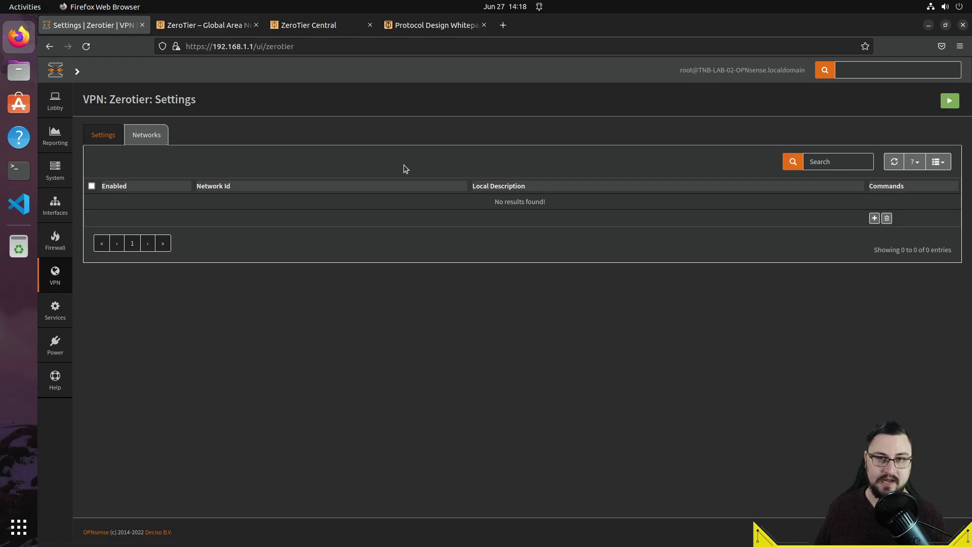
Add a new ZeroTier network, pasting ID 52b337794ffcfe5c copied from ZeroTier Central.
click(875, 219)
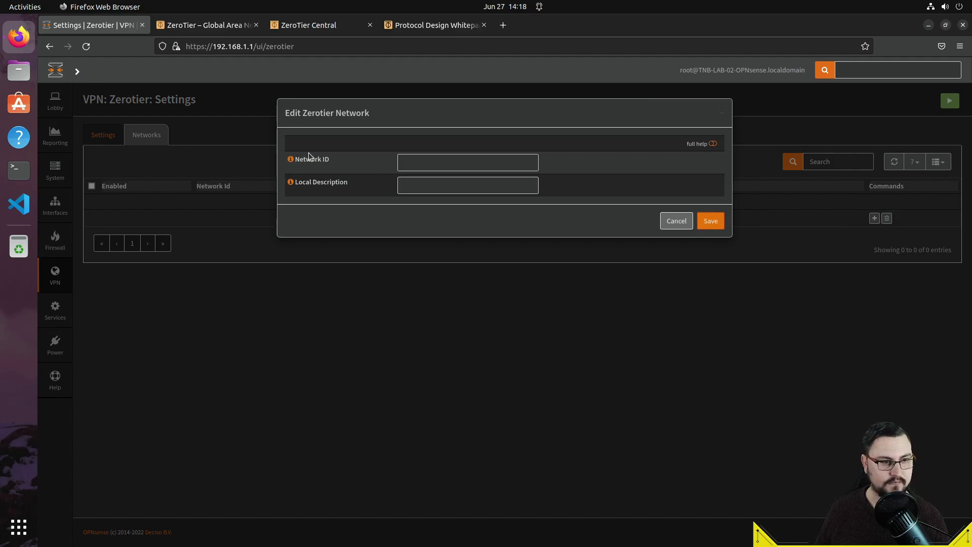
drag(304, 159, 371, 156)
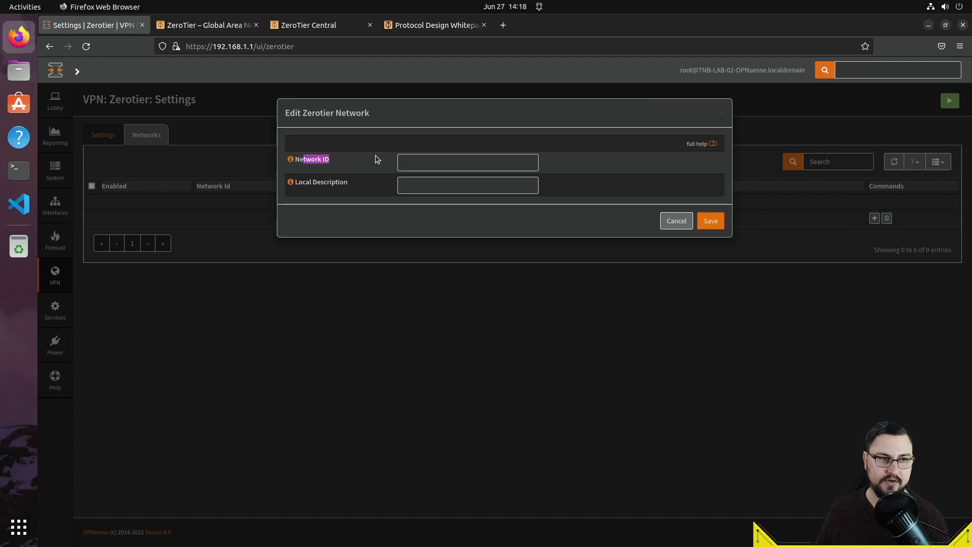
click(318, 24)
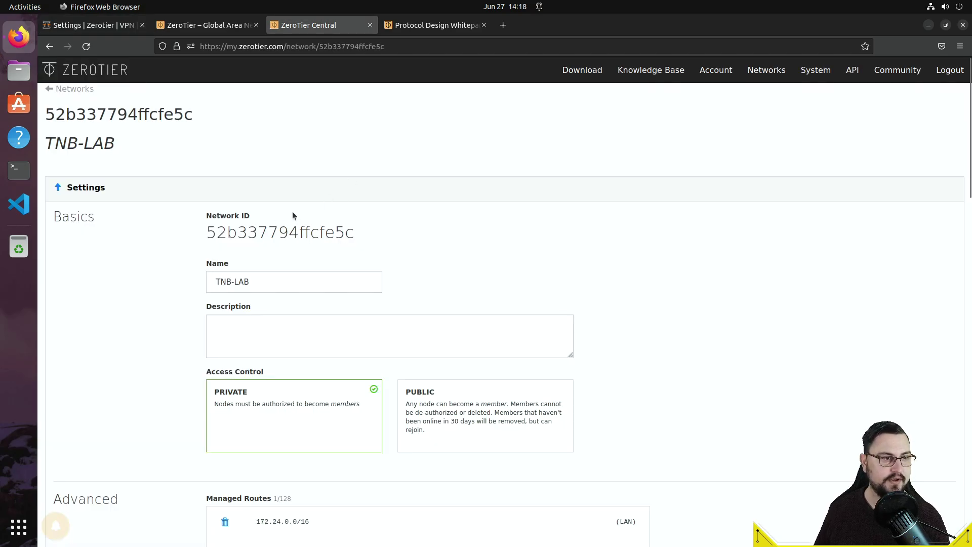
double_click(275, 233)
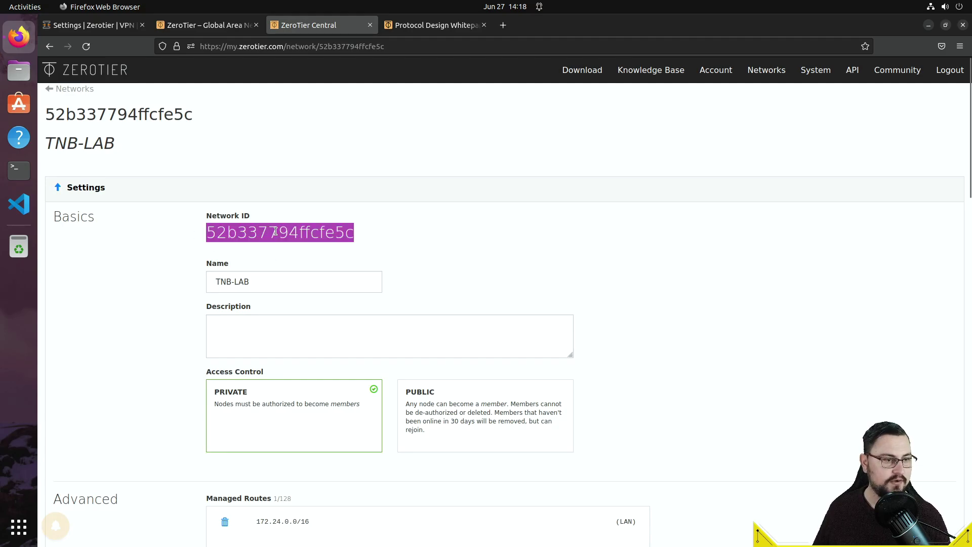
right_click(275, 233)
click(291, 240)
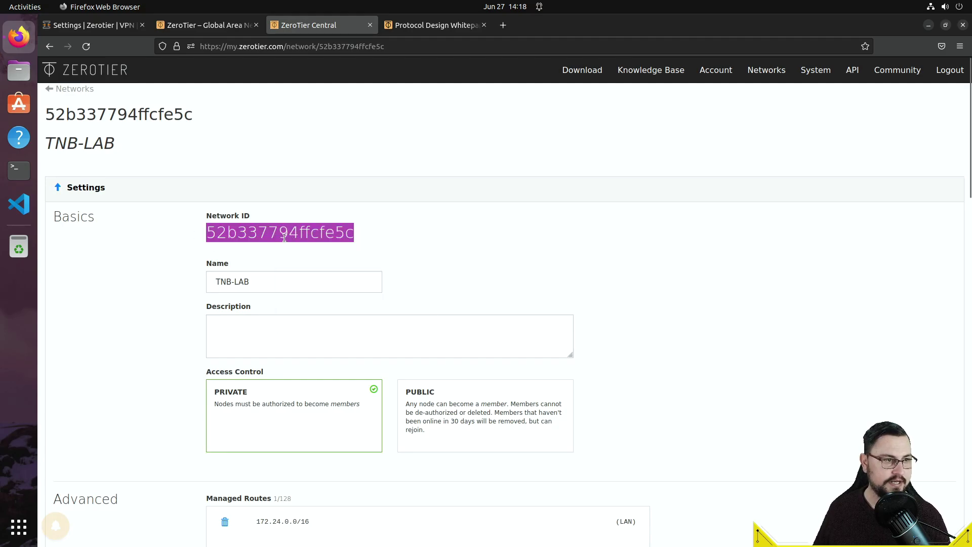
click(91, 25)
right_click(439, 162)
click(479, 223)
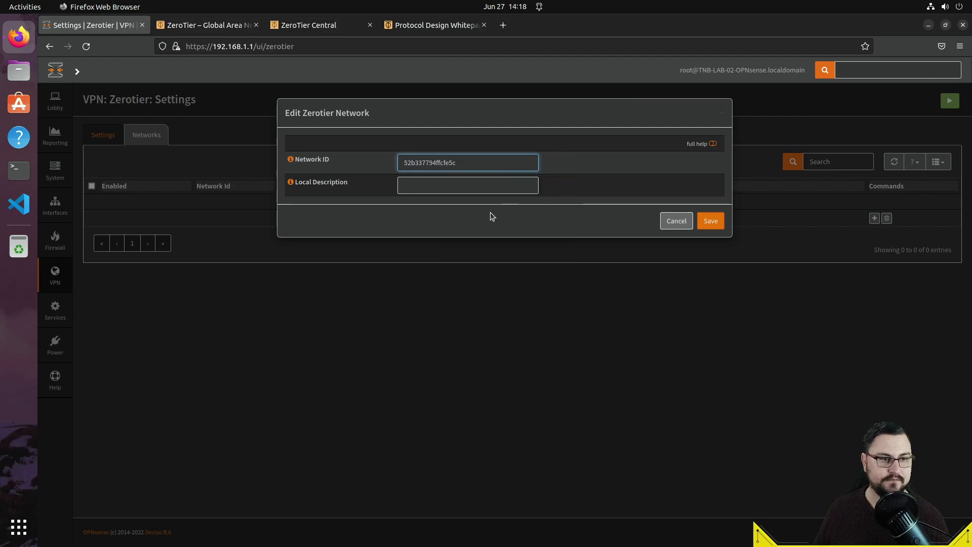
Enter the local description 'To TNB SD-WAN' and save the network entry.
click(482, 190)
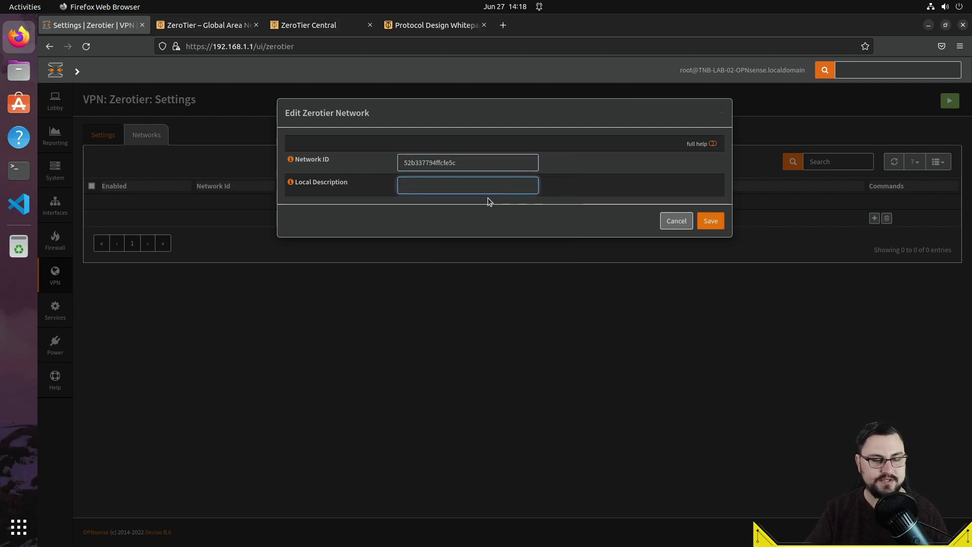
text(To TNB SD-WAN)
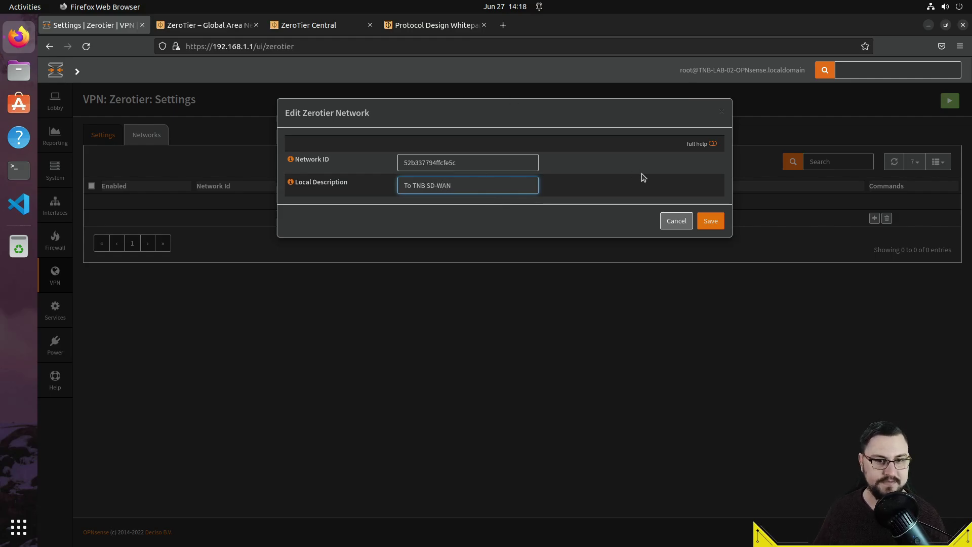
click(711, 221)
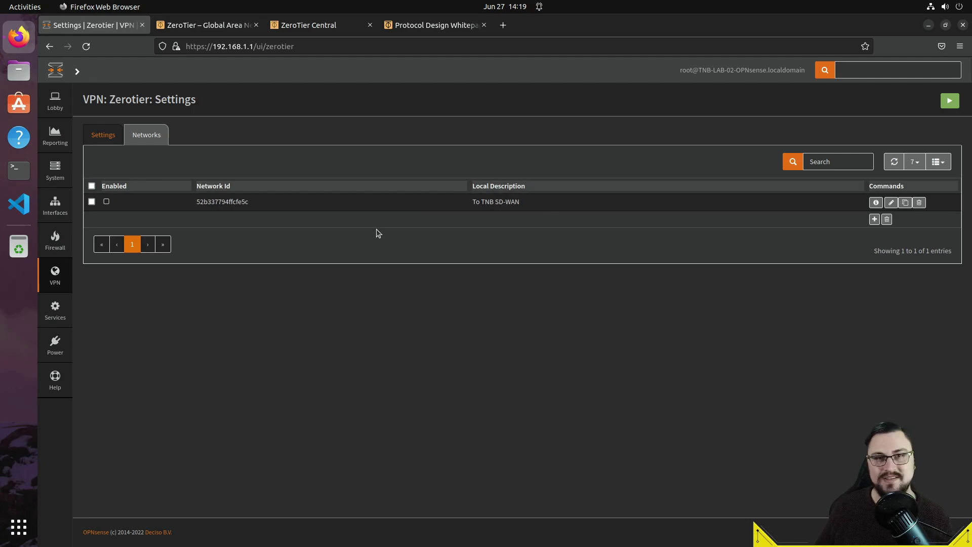
Check the status info of network 52b337794ffcfe5c while it is still disabled.
click(876, 202)
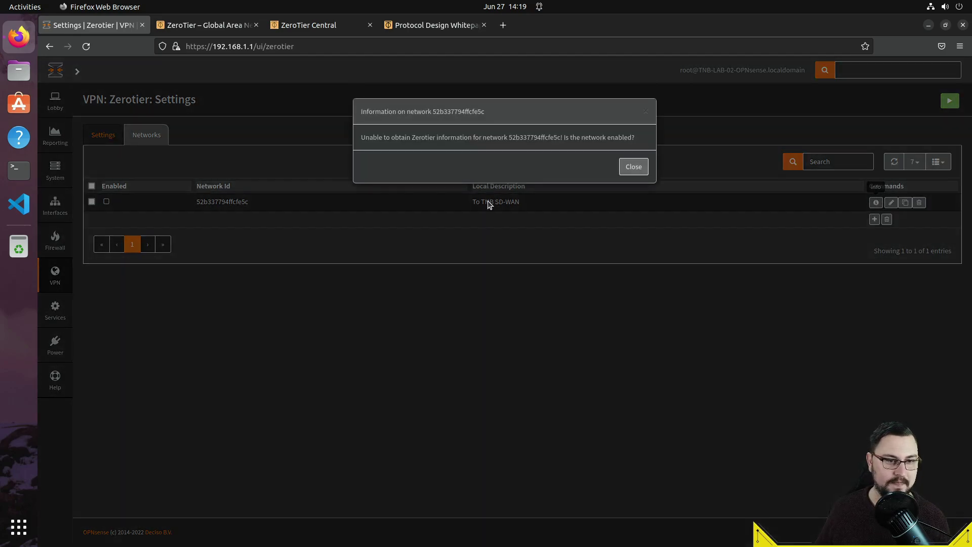
drag(557, 138, 635, 138)
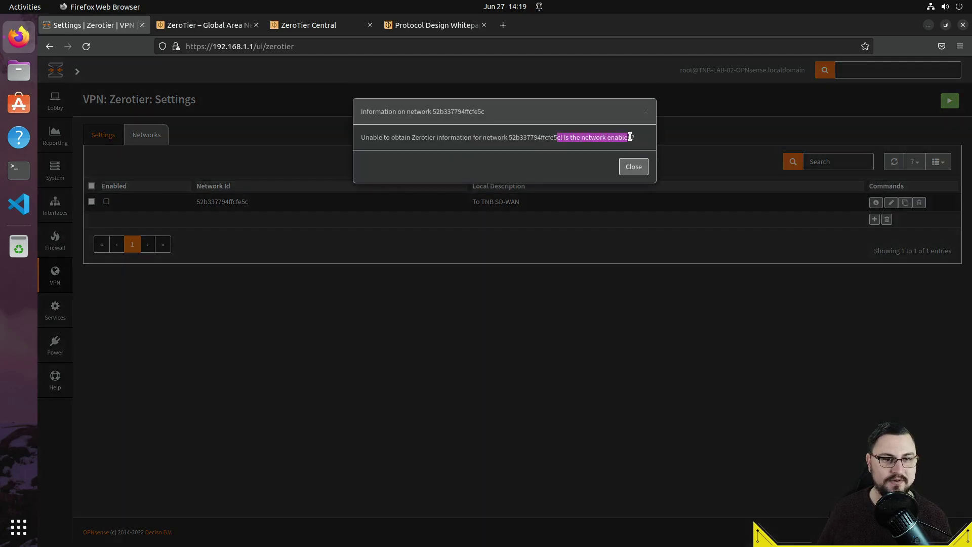
click(629, 170)
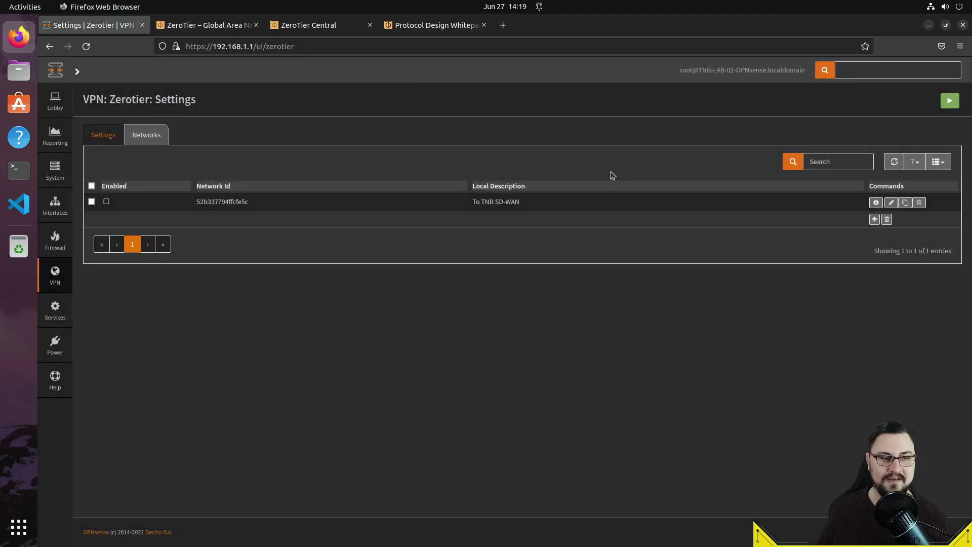
Enable network 52b337794ffcfe5c and confirm it now reports ACCESS_DENIED PRIVATE.
click(107, 203)
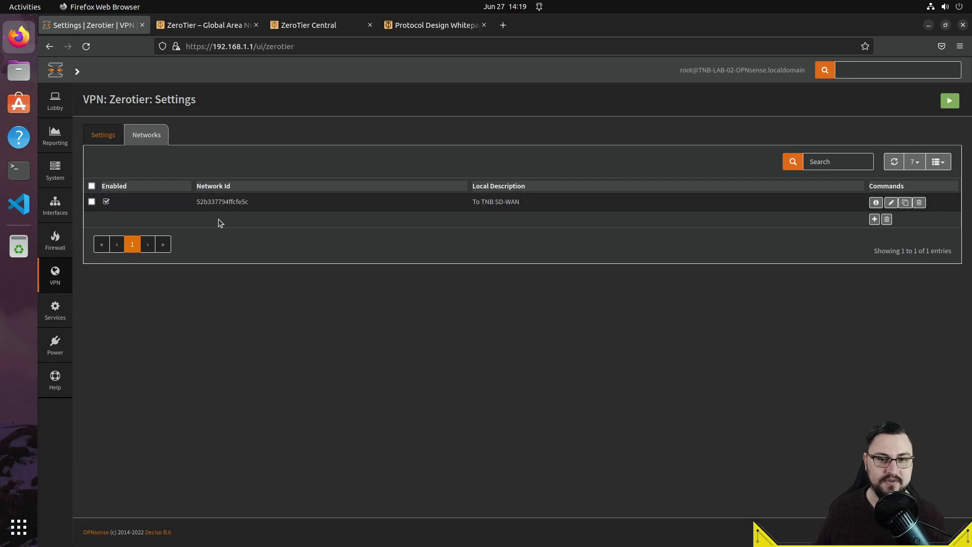
click(876, 203)
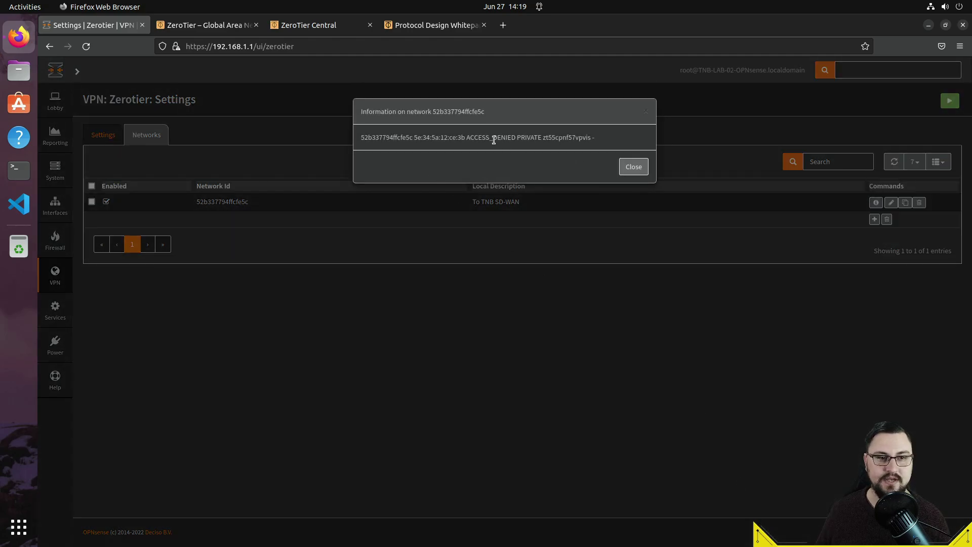
drag(468, 139, 542, 138)
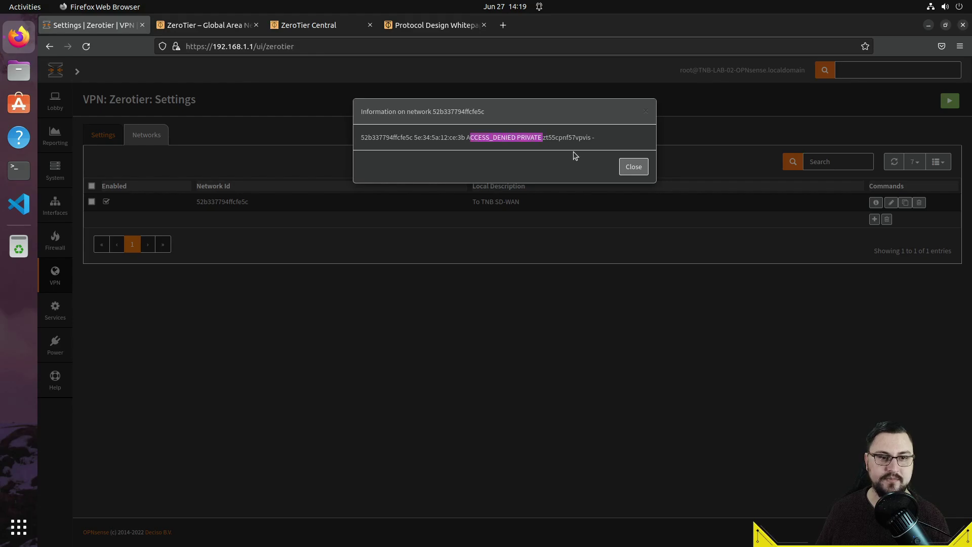
click(639, 169)
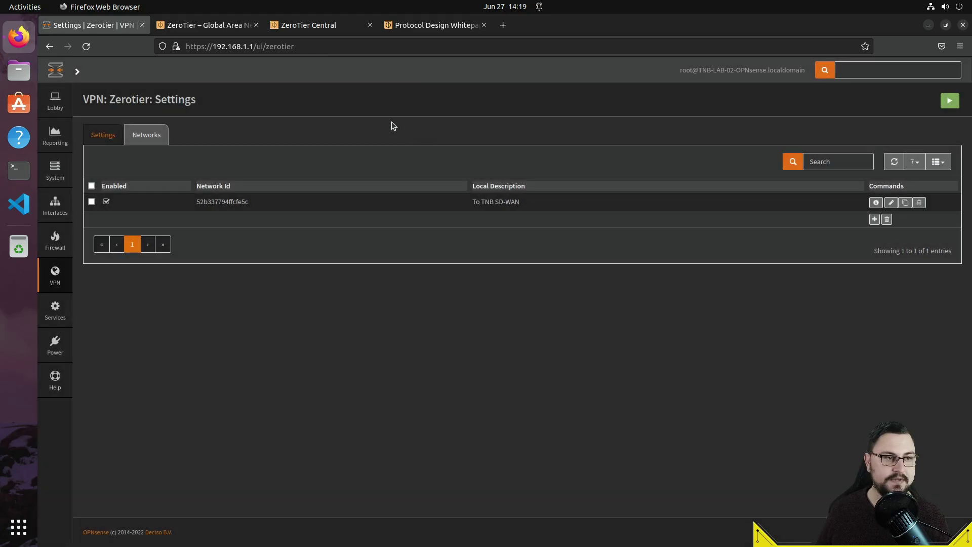
click(352, 28)
Authorize the newly joined OPNsense member device in the TNB-LAB network.
scroll(243, 291, down, 3)
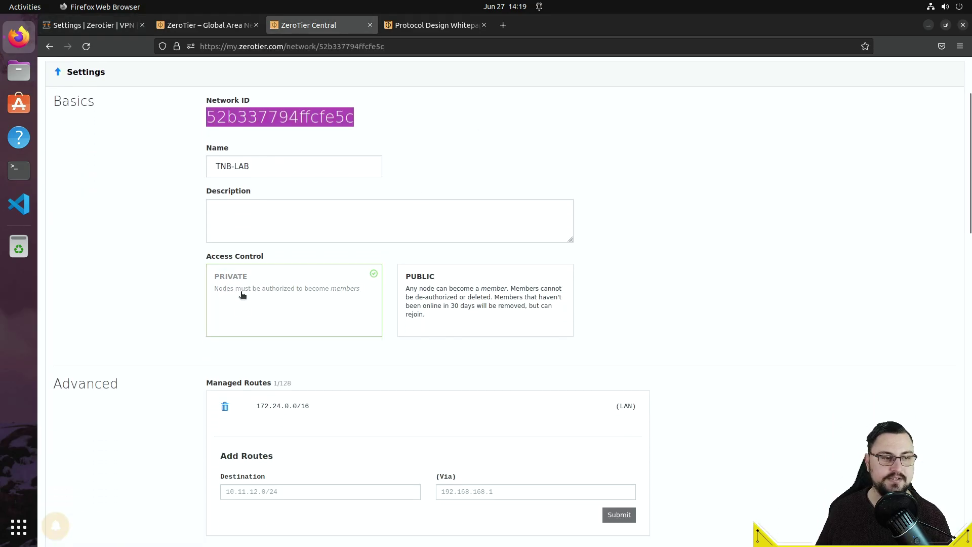
scroll(627, 289, up, 3)
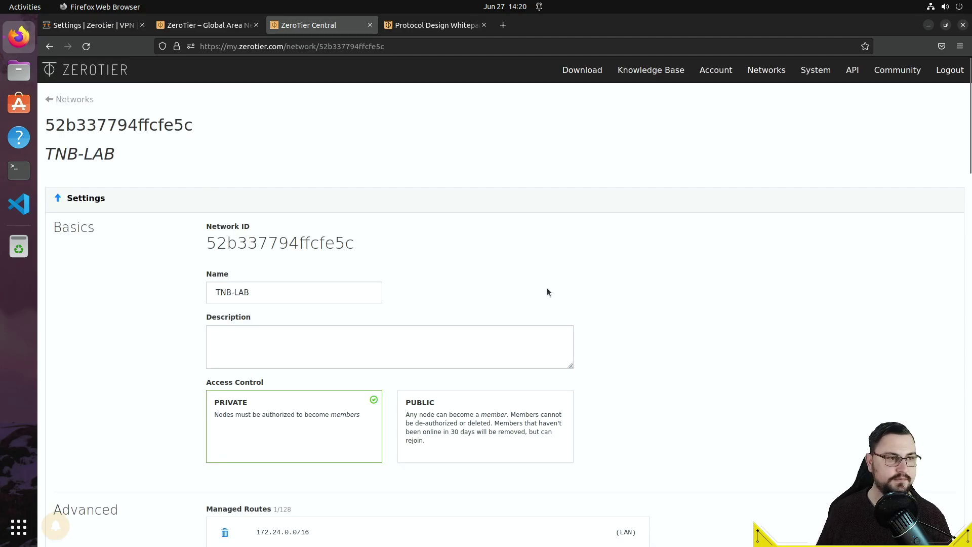
scroll(547, 287, down, 1)
scroll(382, 258, down, 15)
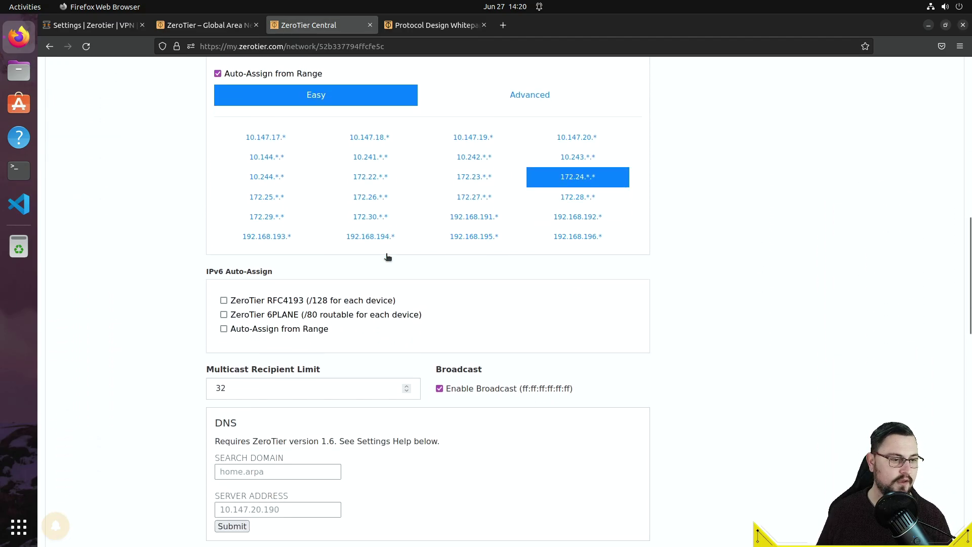
scroll(389, 247, down, 7)
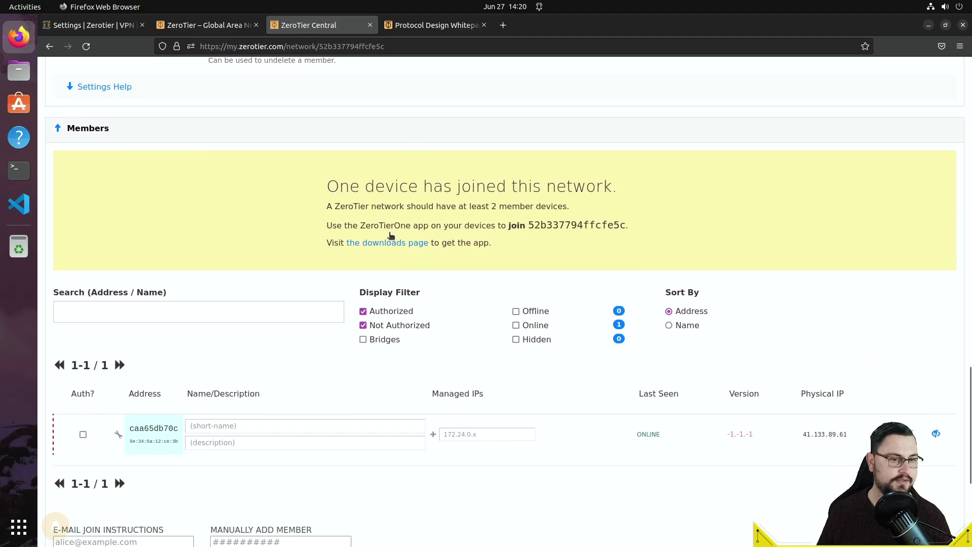
drag(346, 181, 646, 180)
drag(345, 201, 585, 209)
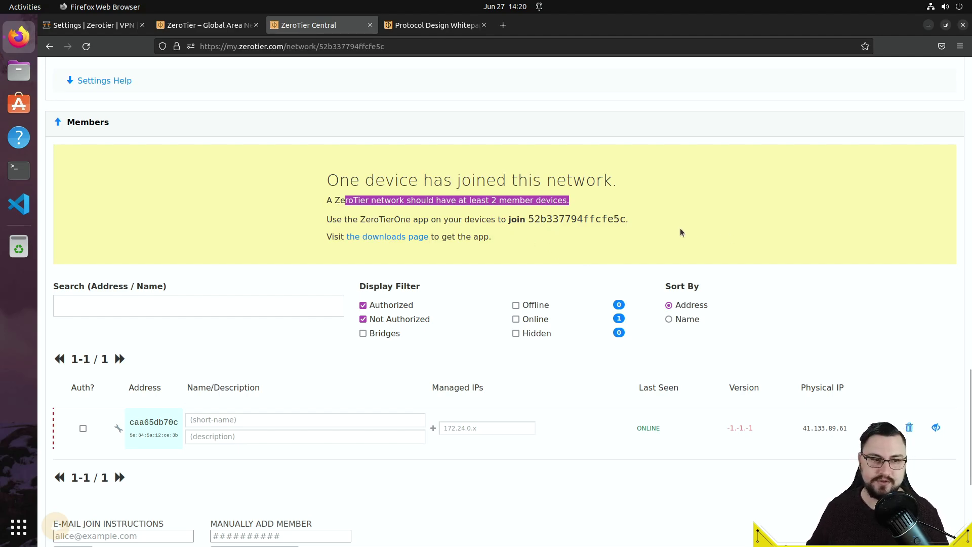
scroll(282, 286, down, 2)
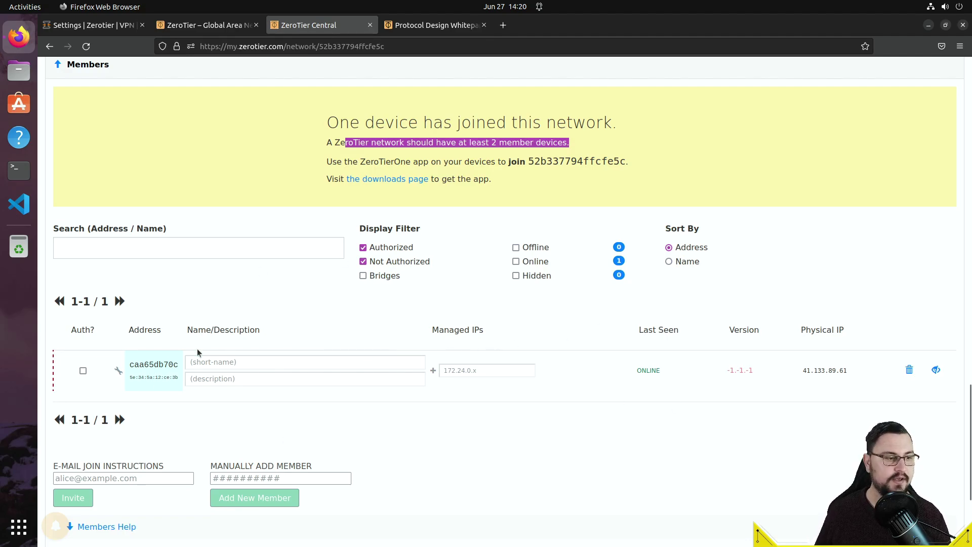
click(83, 371)
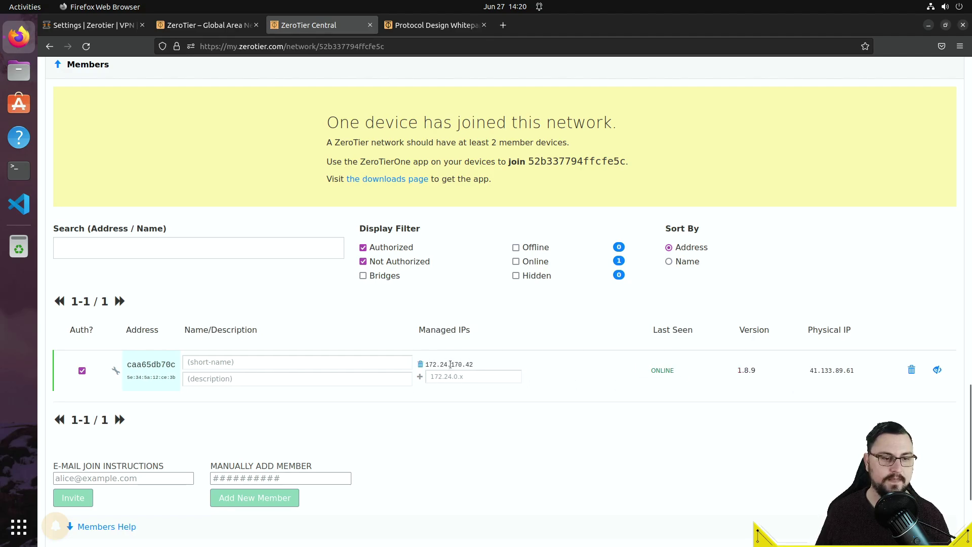
Copy the member's managed IP 172.24.170.42.
drag(467, 360, 427, 363)
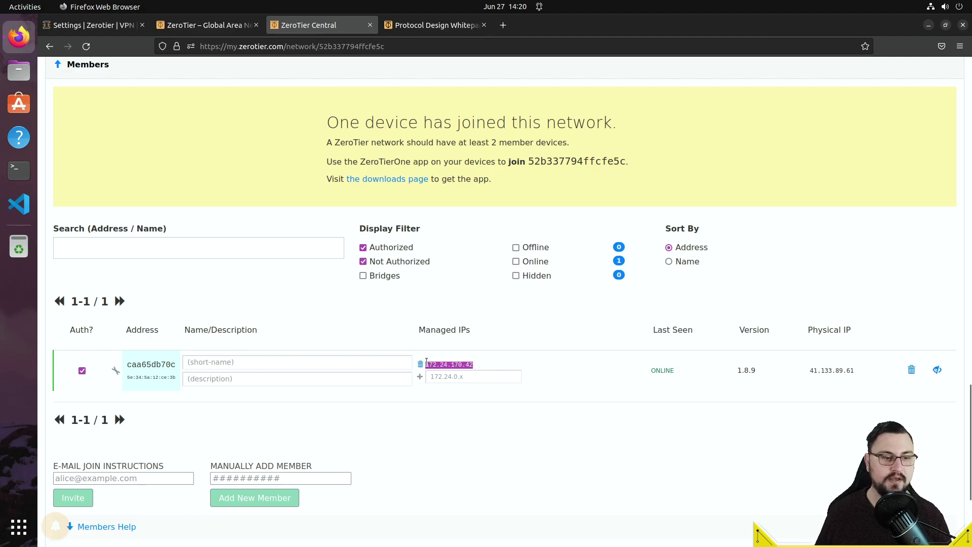
right_click(469, 364)
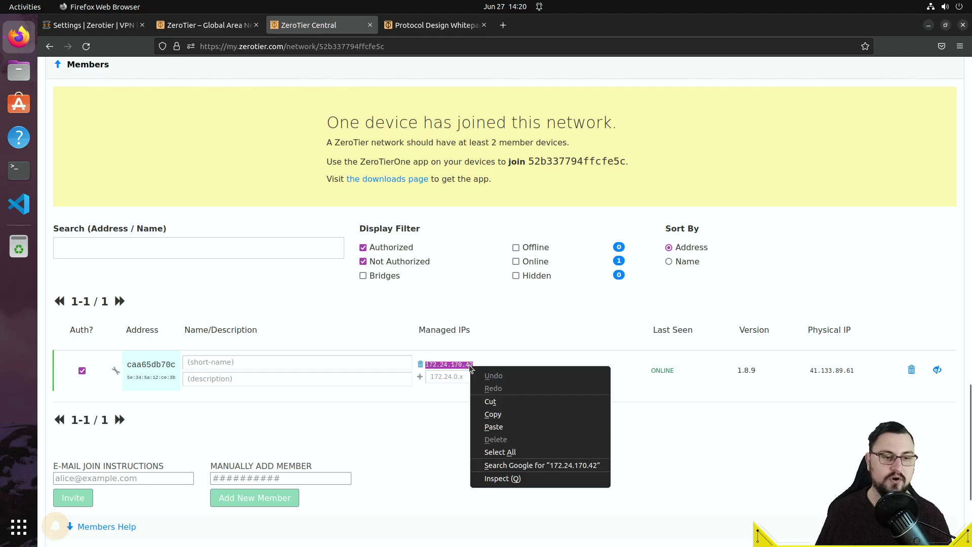
click(490, 414)
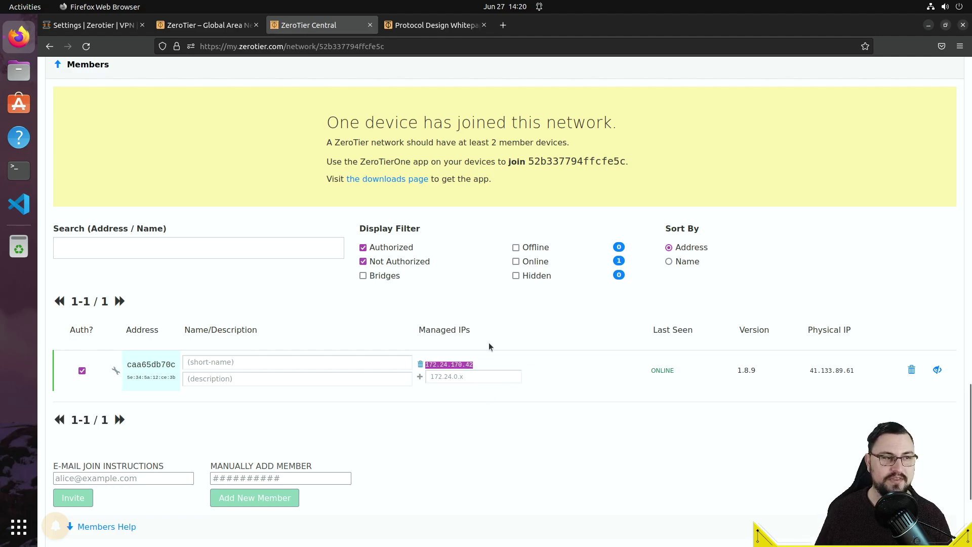
click(113, 25)
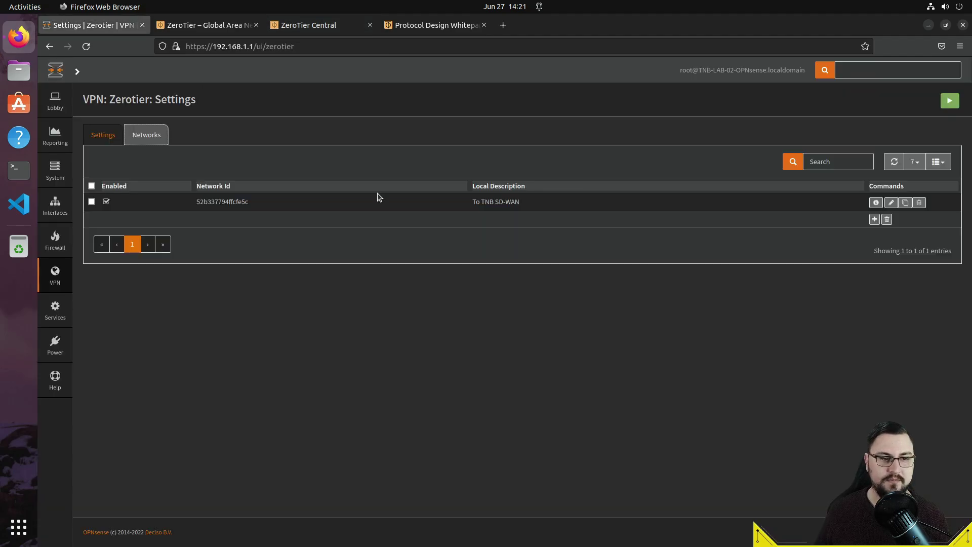
click(875, 202)
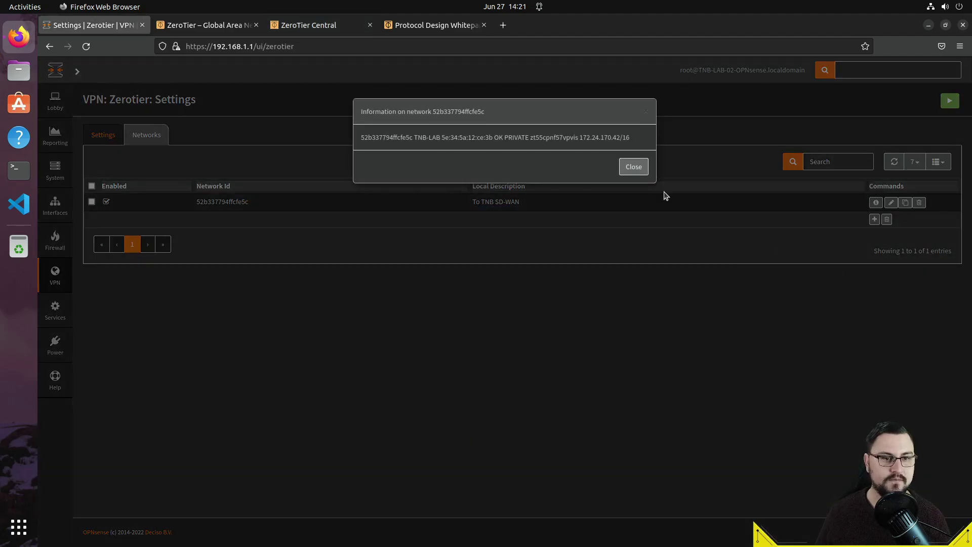
drag(489, 138, 544, 133)
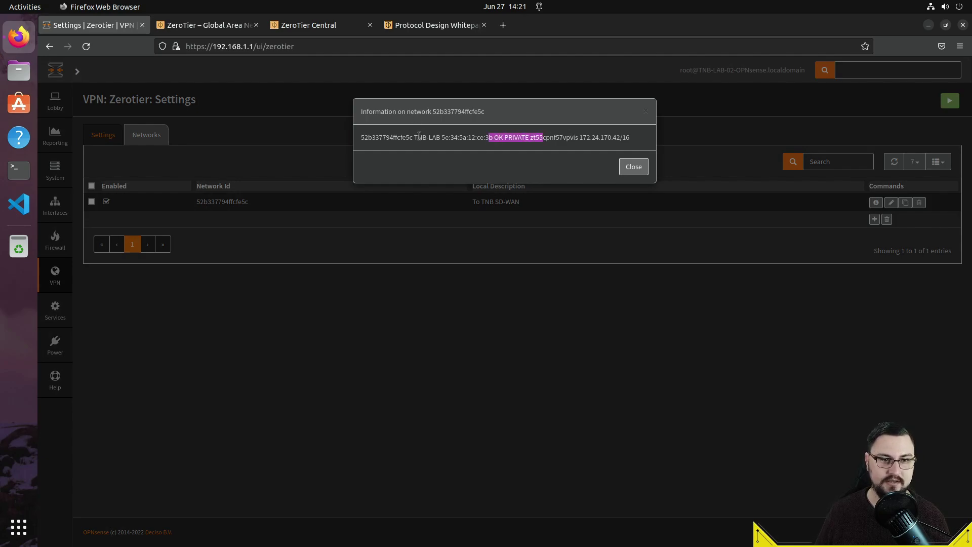
drag(579, 138, 639, 142)
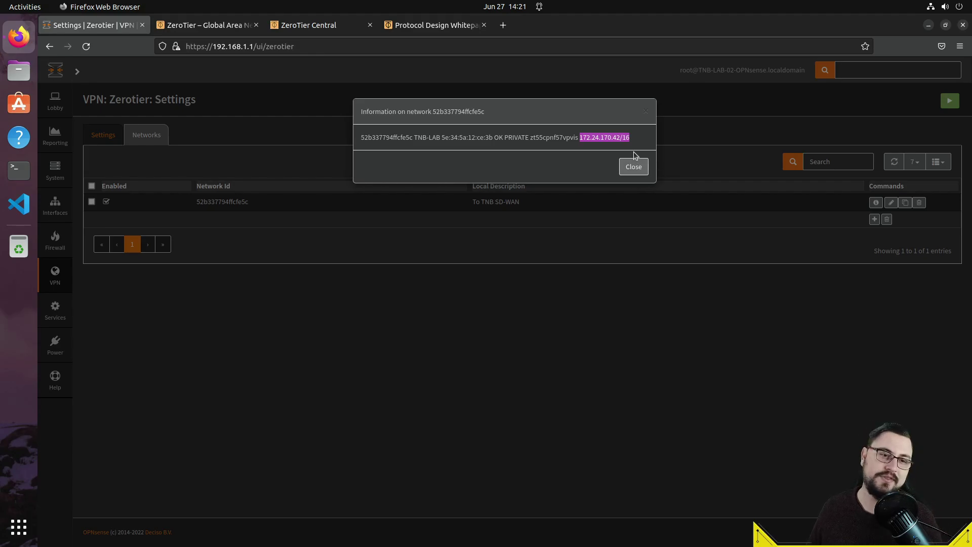
click(633, 168)
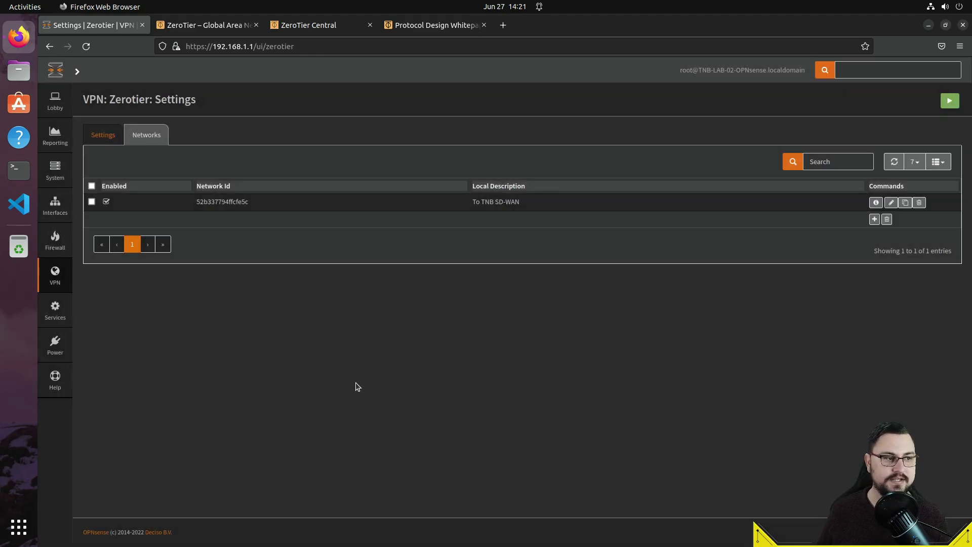
mouse_move(55, 205)
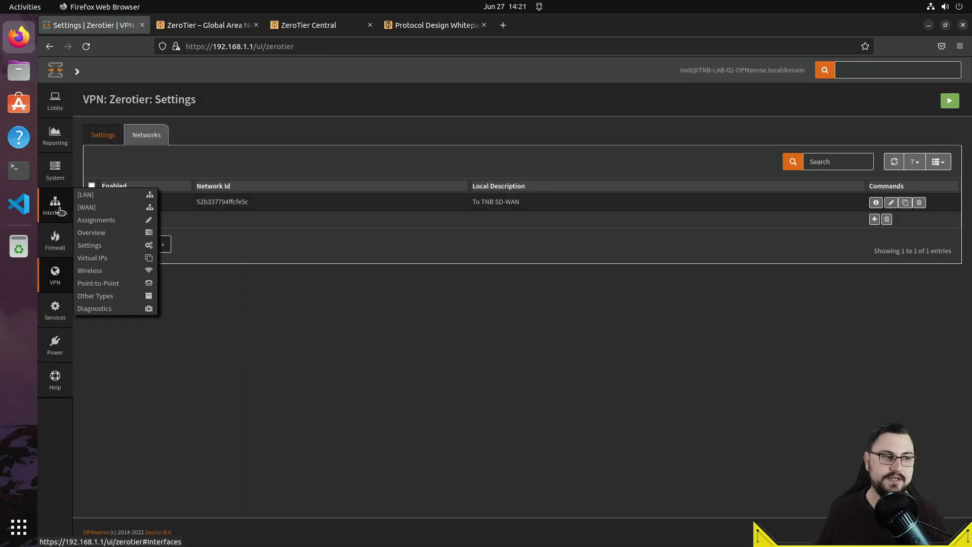
Assign device zt55cpnf57vpvis as new interface OPT1 and enable it.
click(96, 219)
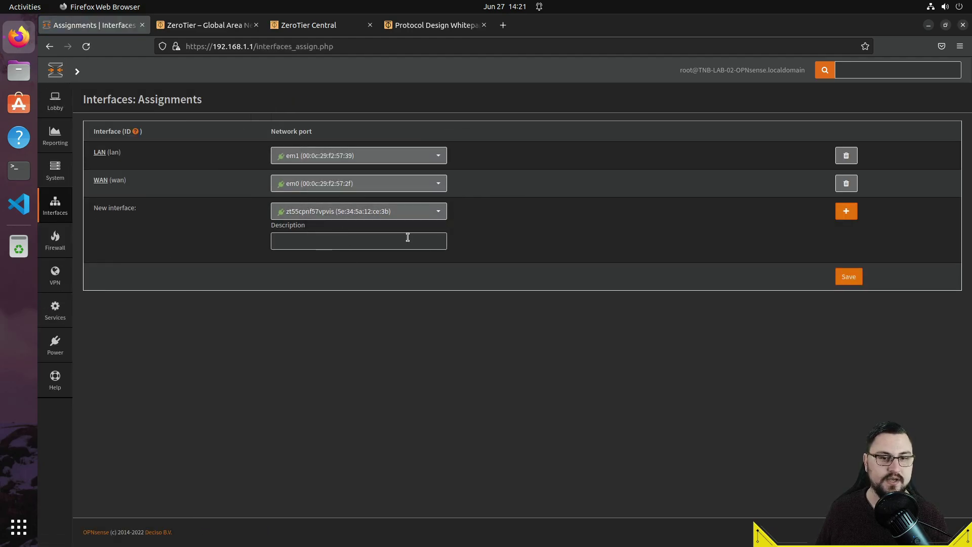
click(846, 211)
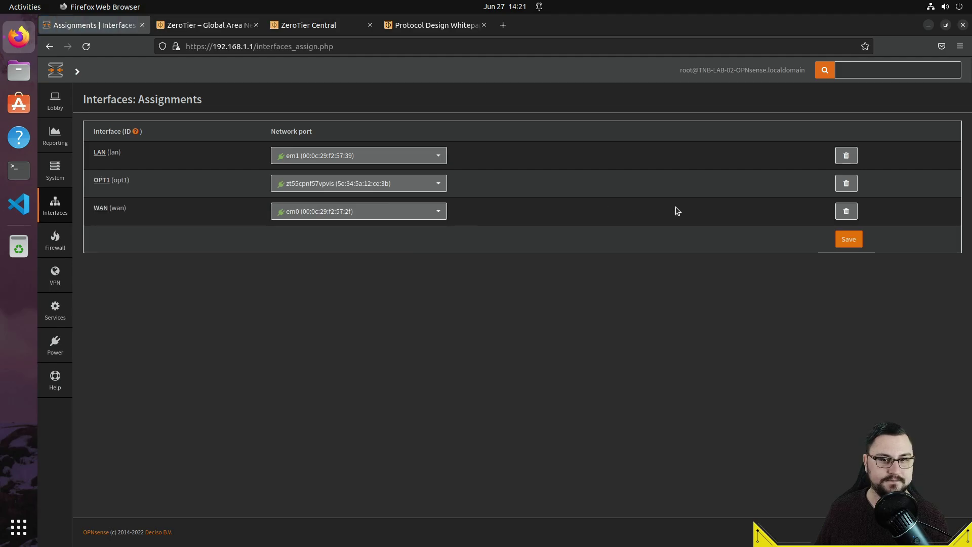
click(106, 181)
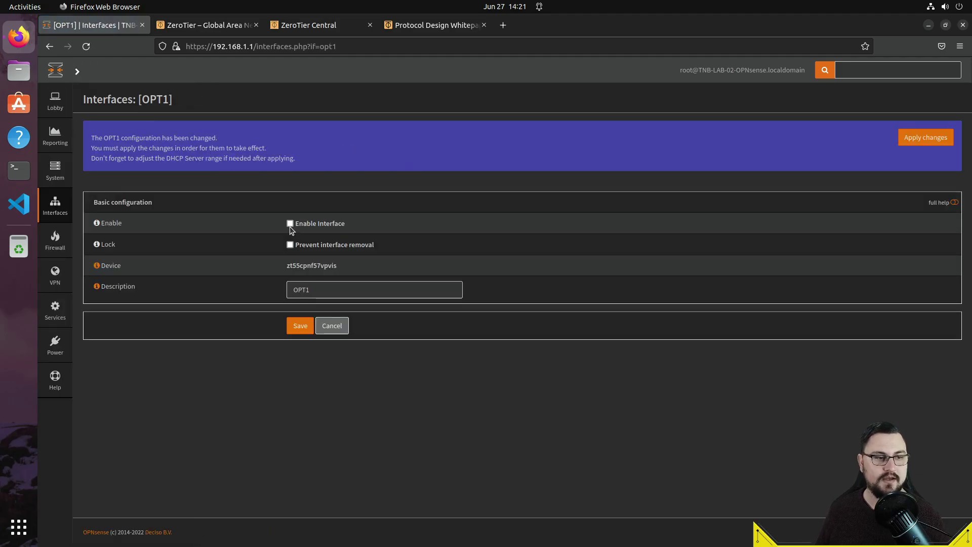
click(291, 223)
scroll(271, 198, down, 2)
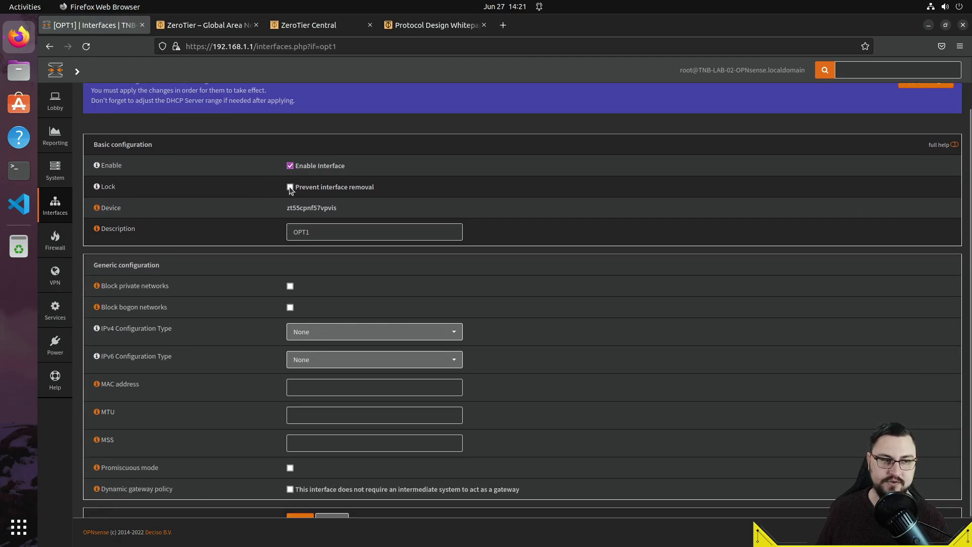
scroll(304, 217, up, 2)
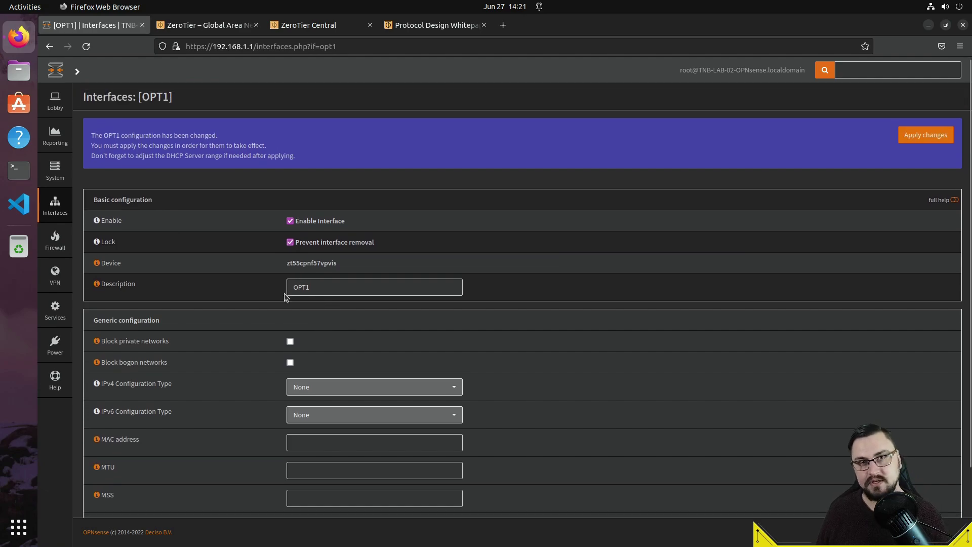
scroll(281, 296, down, 2)
scroll(314, 251, up, 2)
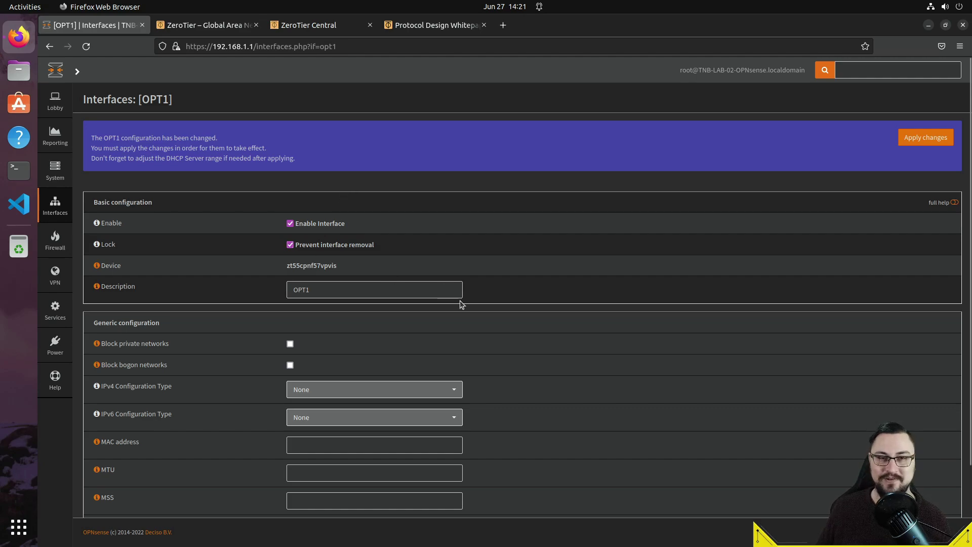
Change the OPT1 interface description to ZT.
click(376, 287)
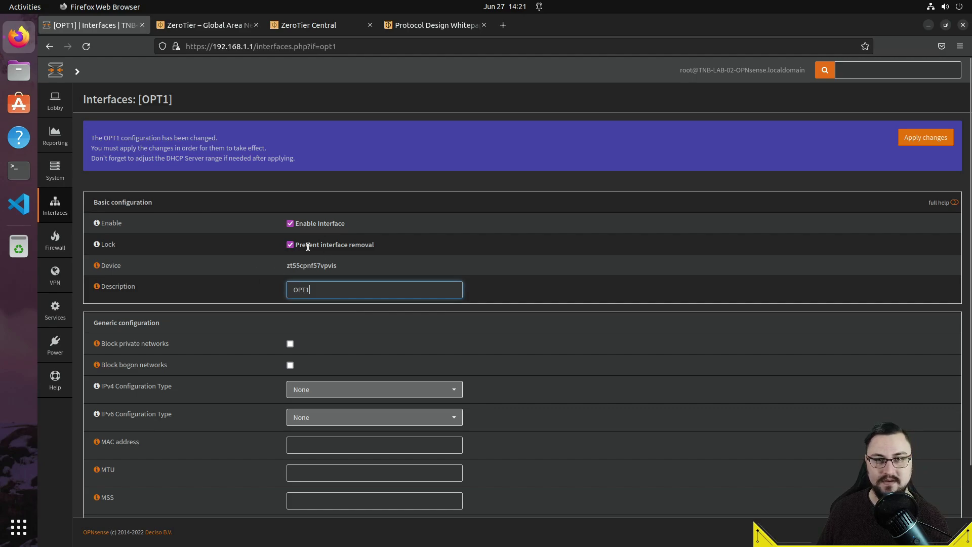
drag(293, 289, 309, 306)
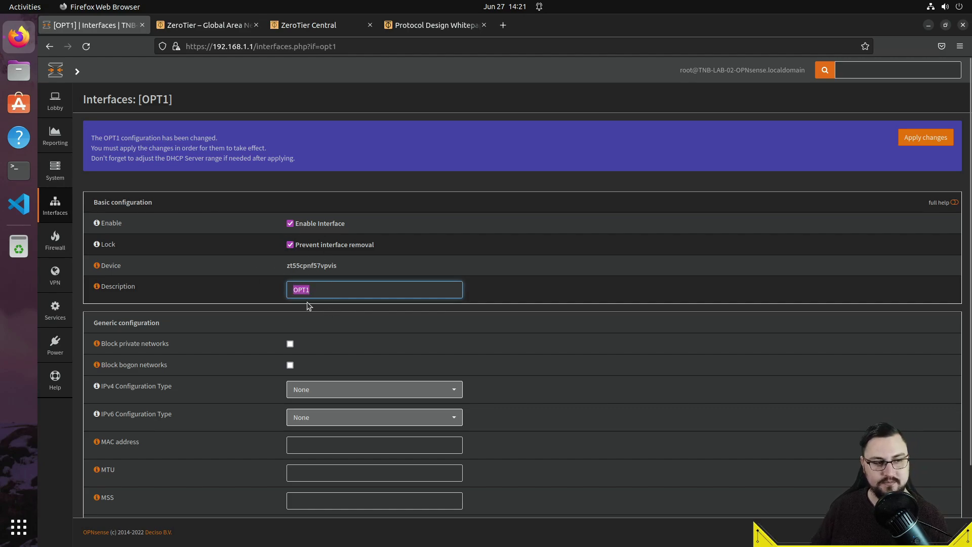
text(TZ)
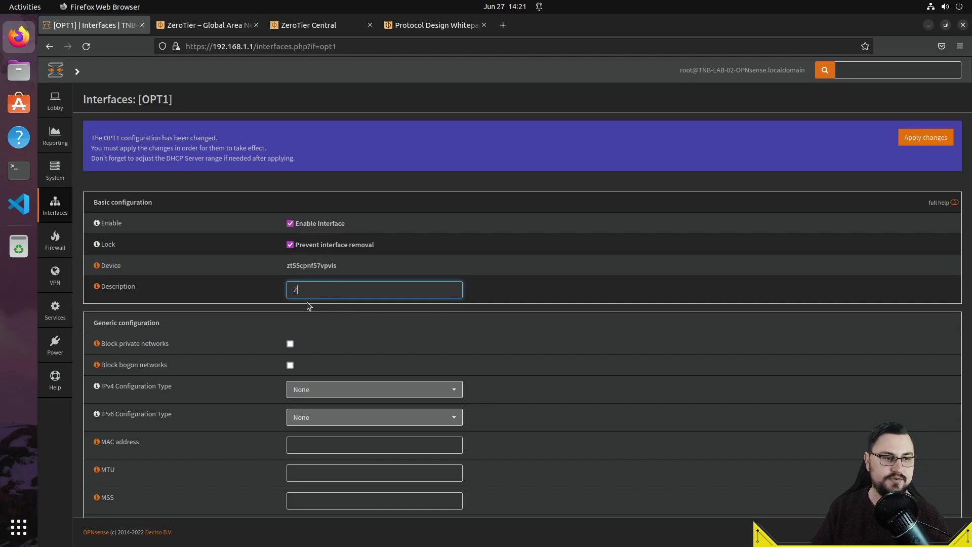
click(308, 306)
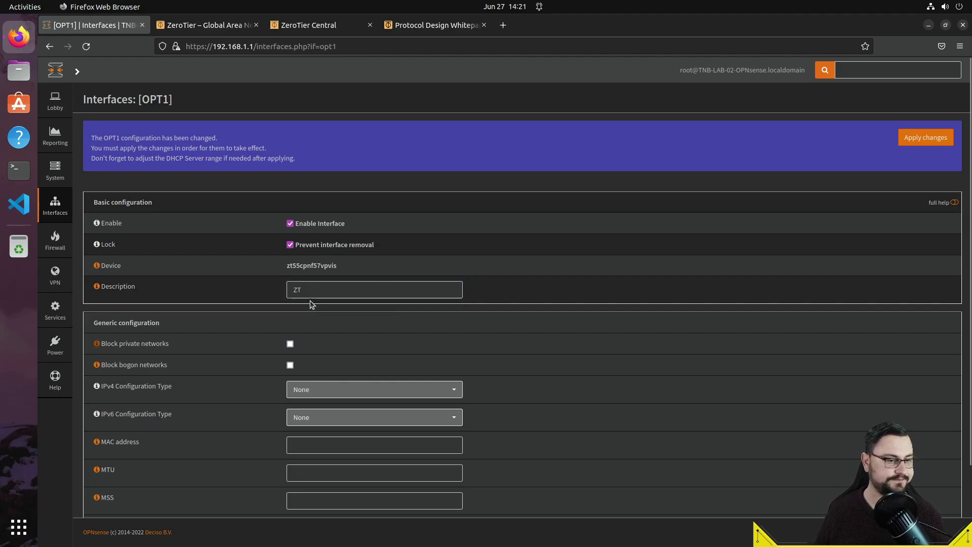
scroll(210, 328, down, 2)
click(317, 333)
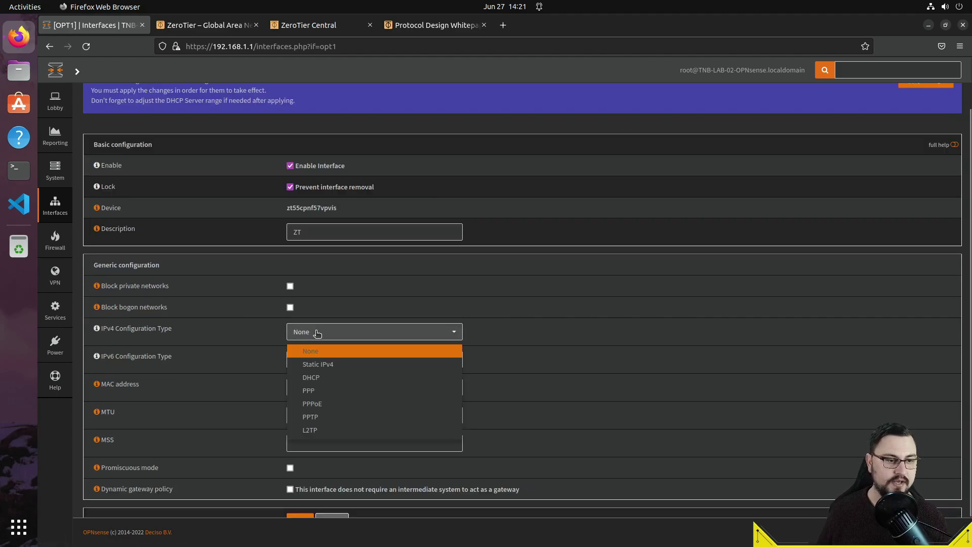
Give the ZT interface Static IPv4 address 172.24.170.42 with prefix /16.
click(318, 364)
scroll(346, 327, down, 2)
scroll(346, 326, down, 2)
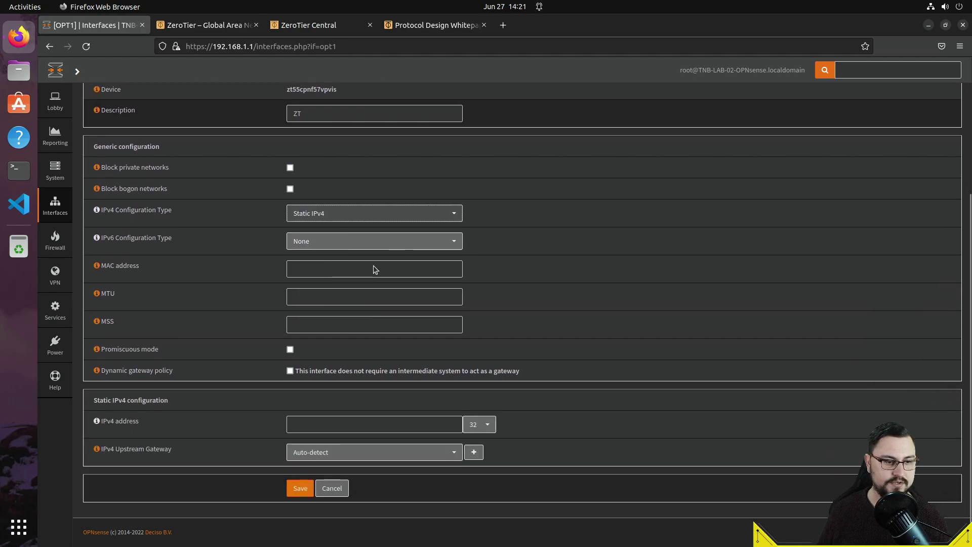
click(375, 424)
key(ctrl+v)
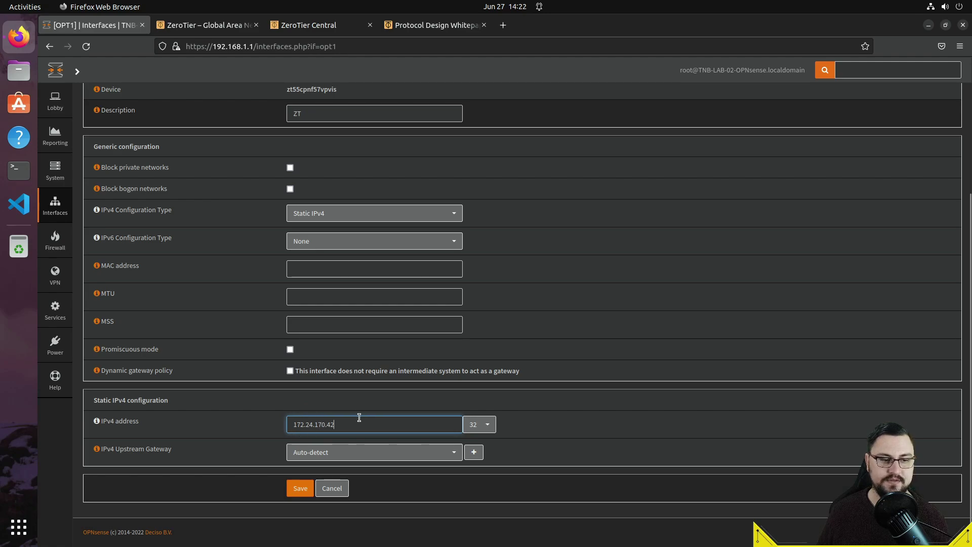
click(484, 425)
scroll(482, 324, down, 2)
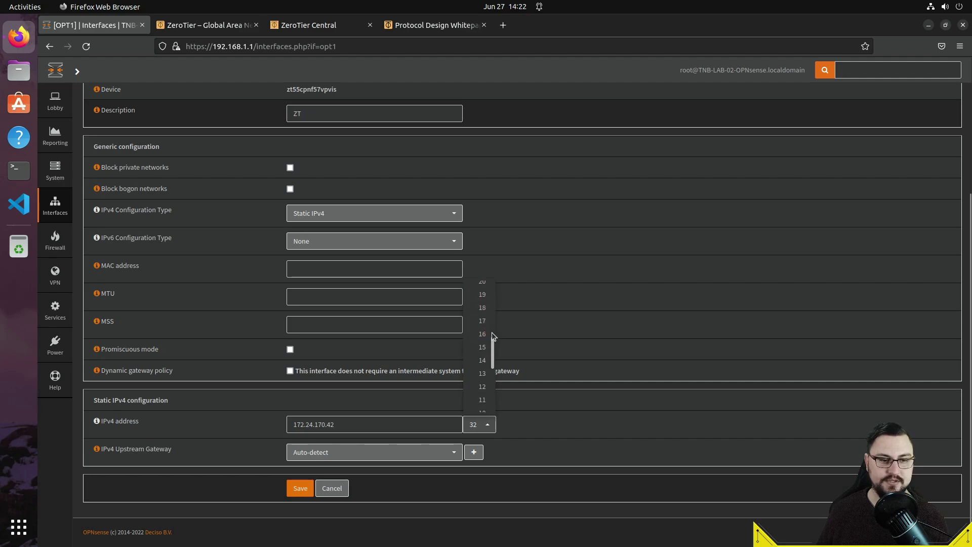
click(484, 334)
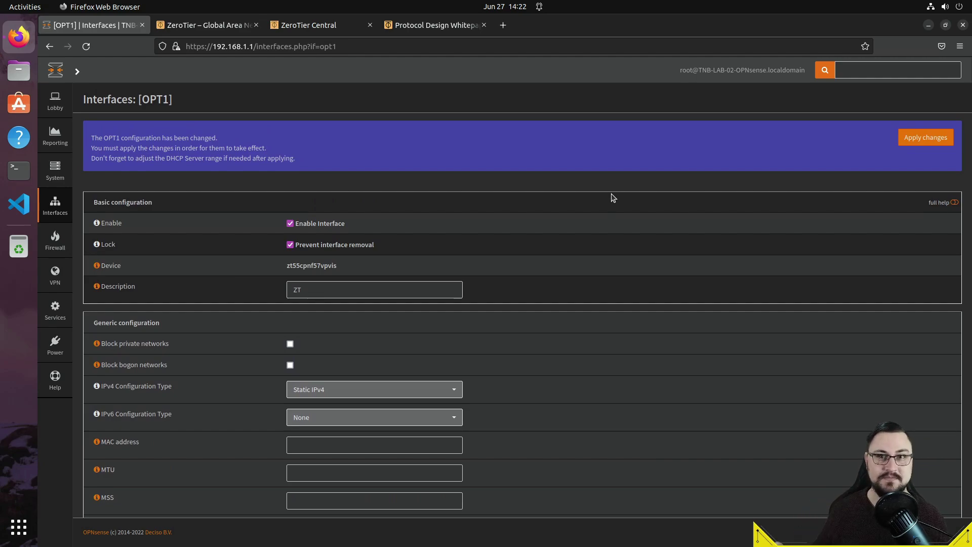
Save the ZT interface settings.
scroll(544, 223, down, 3)
scroll(542, 238, down, 1)
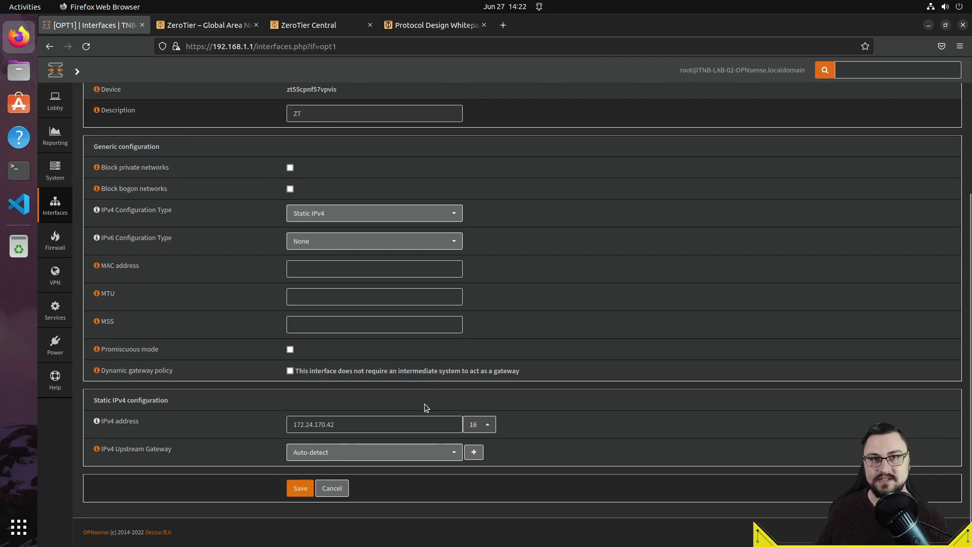
click(303, 486)
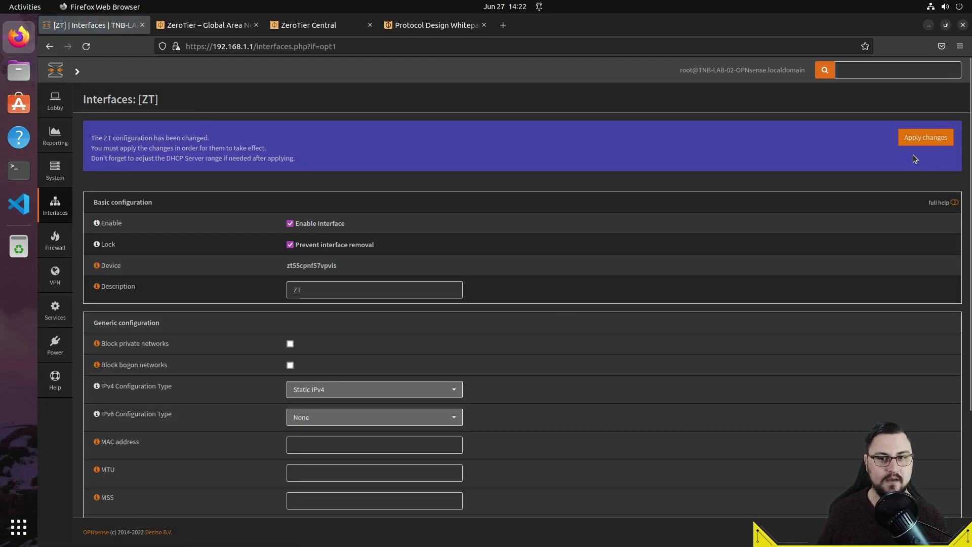
scroll(816, 204, down, 3)
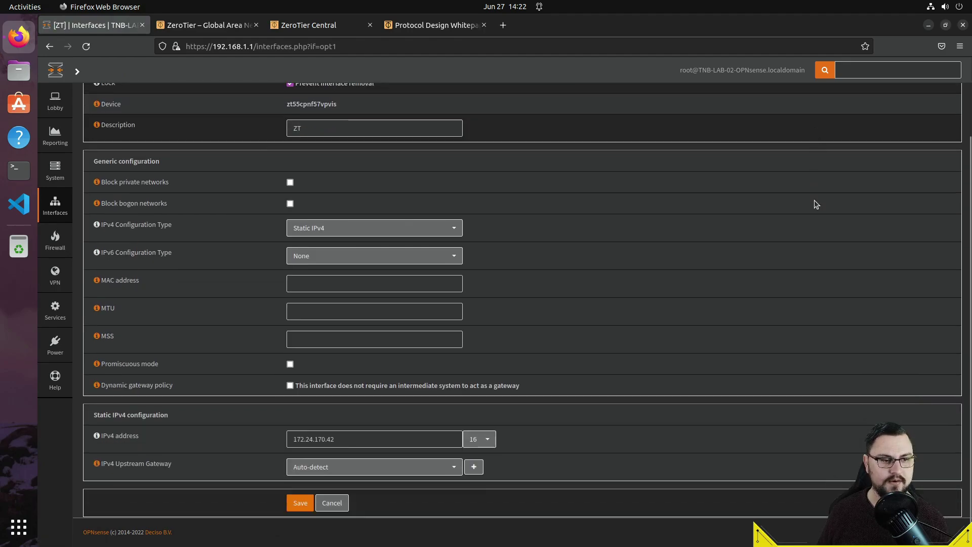
scroll(338, 259, up, 3)
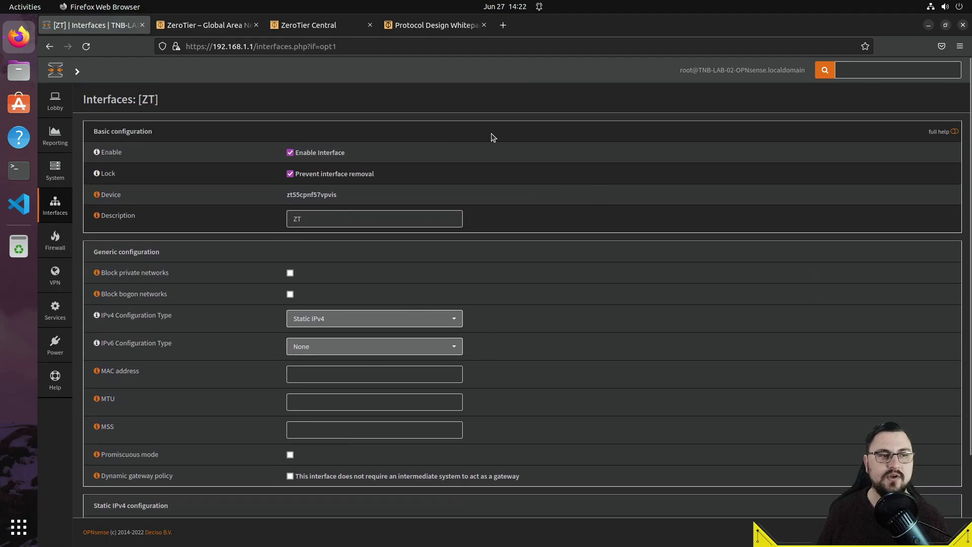
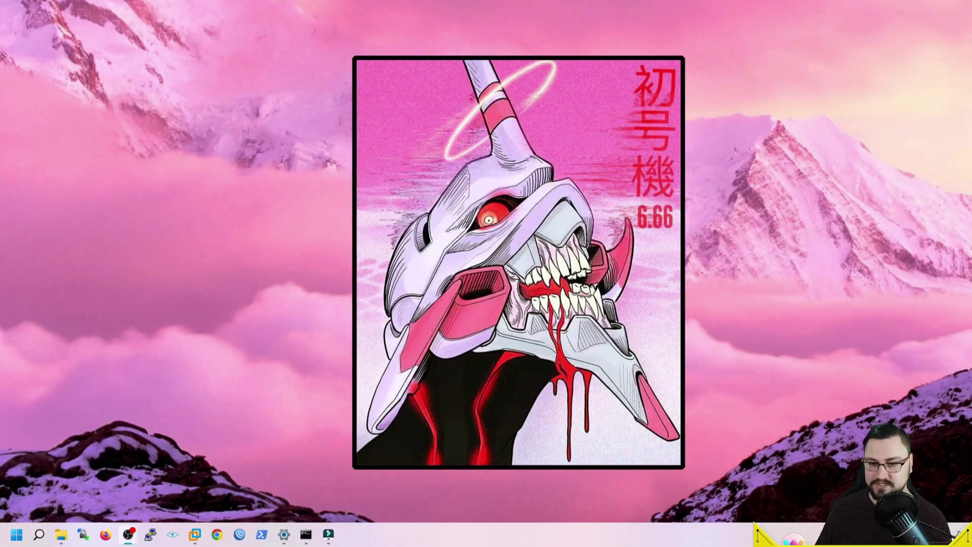
Open ZeroTier One's Join New Network dialog from the system tray.
click(827, 342)
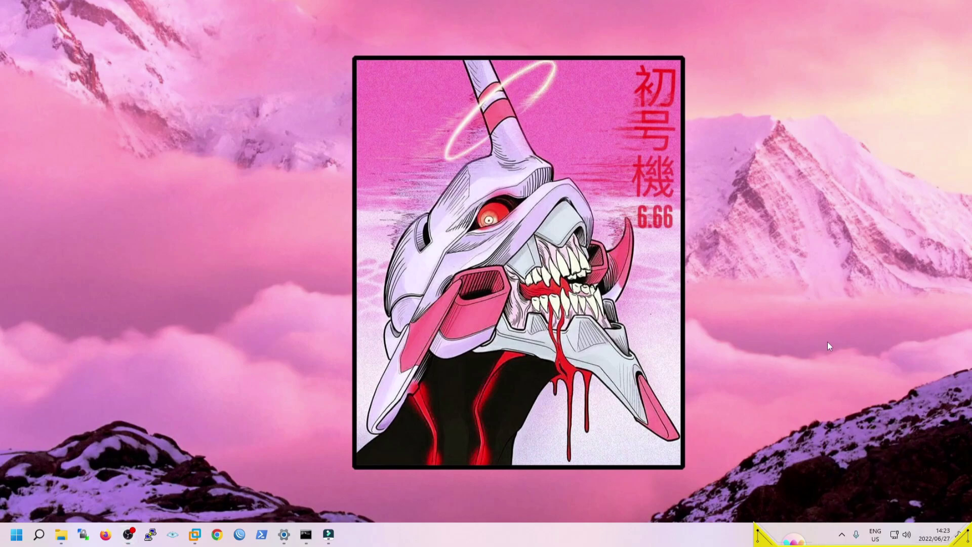
click(842, 534)
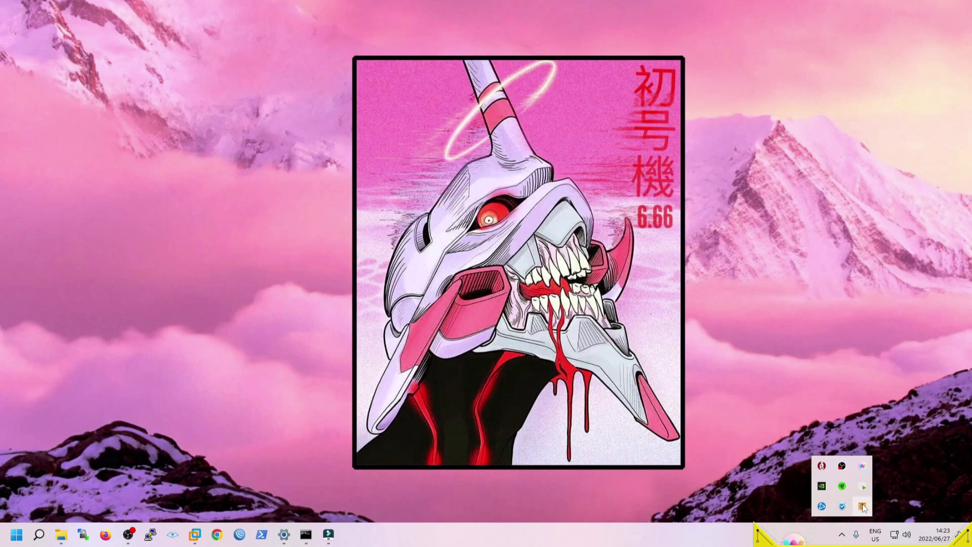
right_click(862, 506)
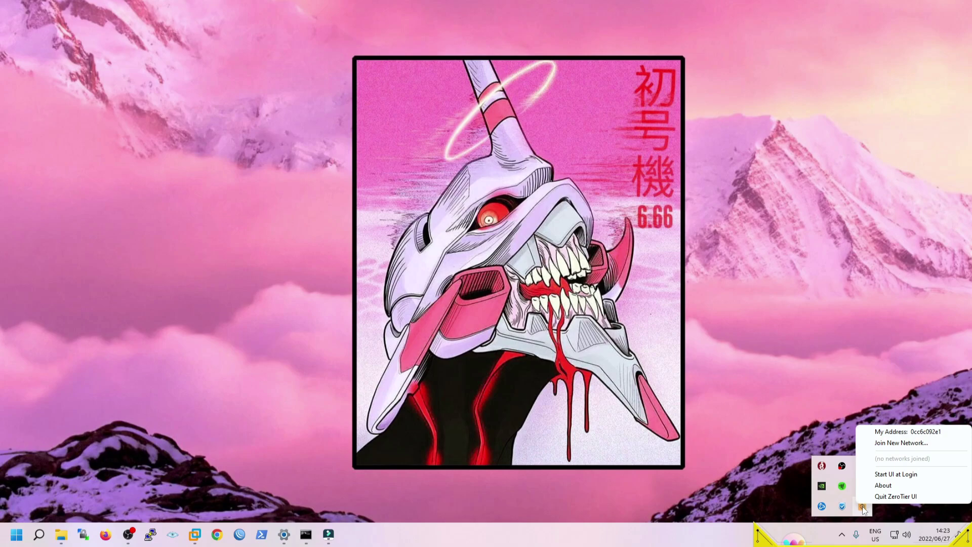
click(891, 444)
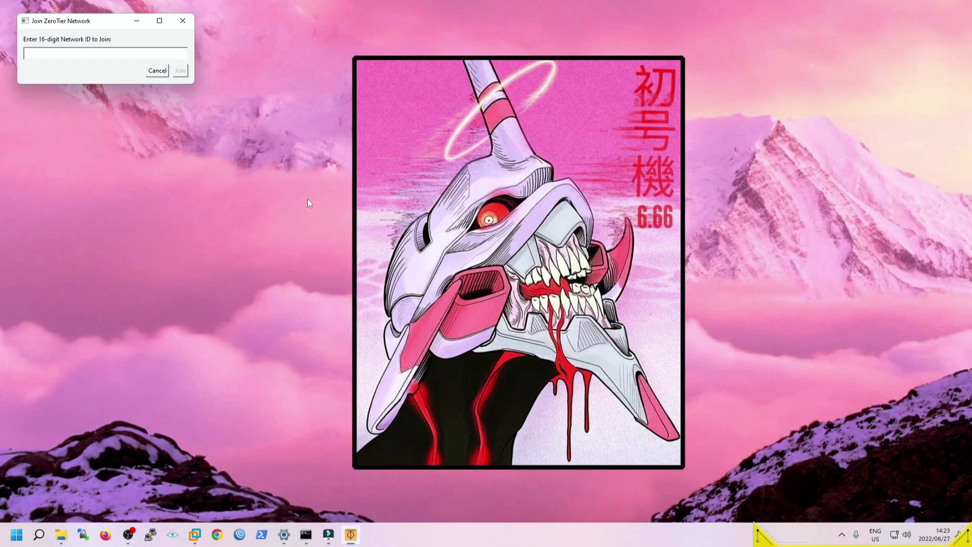
drag(42, 24, 183, 53)
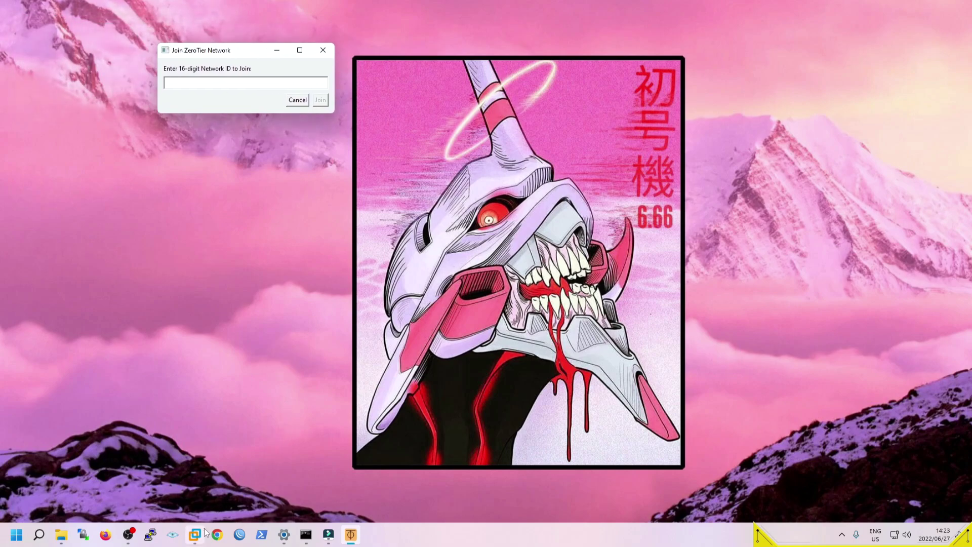
Copy the TNB-LAB network ID 52b337794ffcfe5c from ZeroTier Central in the Ubuntu VM.
mouse_move(195, 534)
click(162, 478)
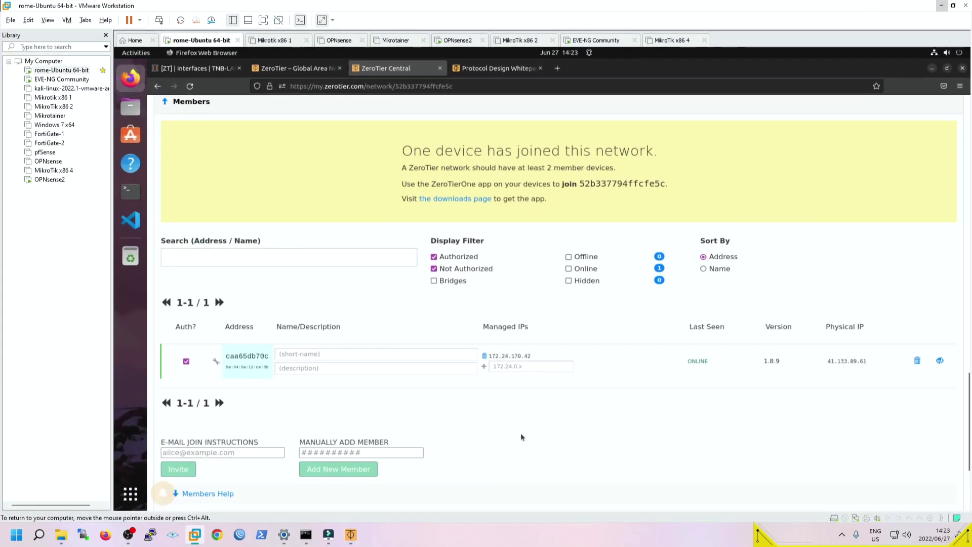
key(ctrl+alt+Return)
scroll(456, 277, up, 6)
scroll(456, 277, up, 10)
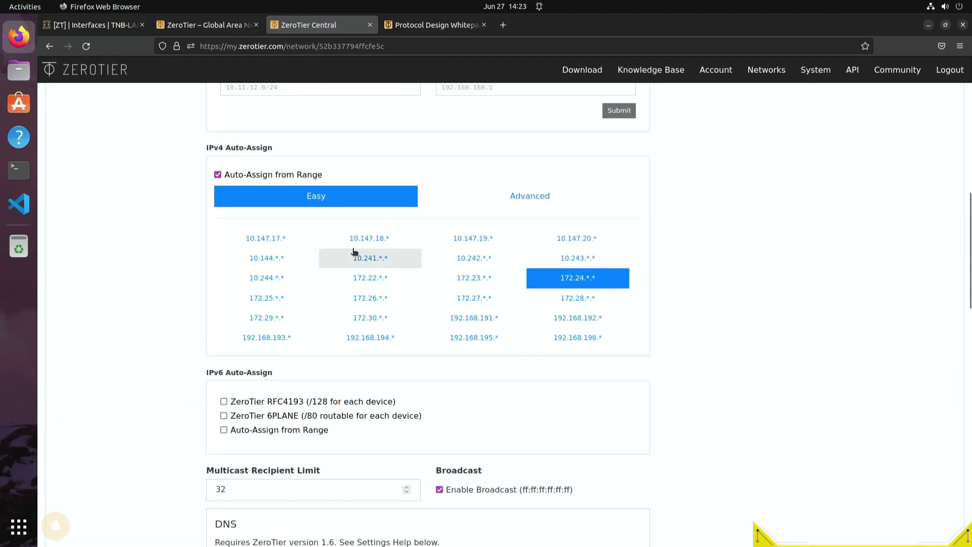
double_click(281, 243)
right_click(282, 245)
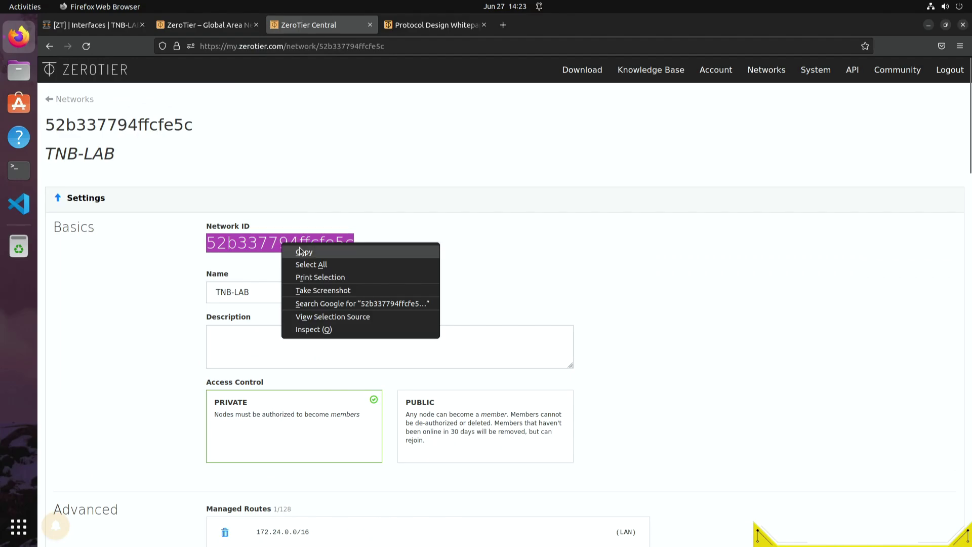
click(304, 251)
scroll(743, 177, down, 1)
Paste the network ID into the join dialog and join TNB-LAB.
key(ctrl+alt+Return)
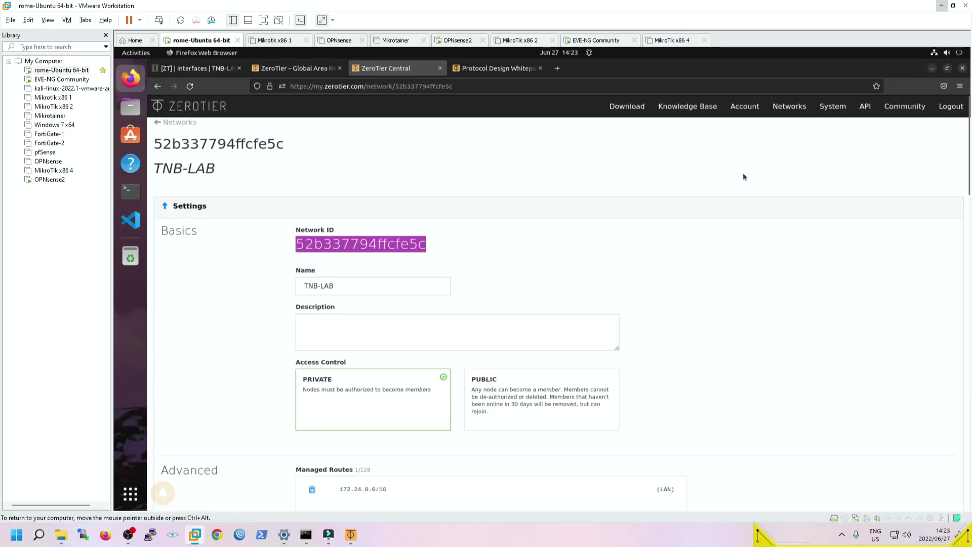
click(347, 538)
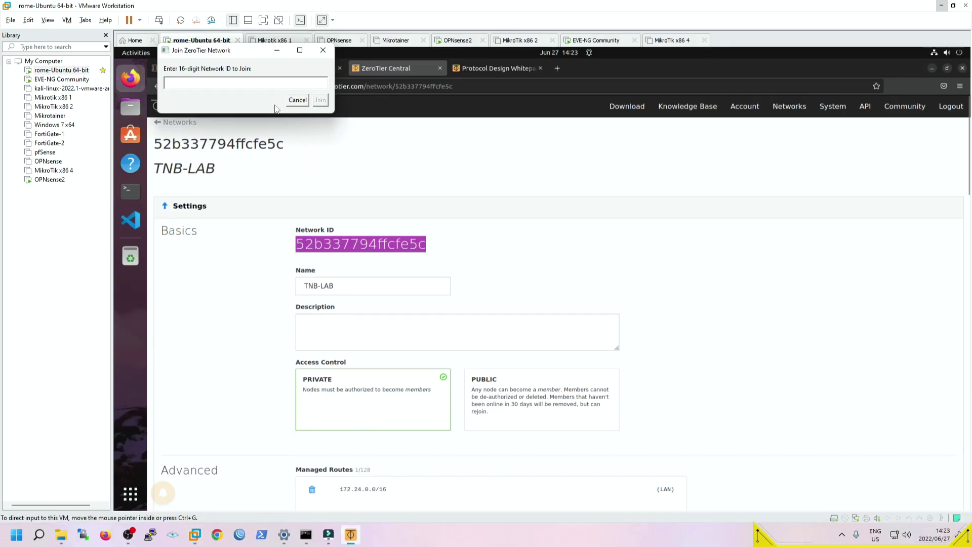
key(ctrl+v)
click(324, 101)
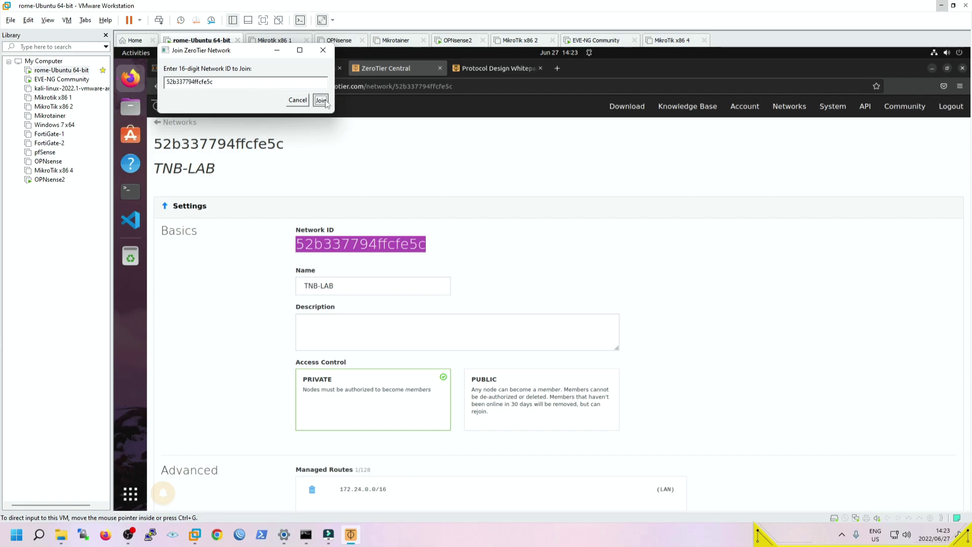
scroll(556, 180, down, 3)
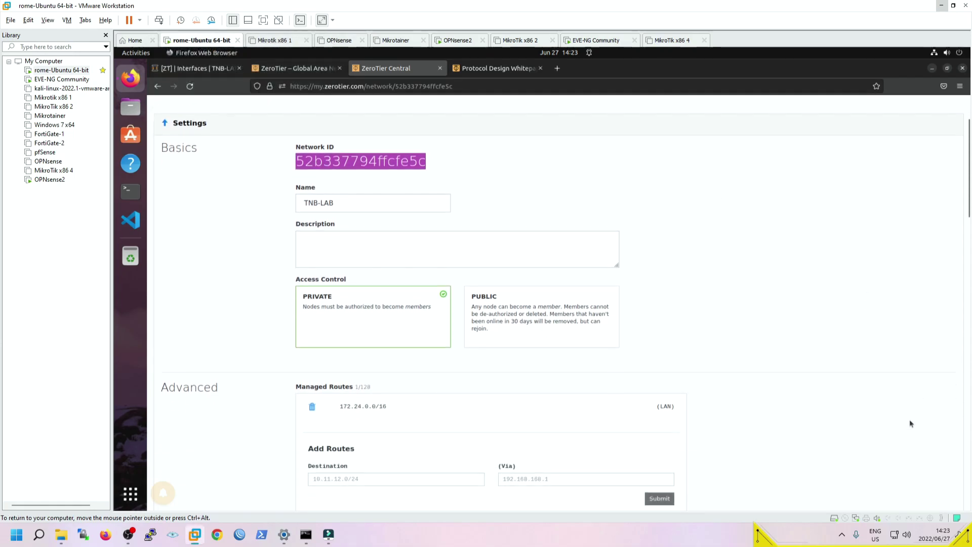
Confirm in the ZeroTier tray menu that TNB-LAB is now joined.
click(841, 534)
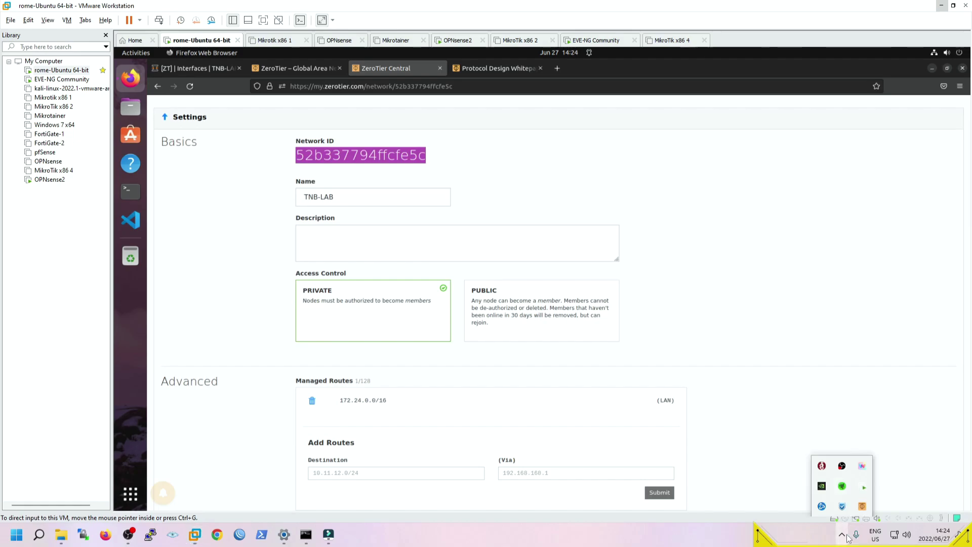
click(864, 508)
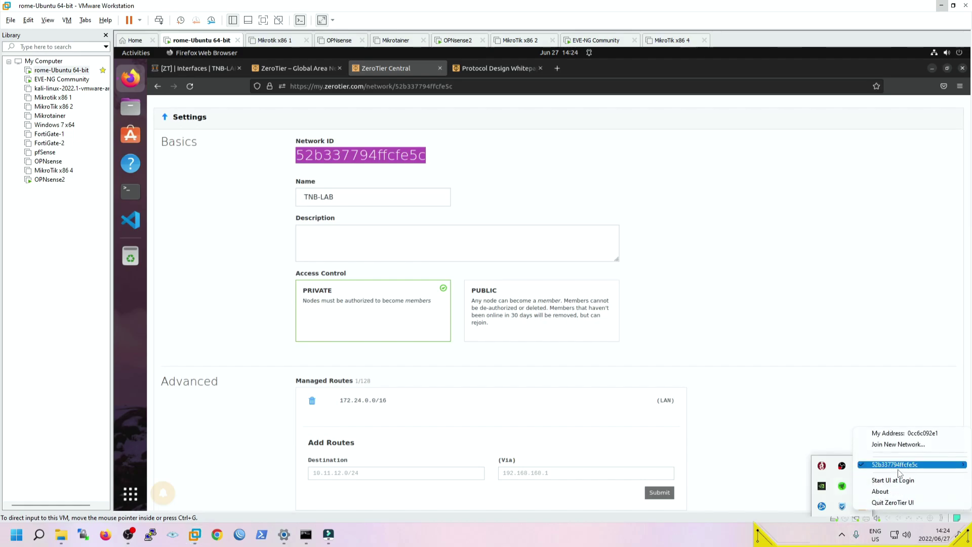
mouse_move(898, 466)
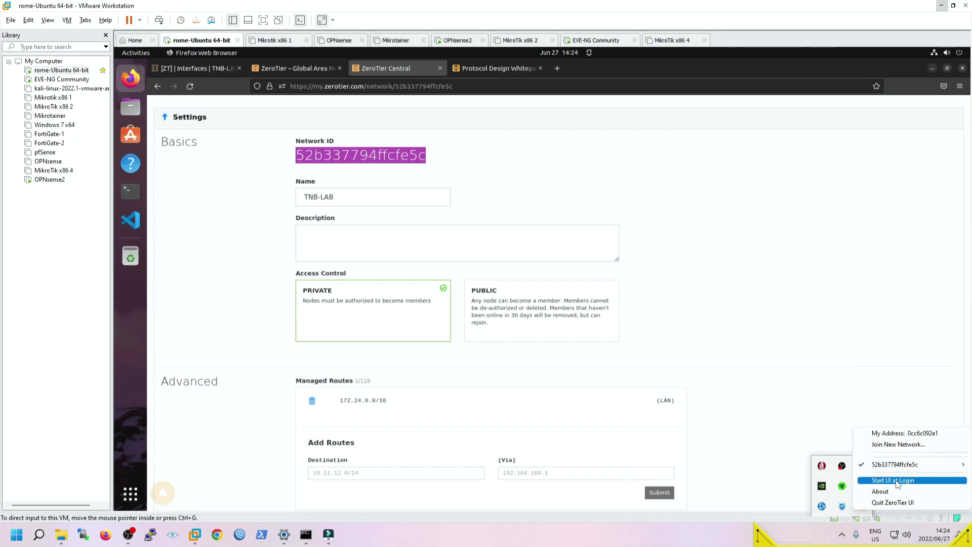
click(822, 271)
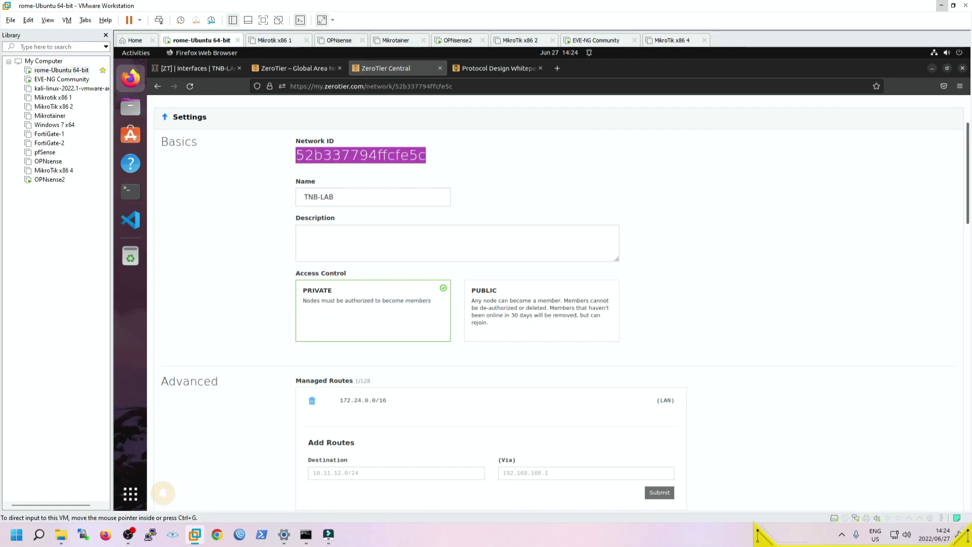
Authorize the newly joined PC member of TNB-LAB in ZeroTier Central.
click(834, 338)
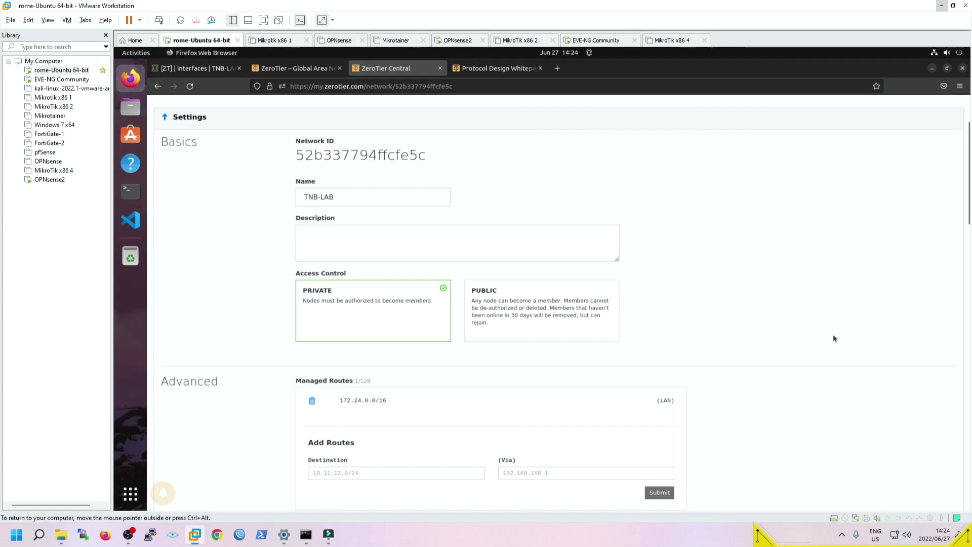
key(ctrl+alt+Return)
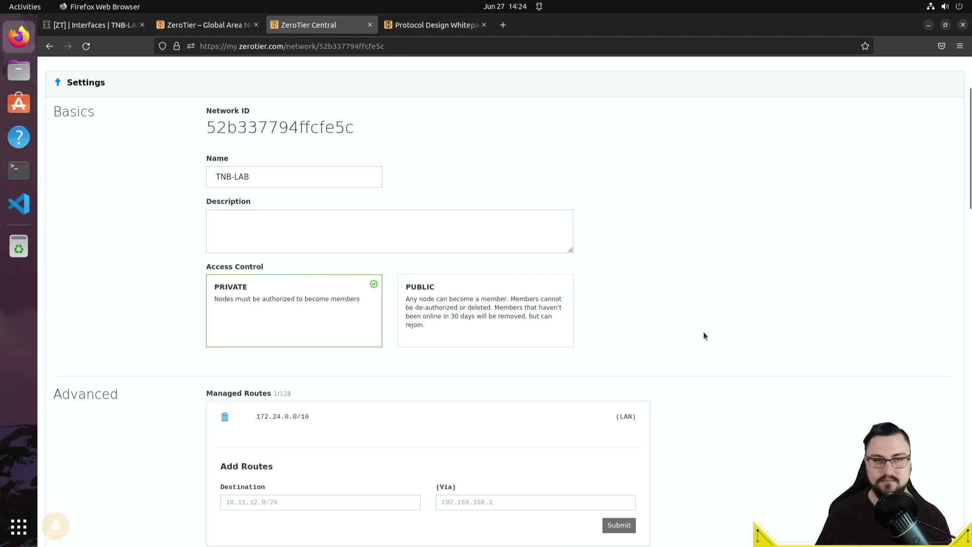
scroll(692, 313, down, 15)
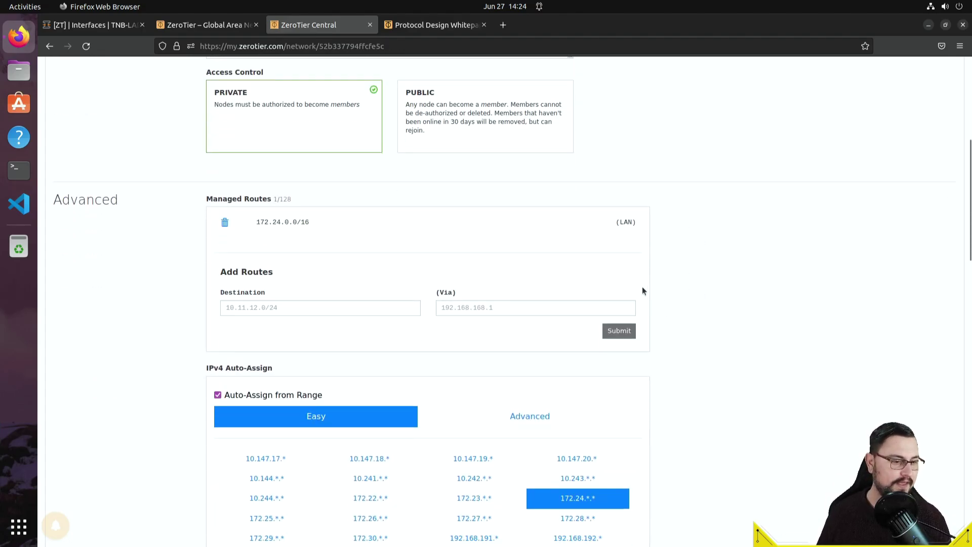
scroll(642, 268, down, 5)
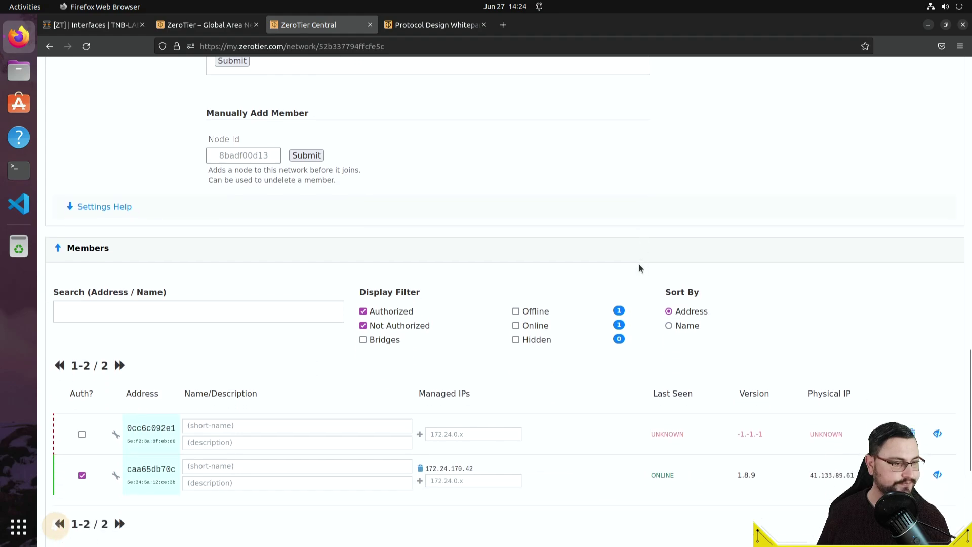
click(83, 434)
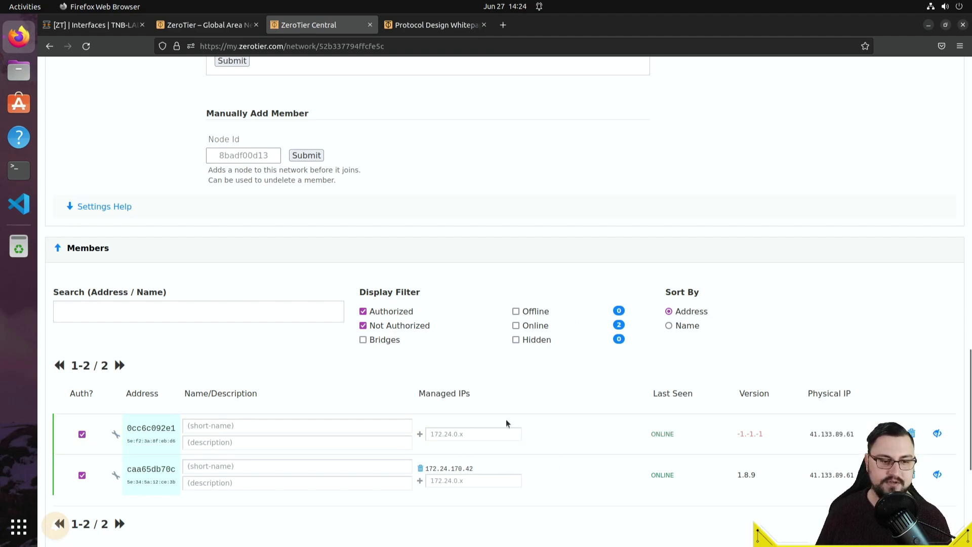
Check the firewall's managed IP 172.24.170.42 and reload the members list.
double_click(476, 466)
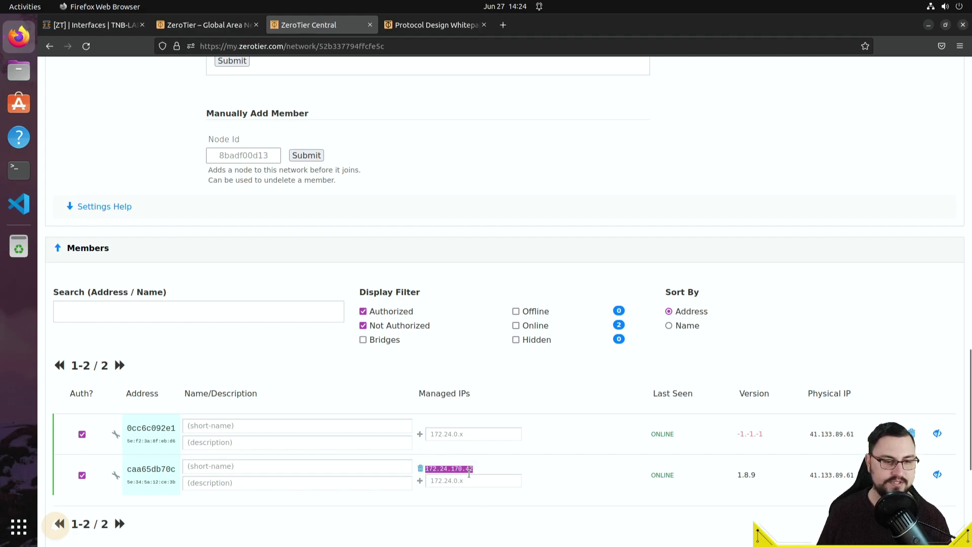
scroll(481, 431, down, 3)
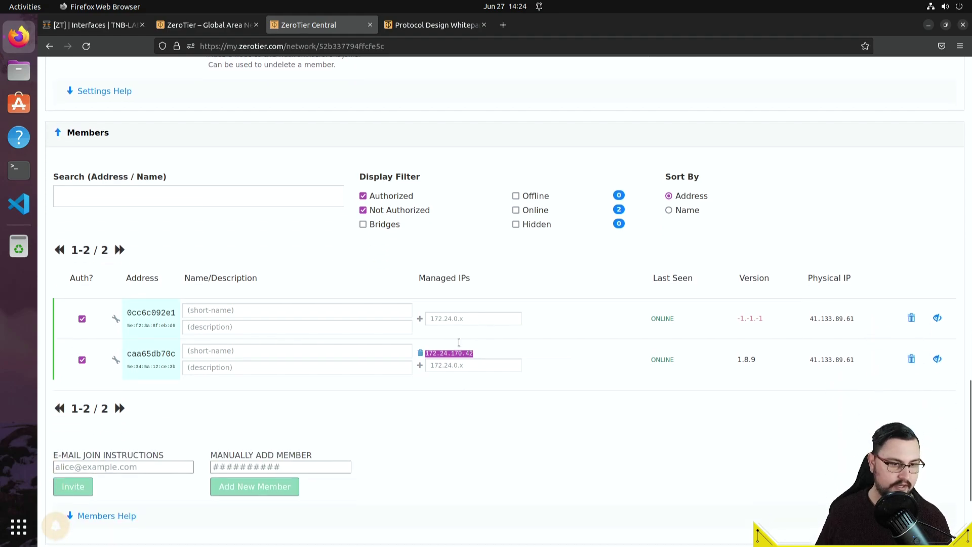
click(511, 450)
key(F5)
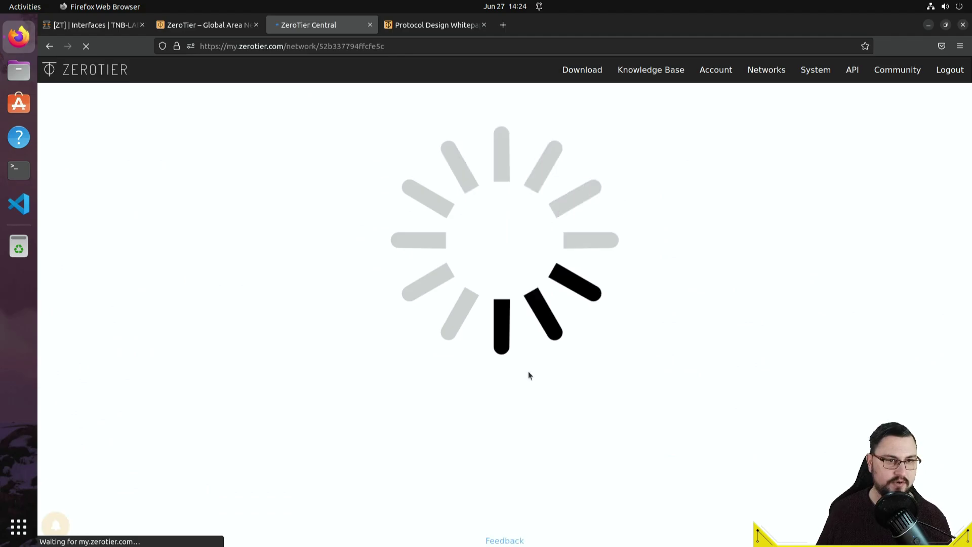
scroll(722, 280, down, 15)
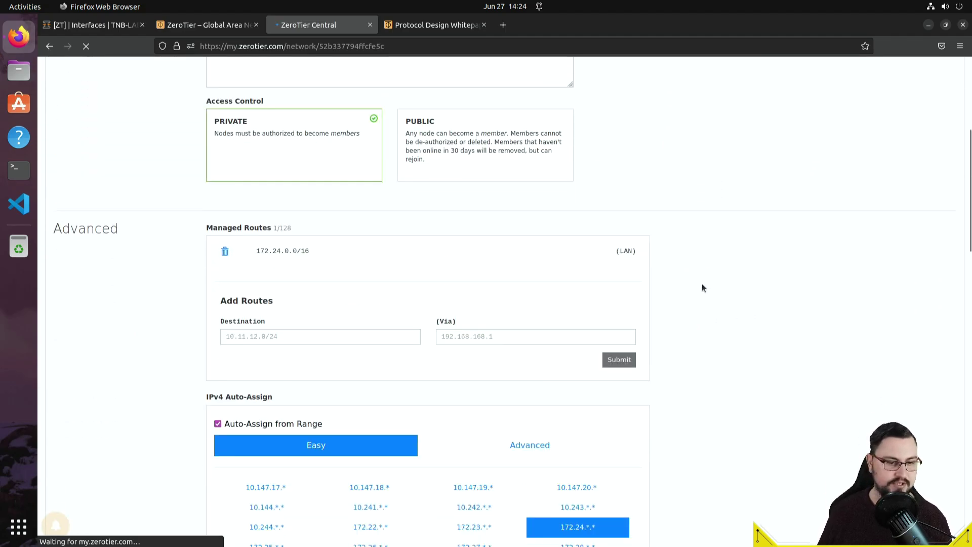
scroll(675, 289, down, 8)
scroll(486, 278, up, 2)
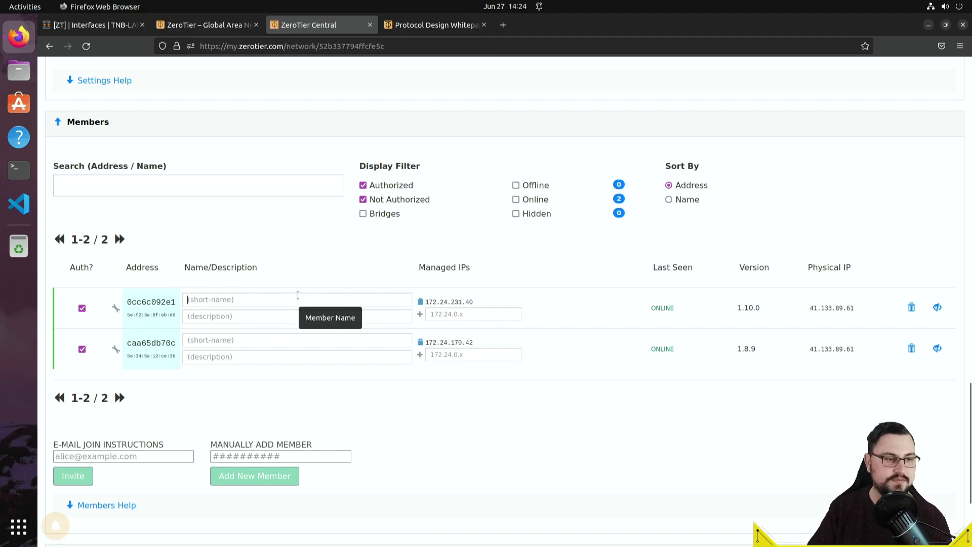
Name the two members PC and Firewall.
text(P)
key(BackSpace)
text(P)
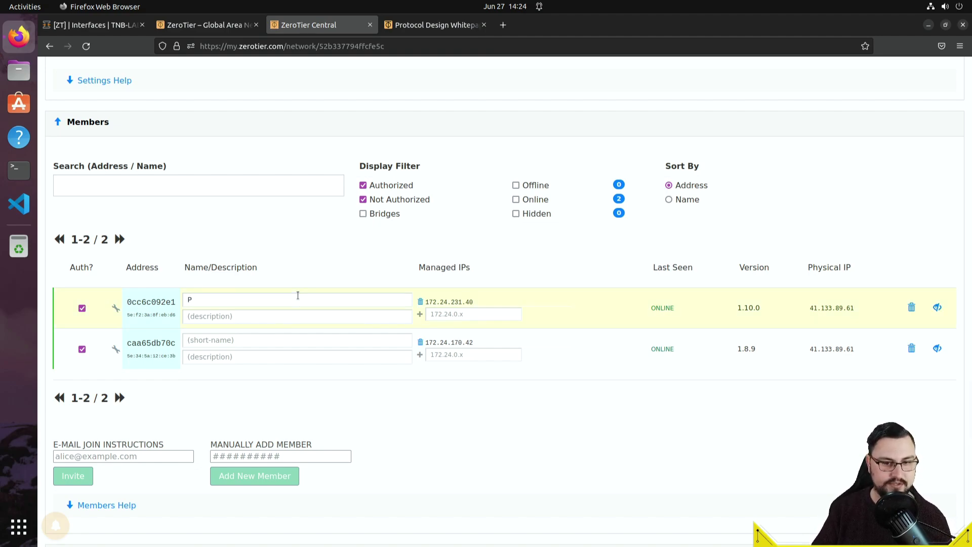
text(C)
key(Tab)
key(Tab)
key(Tab)
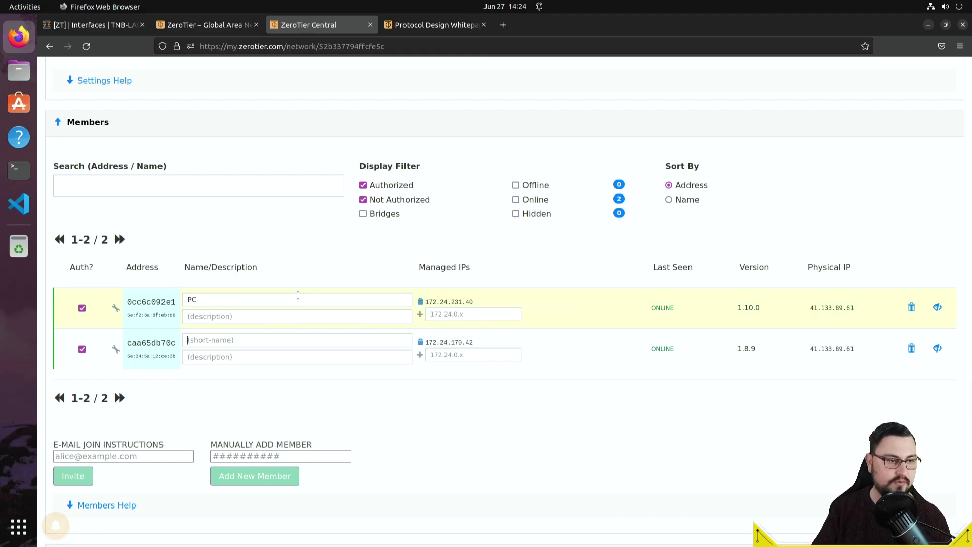
text(Firewall)
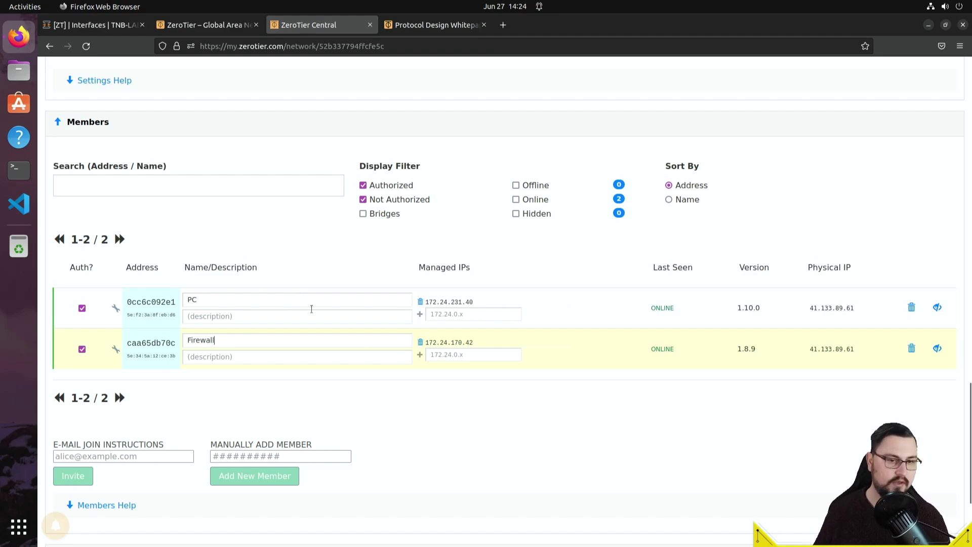
triple_click(518, 446)
scroll(618, 443, up, 2)
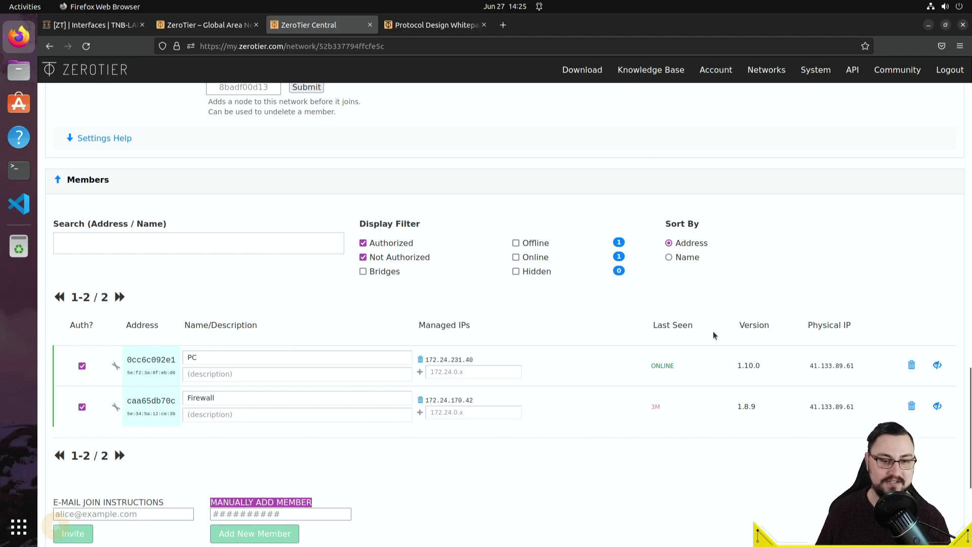
click(758, 290)
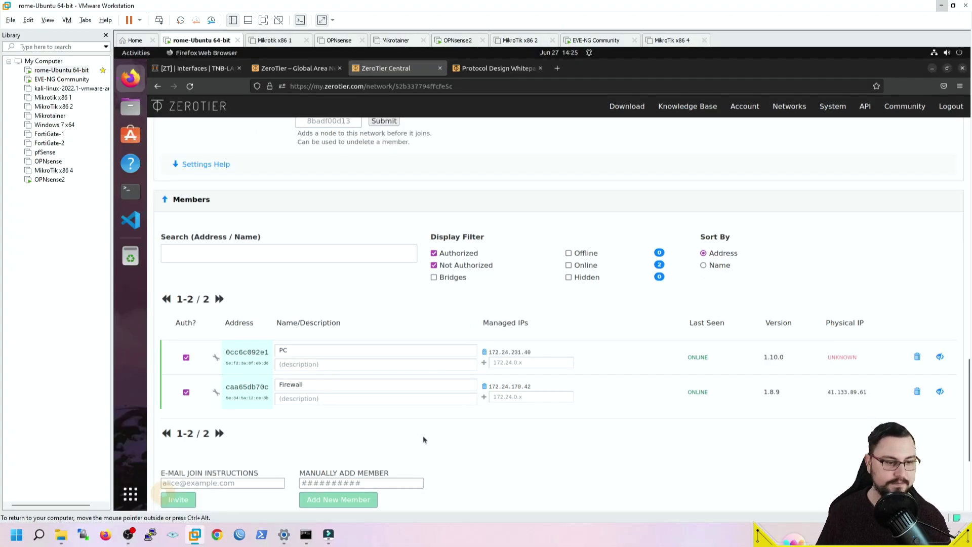
Stop the old ping and start a continuous ping 172.24.170.42 -t.
click(306, 534)
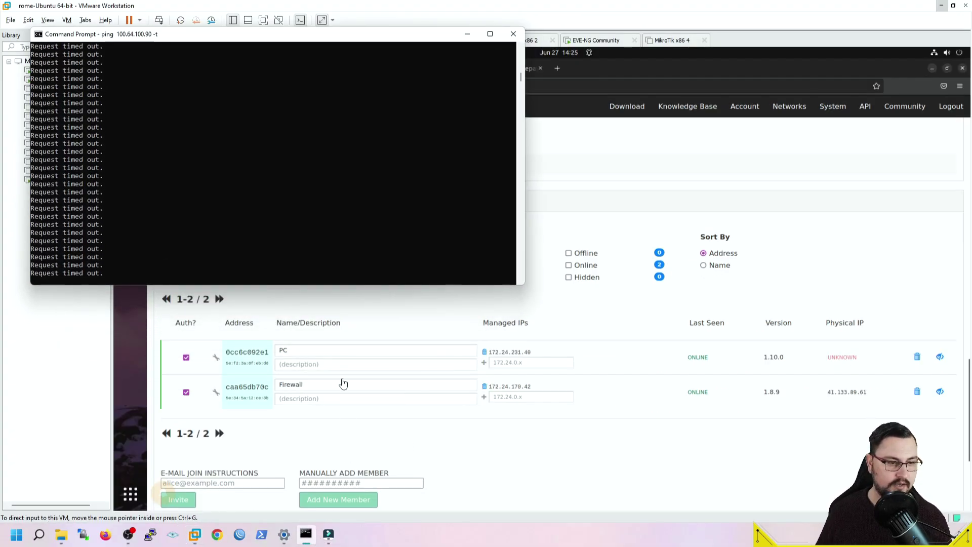
key(ctrl+c)
key(Return)
key(Return)
key(Return)
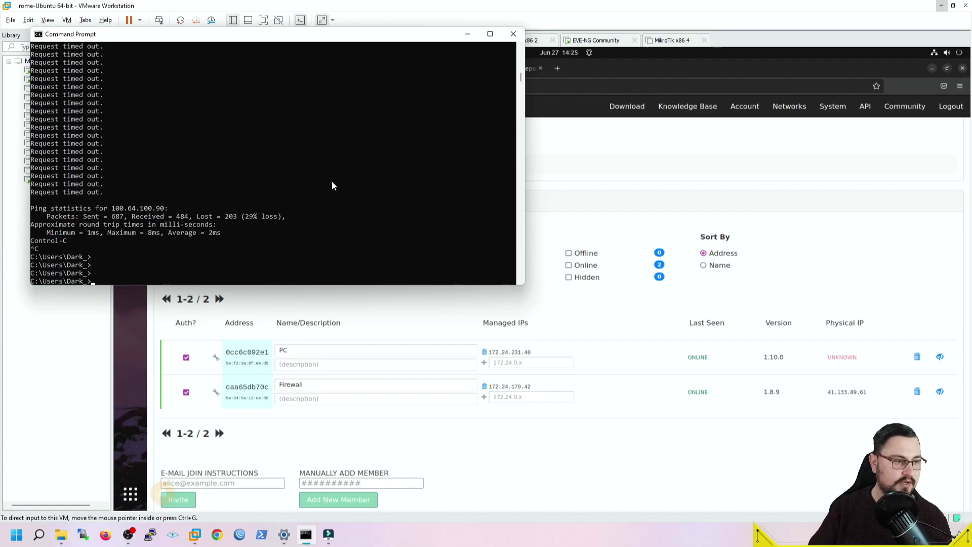
text(ping)
key(ctrl+v)
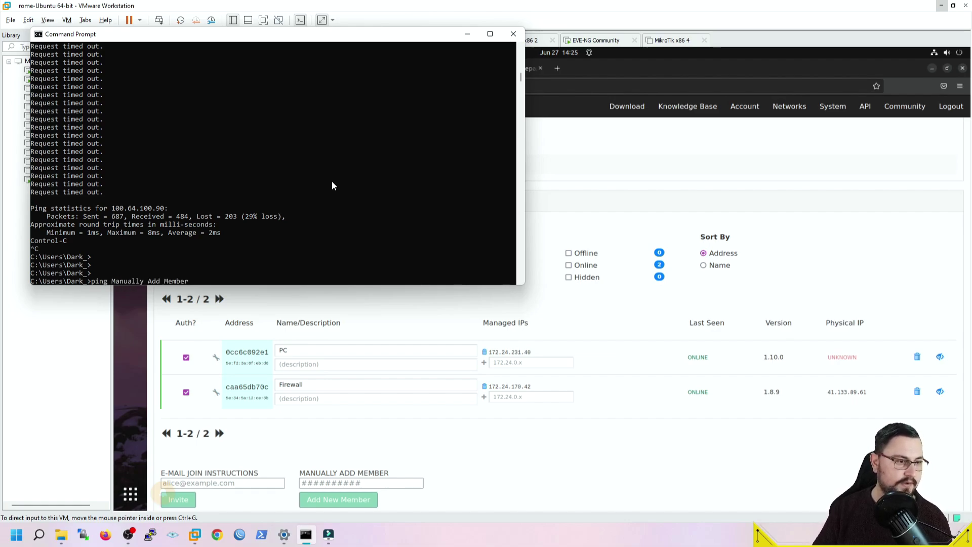
key(BackSpace)
key(BackSpace)
key(BackSpace)
key(BackSpace)
key(BackSpace)
key(BackSpace)
key(BackSpace)
key(BackSpace)
key(BackSpace)
key(BackSpace)
key(BackSpace)
key(BackSpace)
key(BackSpace)
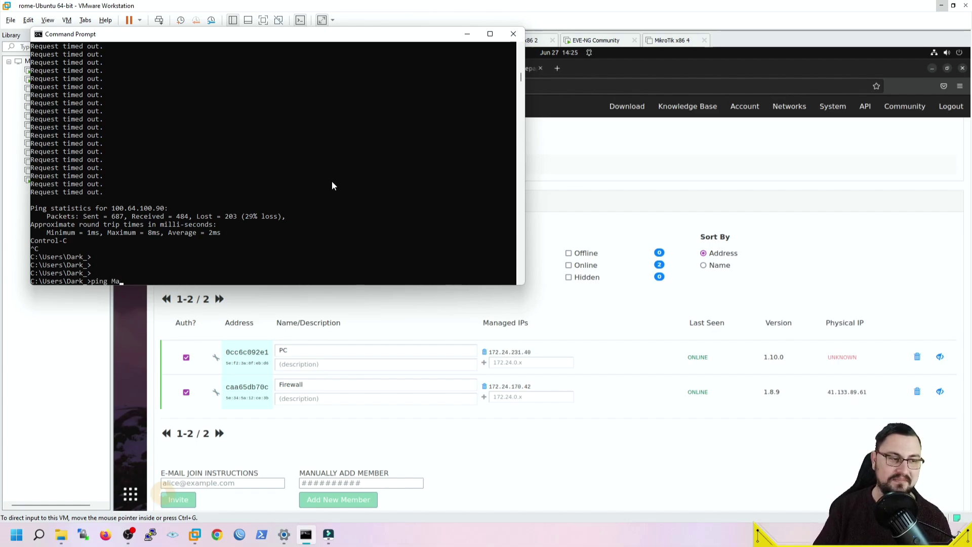
key(BackSpace)
key(BackSpace)
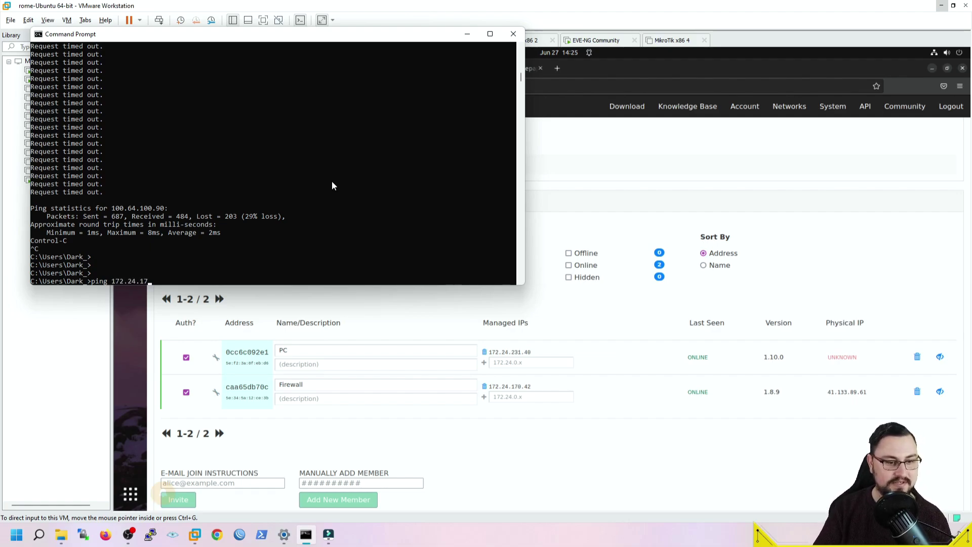
text(172.24.170.42 -t)
key(Return)
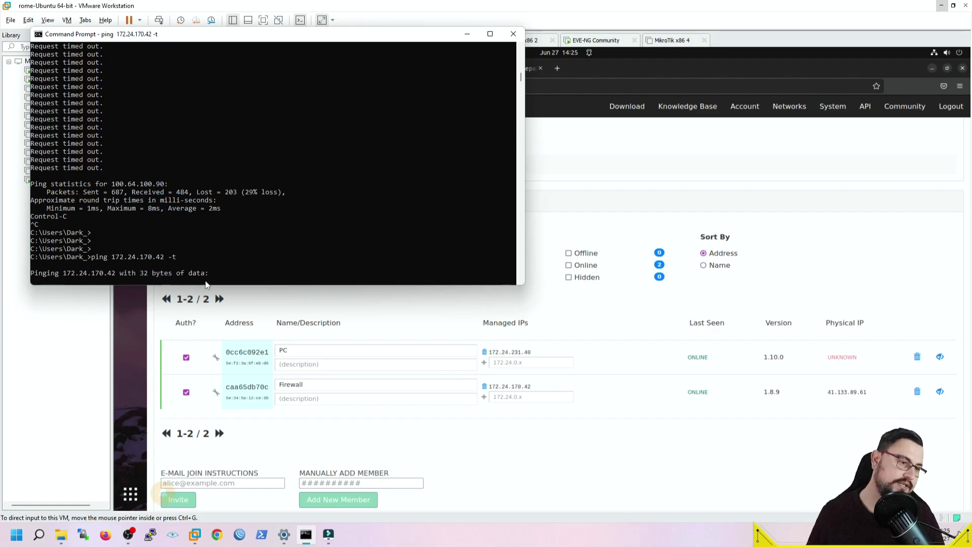
Return to the full-screen VM and bring up the OPNsense ZT interface page.
click(511, 425)
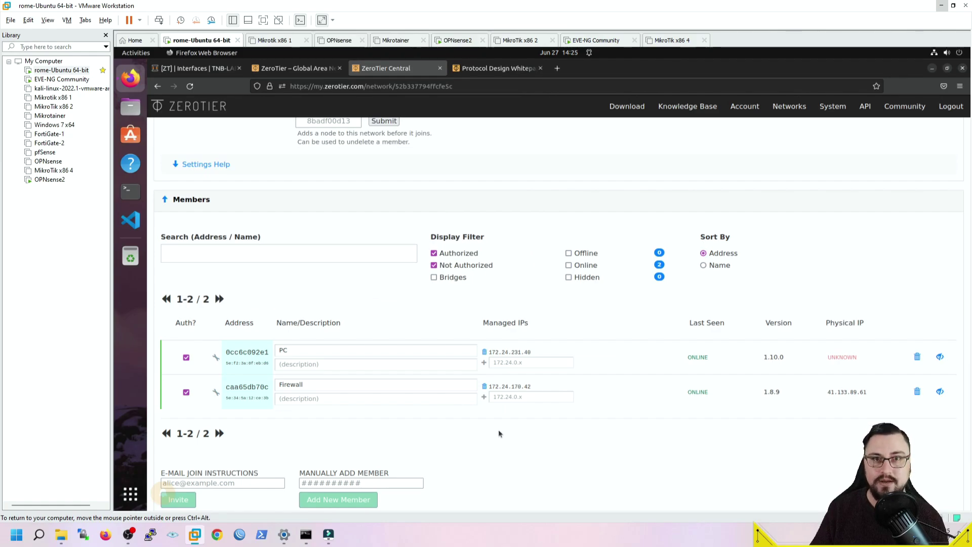
key(ctrl+alt+Return)
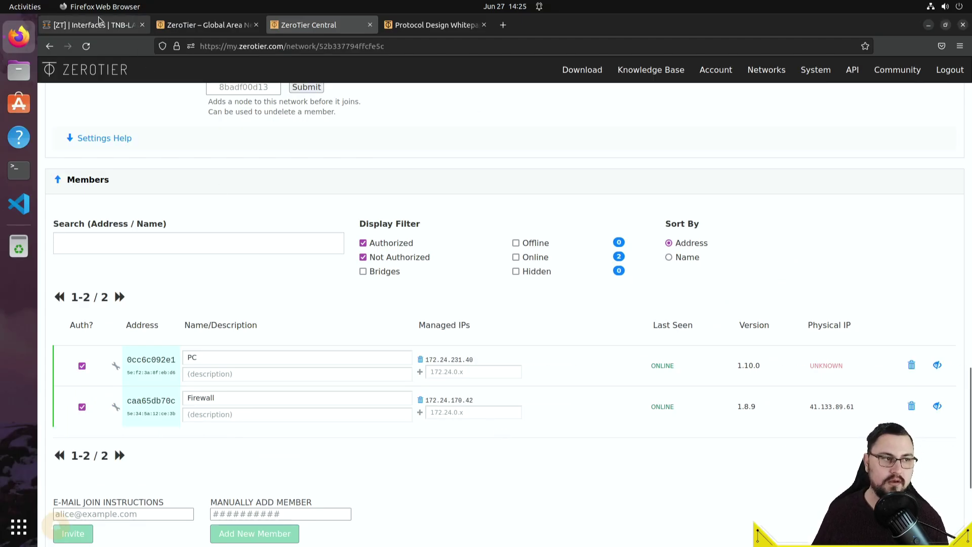
click(97, 24)
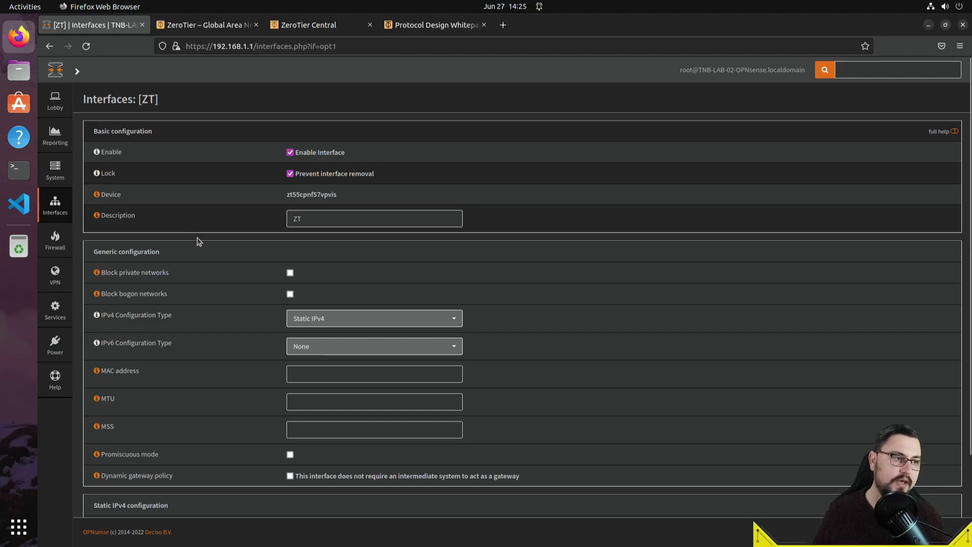
mouse_move(55, 241)
mouse_move(91, 279)
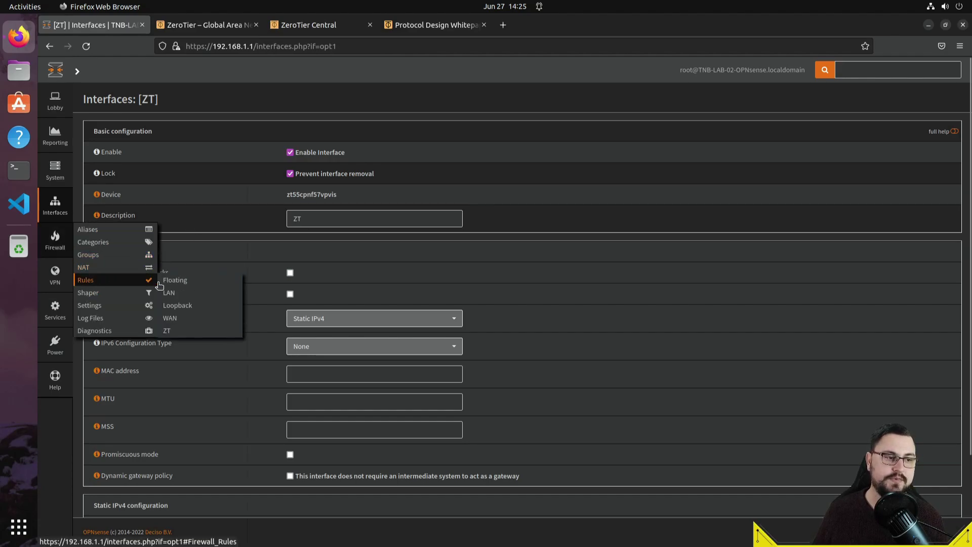
Start a new firewall rule on the ZT interface with the Pass action.
click(167, 331)
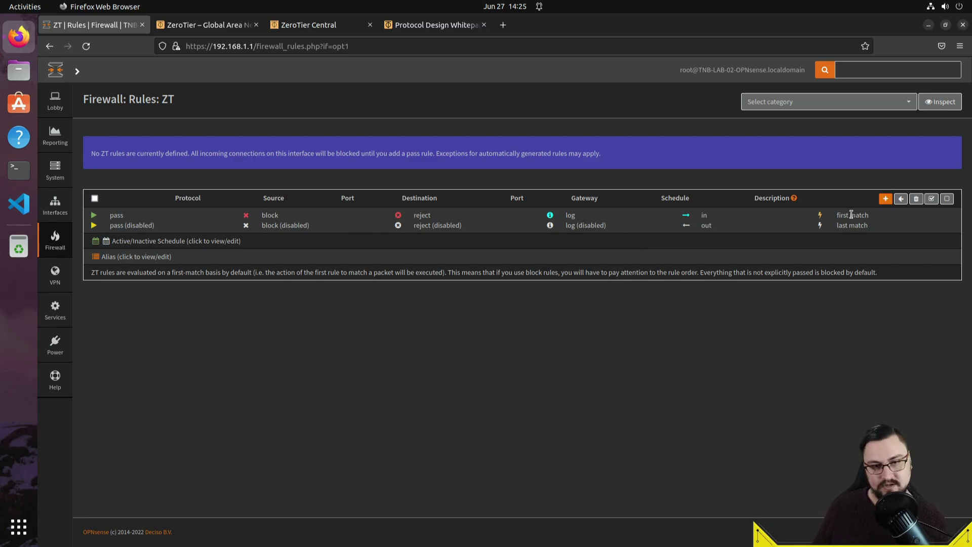
click(886, 198)
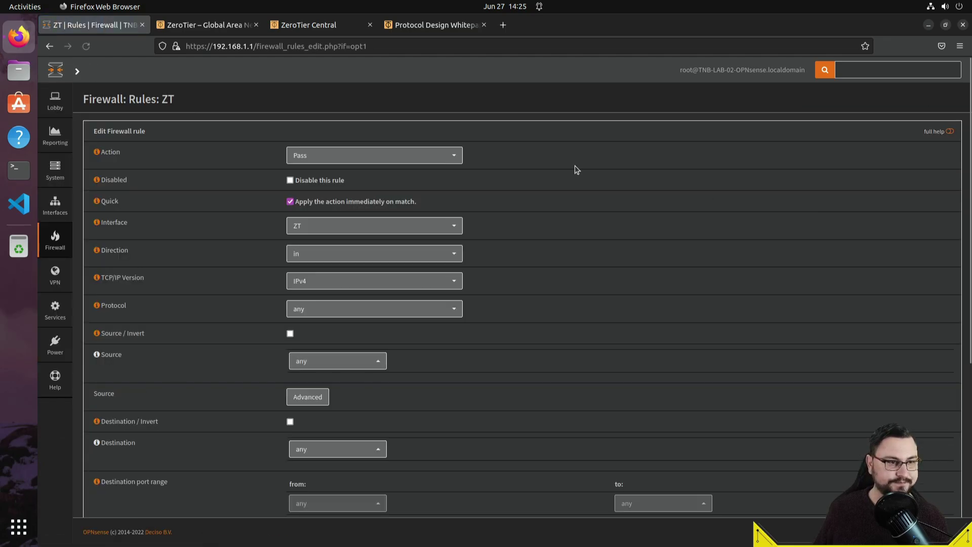
click(459, 156)
click(498, 158)
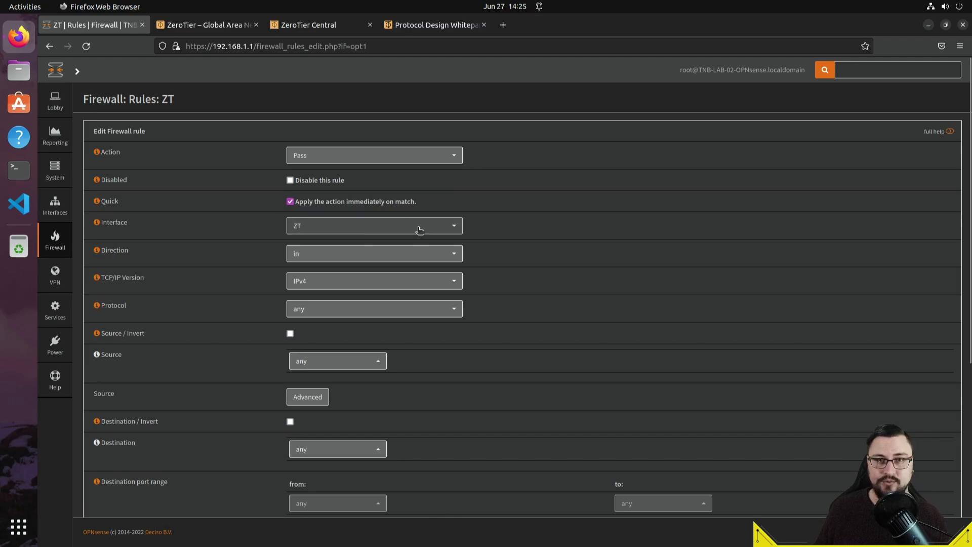
scroll(439, 268, down, 2)
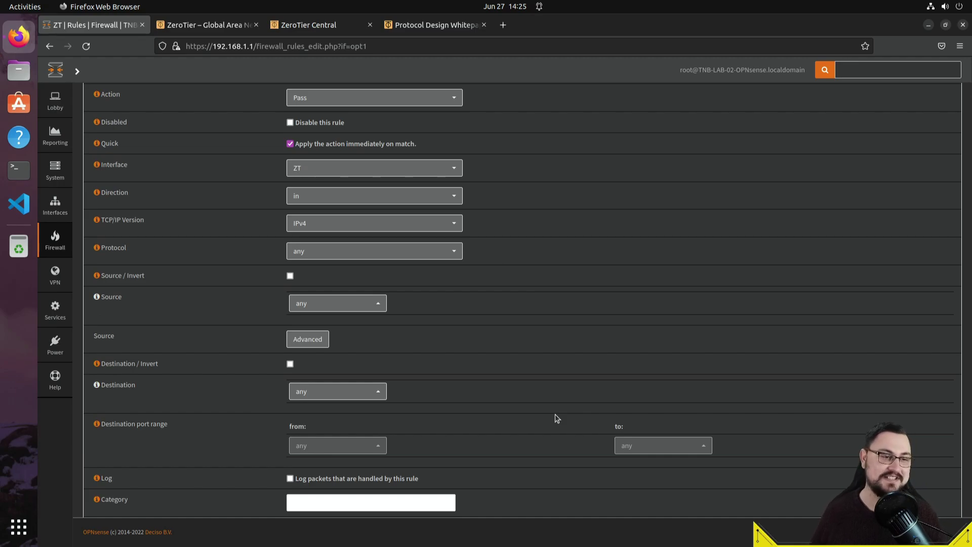
scroll(571, 338, up, 2)
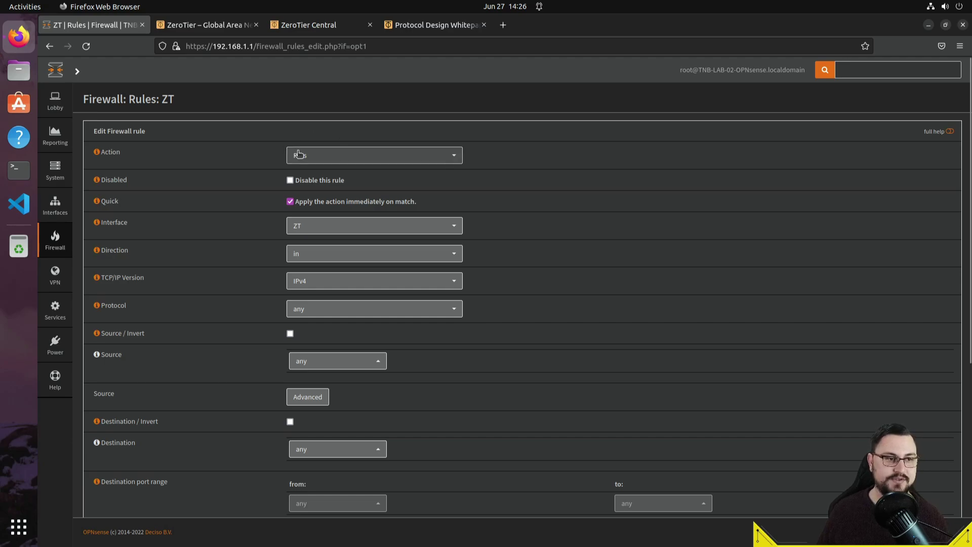
click(382, 156)
click(394, 157)
Enable Log packets on the rule, save it and apply the changes.
scroll(345, 208, down, 2)
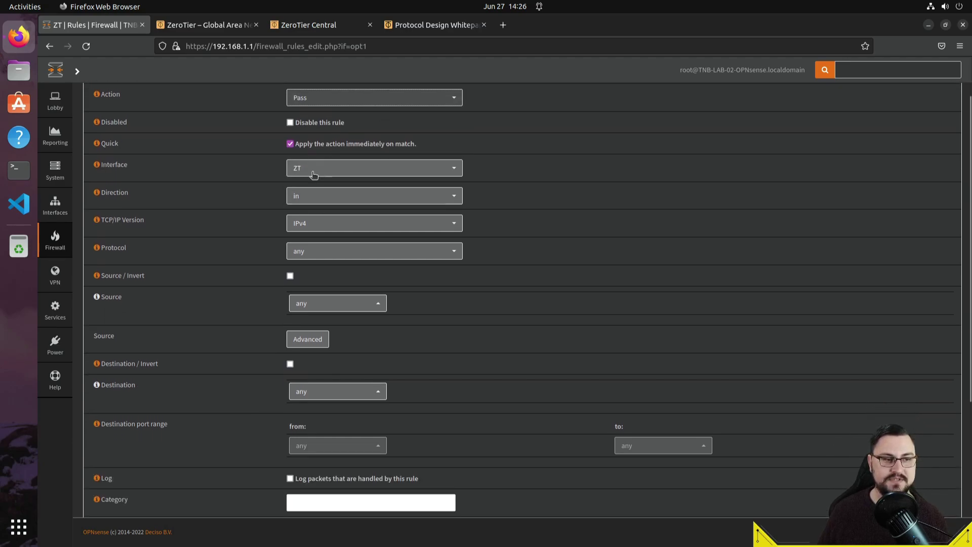
scroll(324, 195, down, 2)
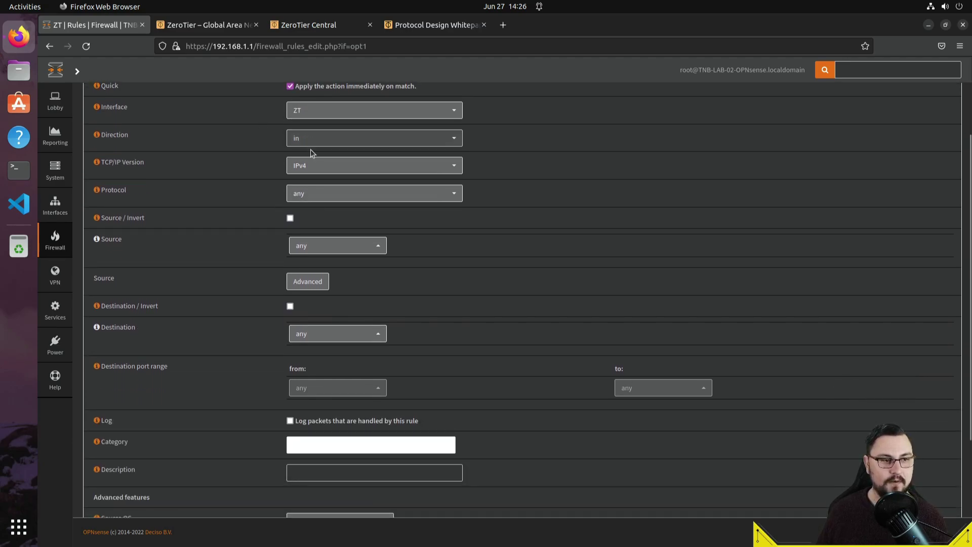
scroll(354, 228, down, 2)
scroll(370, 243, down, 3)
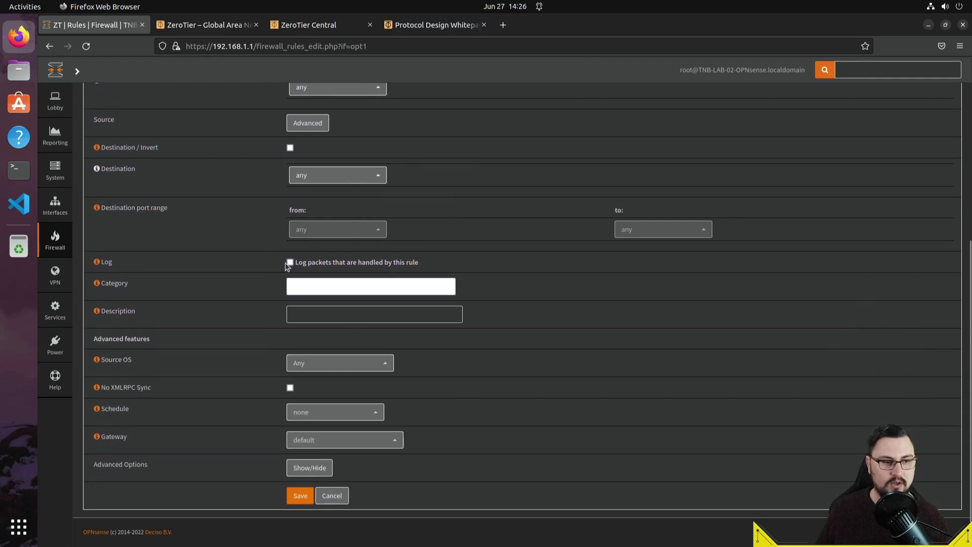
click(290, 263)
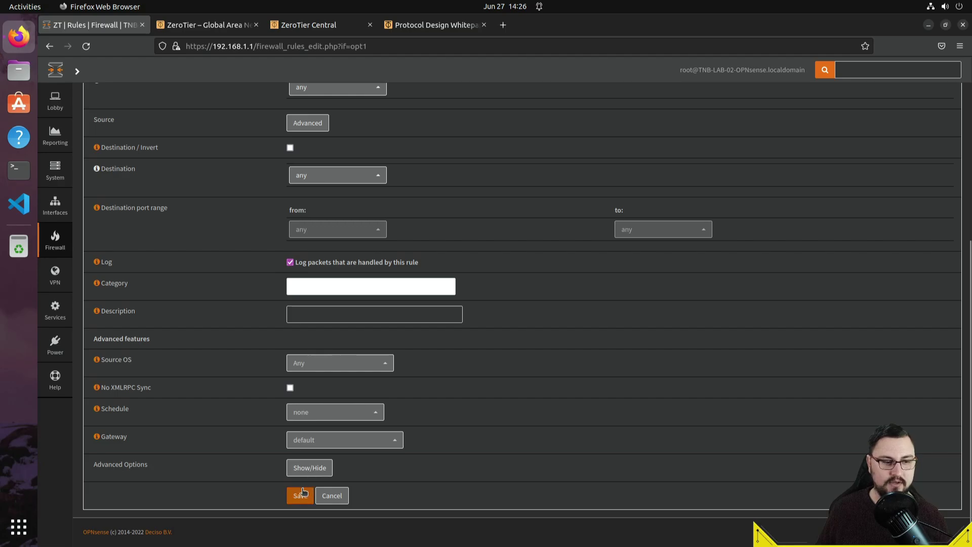
click(302, 495)
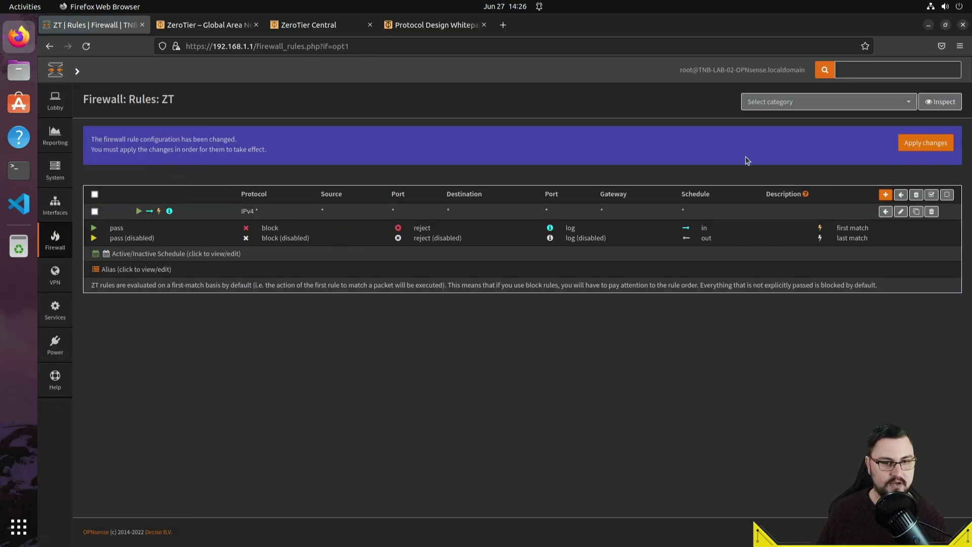
click(925, 143)
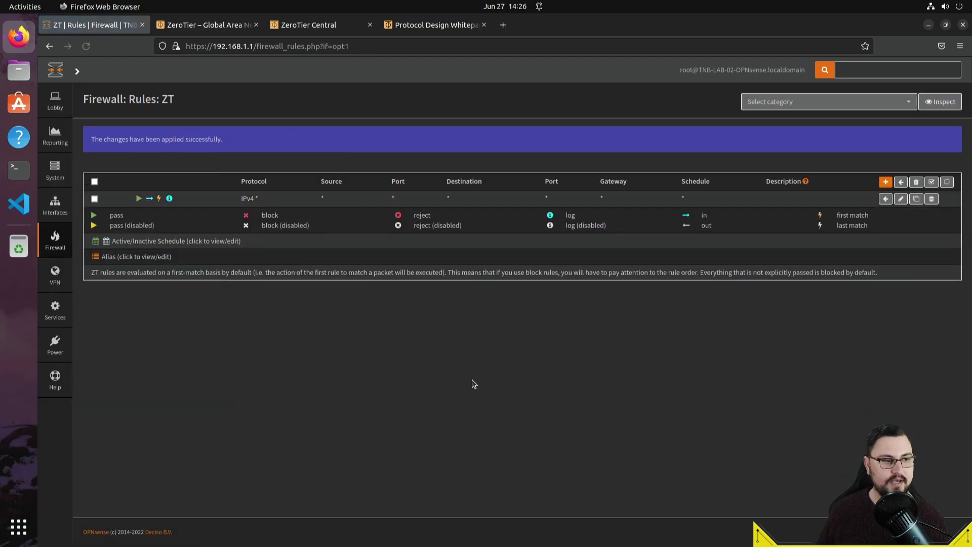
drag(243, 198, 519, 208)
click(596, 344)
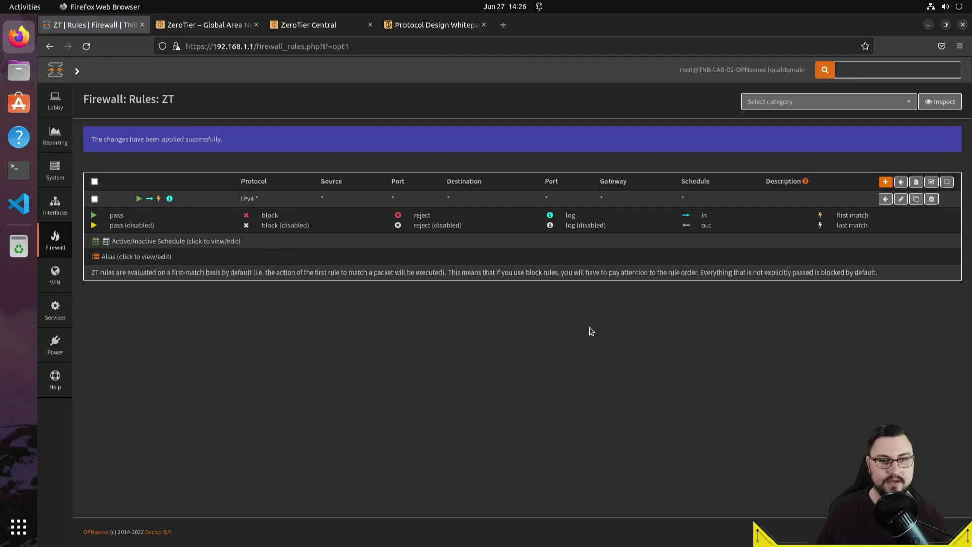
key(ctrl+alt+Return)
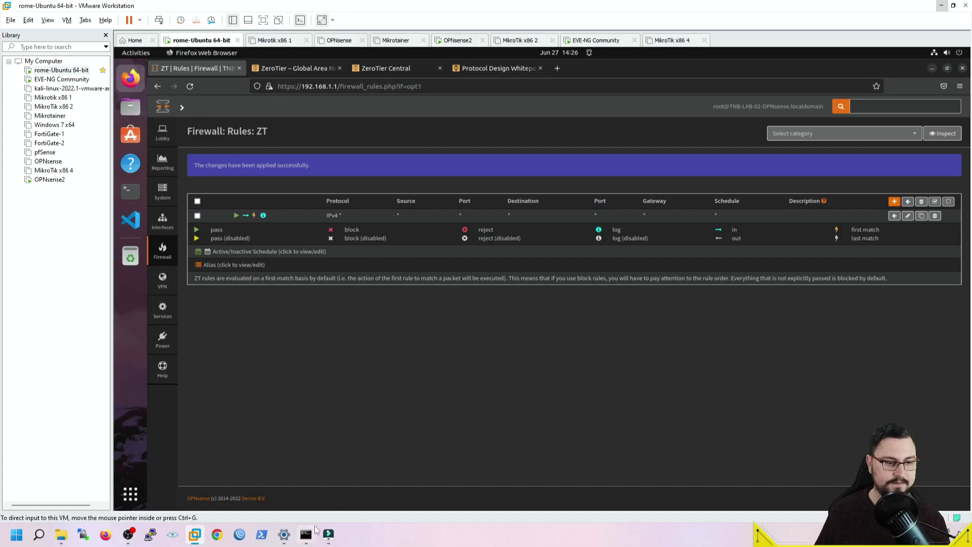
Check that the ping console now shows replies from 172.24.170.42.
click(307, 534)
drag(241, 269, 135, 233)
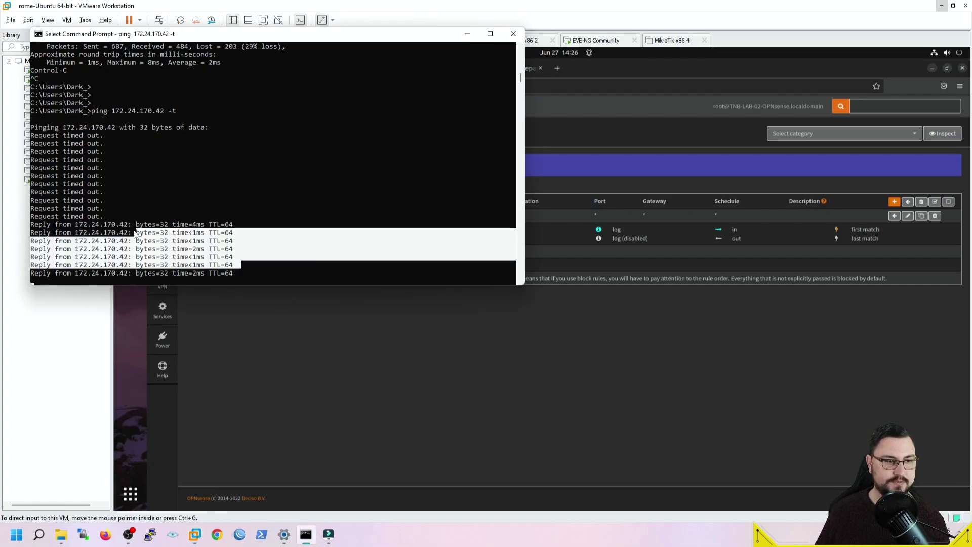
click(134, 233)
click(266, 265)
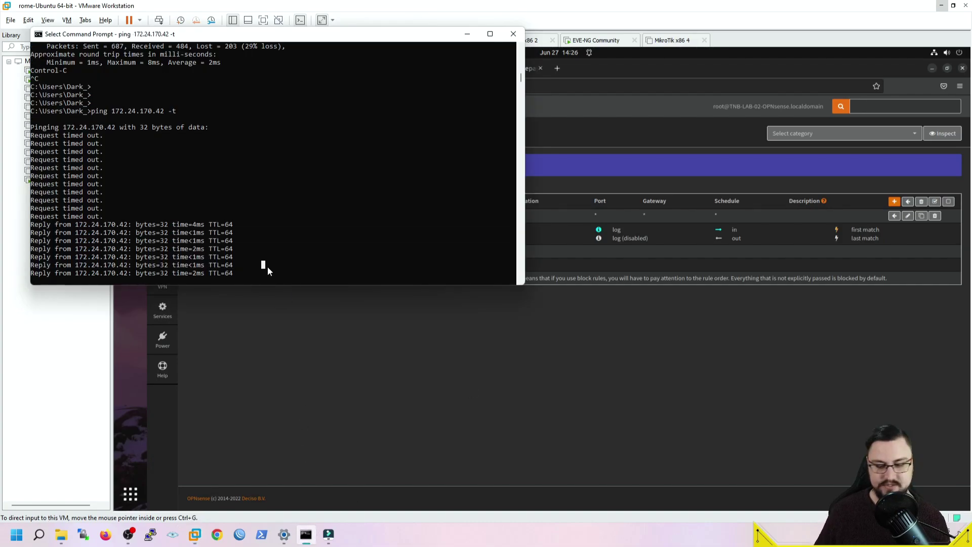
right_click(267, 267)
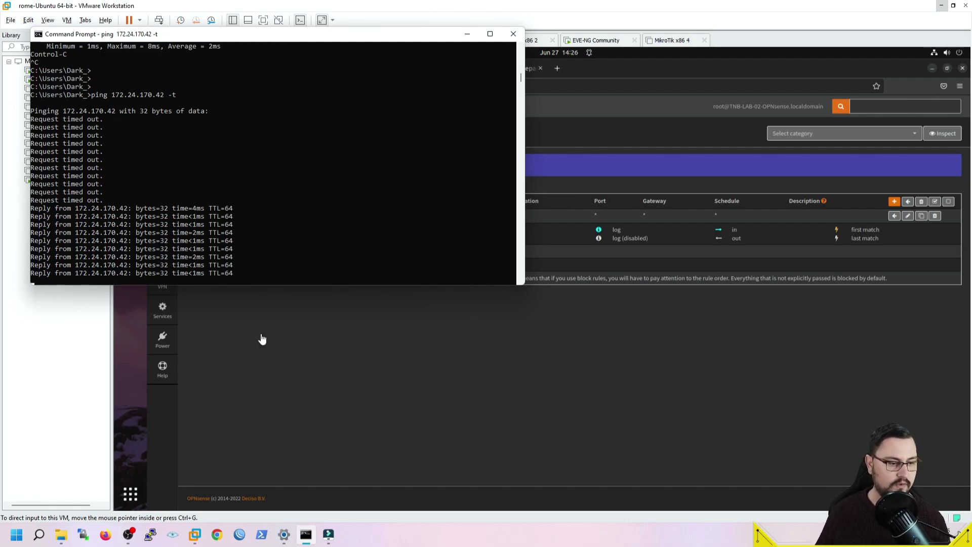
click(216, 536)
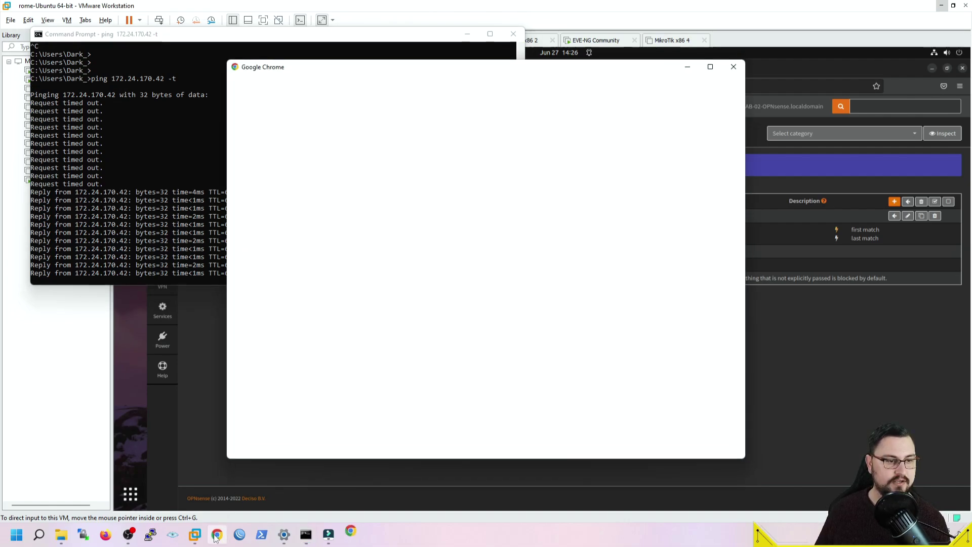
click(483, 297)
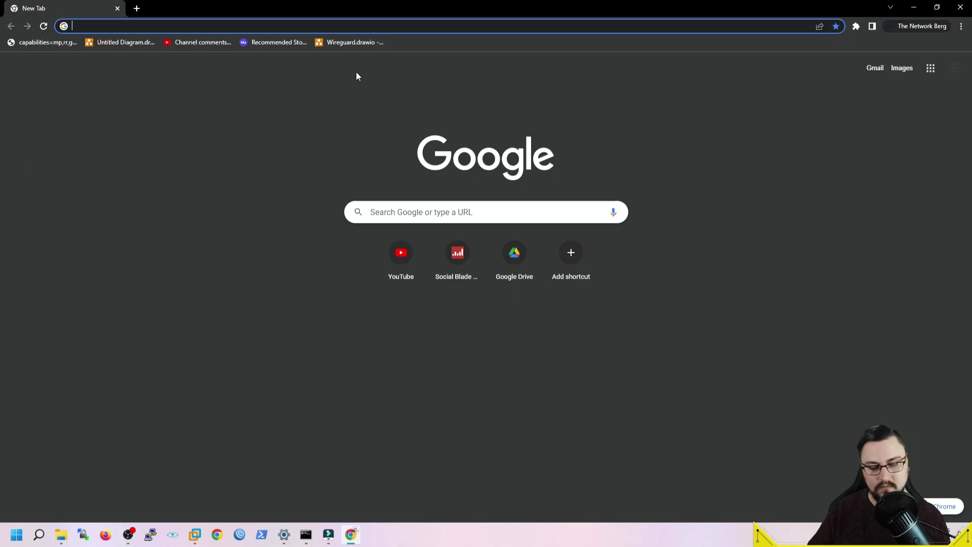
text(19)
key(BackSpace)
key(BackSpace)
text(1)
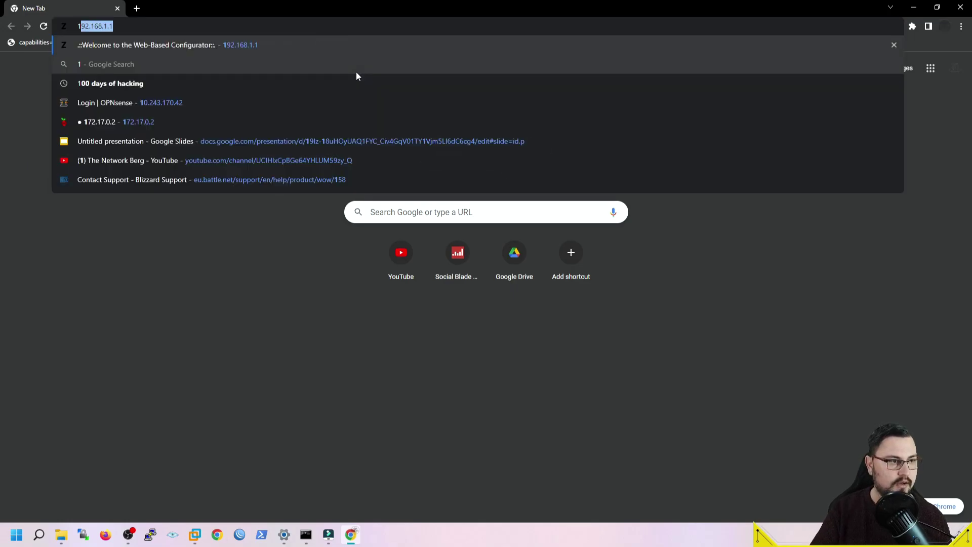
key(BackSpace)
key(BackSpace)
text(172.1)
key(BackSpace)
key(BackSpace)
text(24.)
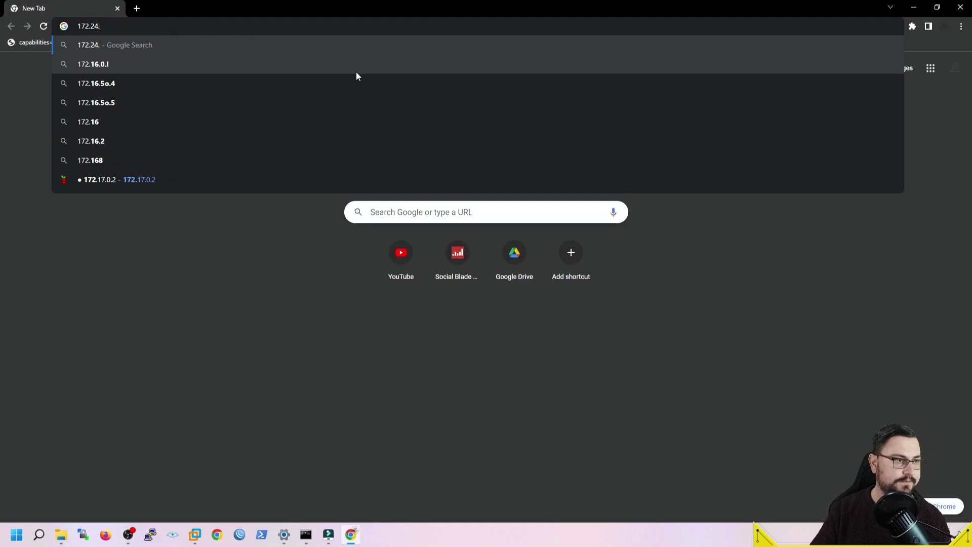
key(alt+Tab)
key(alt+Tab)
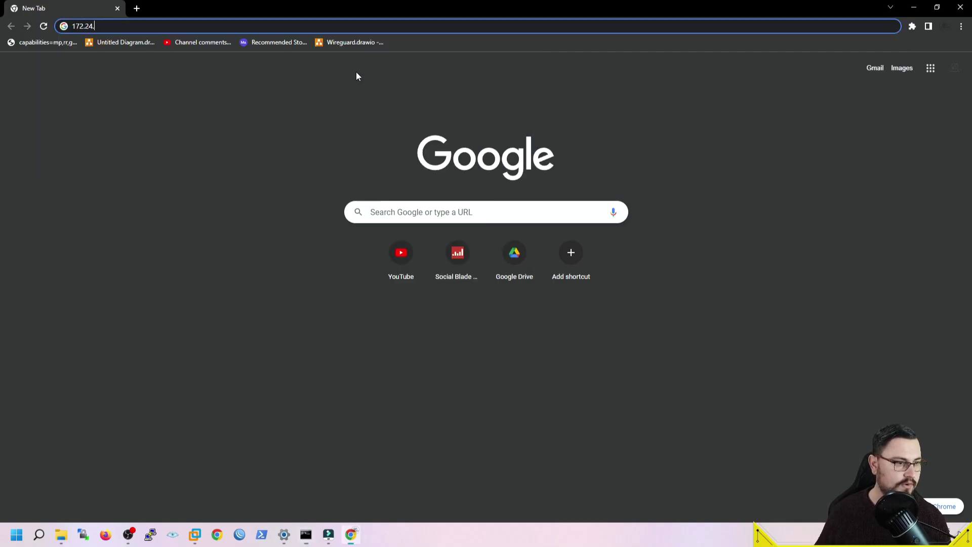
text(.1709)
key(BackSpace)
text(.42)
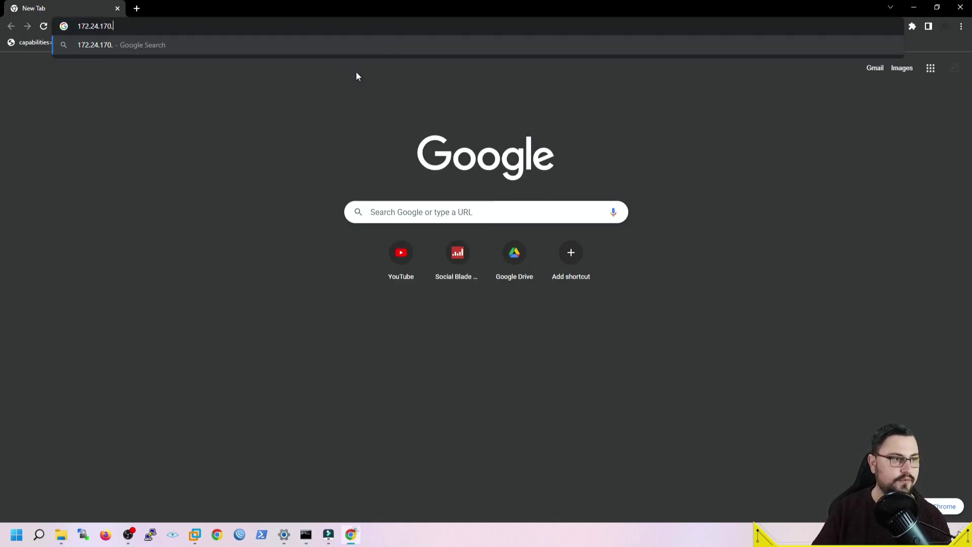
text(ttps://)
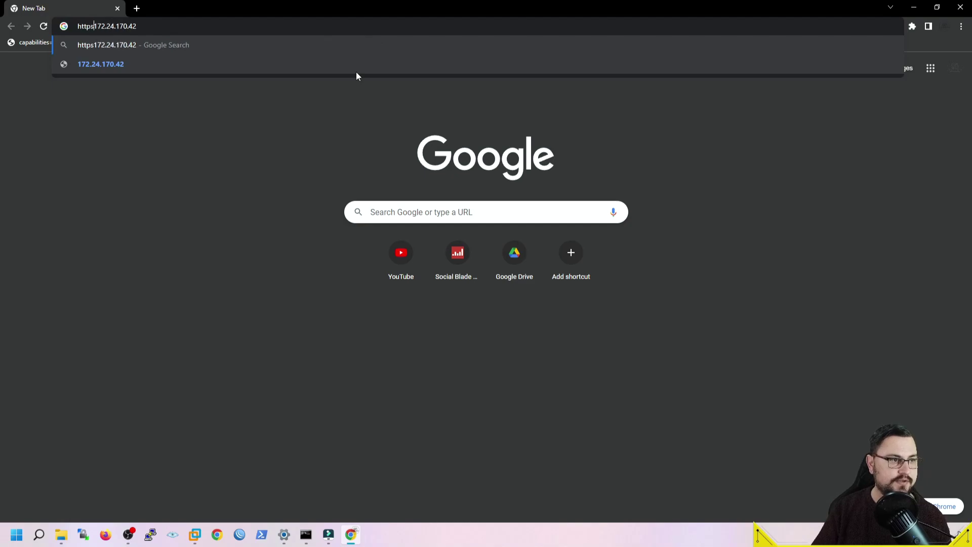
key(Return)
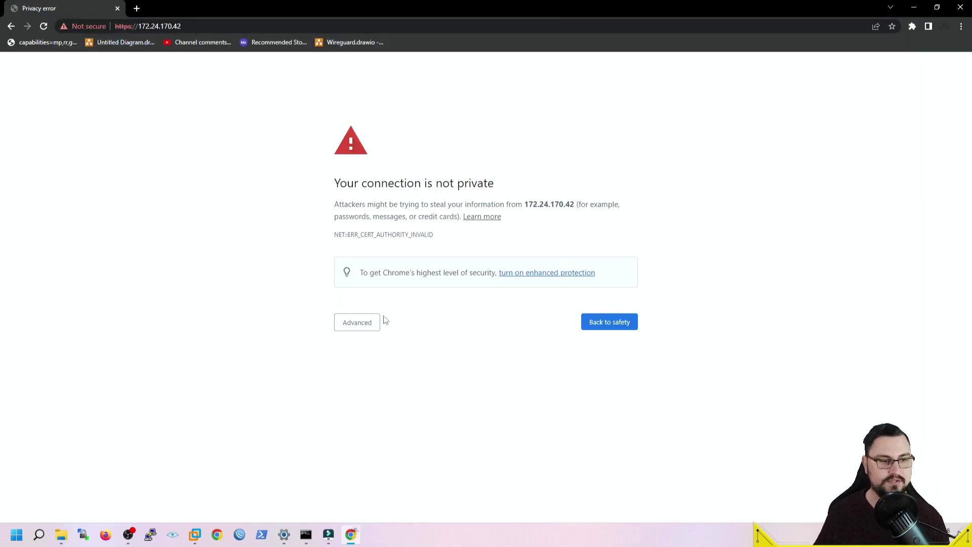
Bypass the certificate warning, log into OPNsense with the admin password, then close Chrome.
click(359, 327)
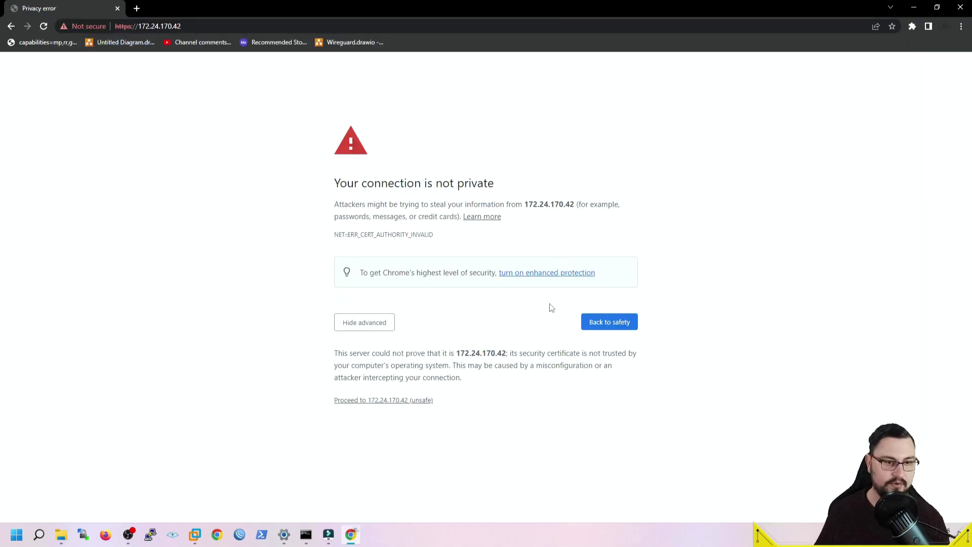
click(405, 401)
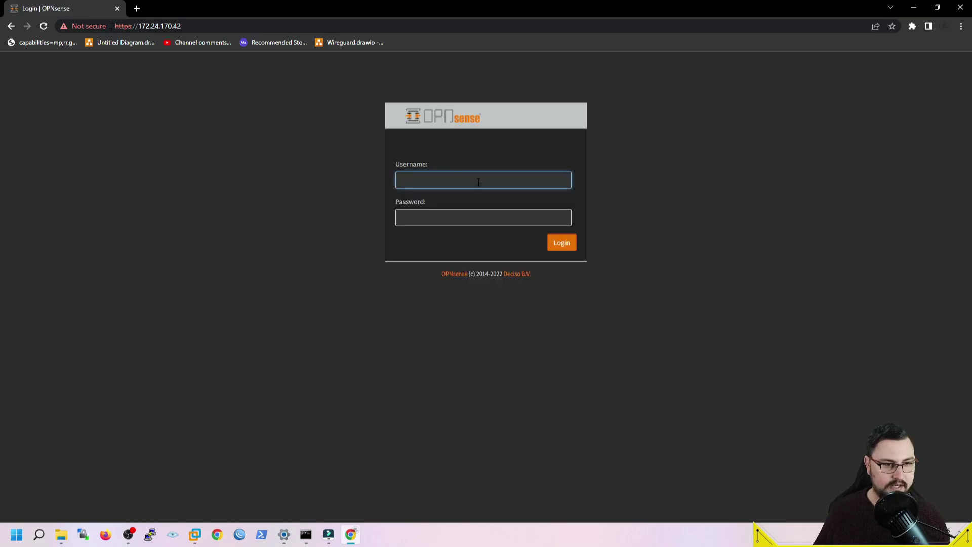
key(Tab)
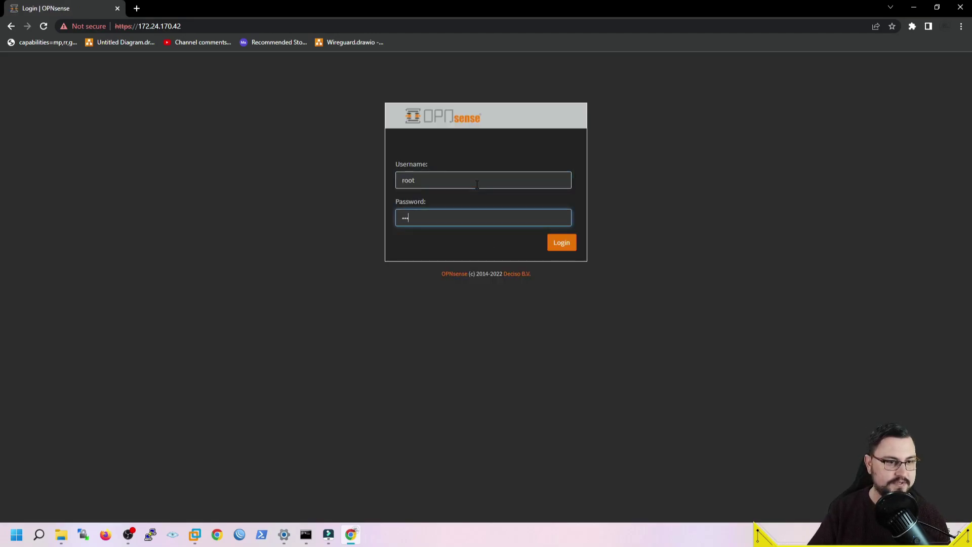
key(Return)
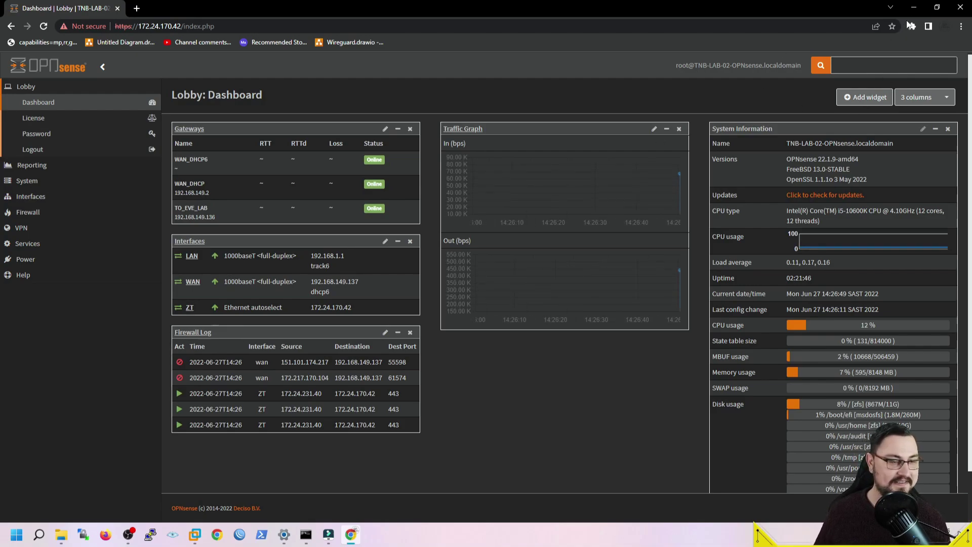
click(960, 7)
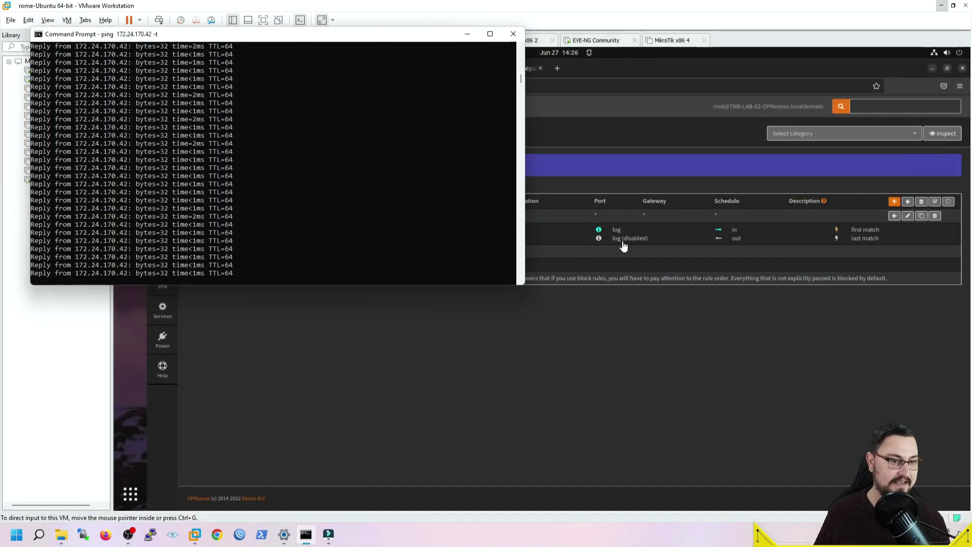
Return to the full-screen VM and open Firewall > Log Files > Live View.
click(433, 222)
click(457, 361)
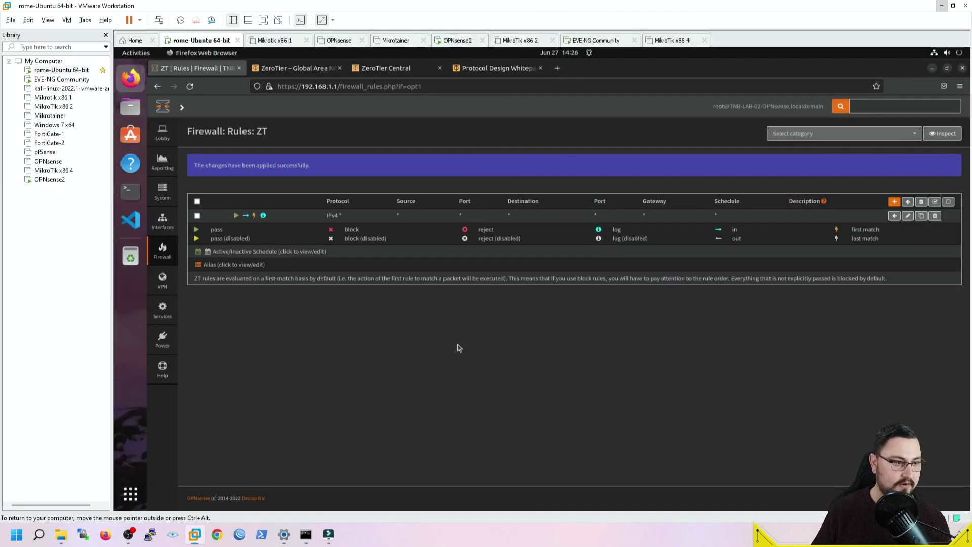
key(ctrl+alt+Return)
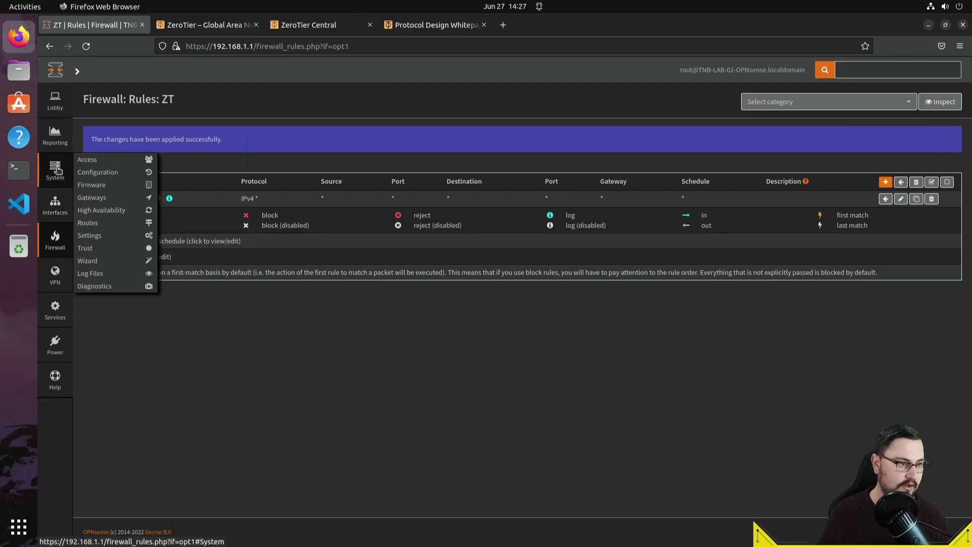
mouse_move(55, 238)
mouse_move(96, 317)
click(205, 316)
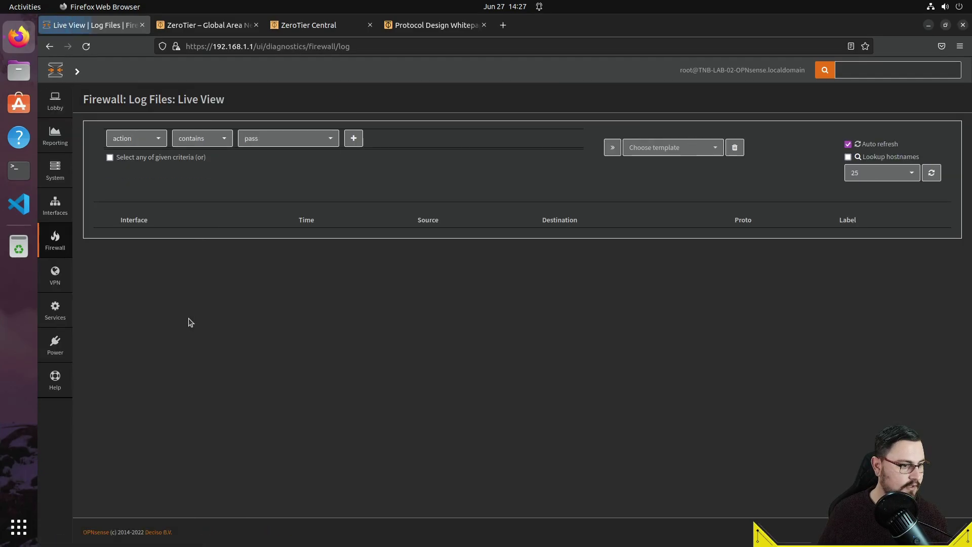
scroll(484, 286, down, 1)
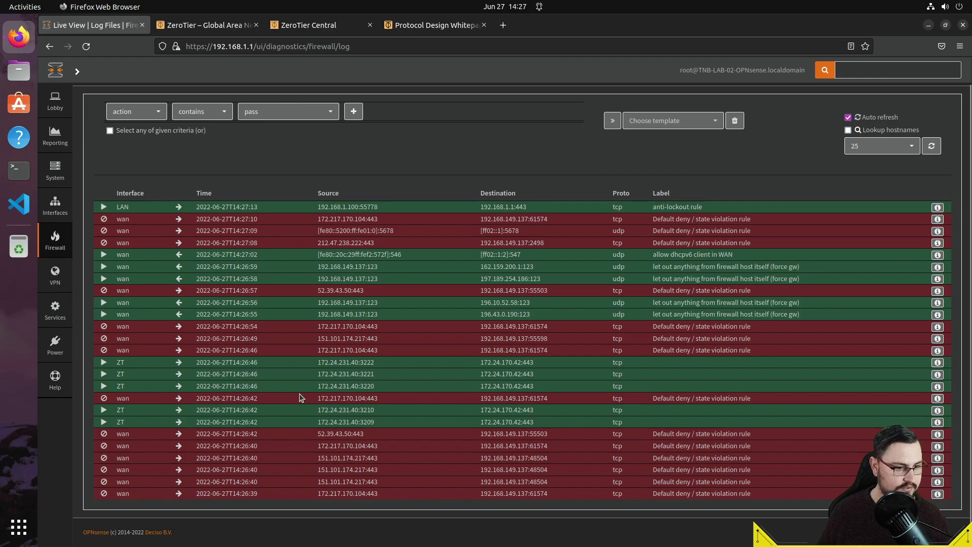
Spot the PC's source 172.24.231.40 in the log, disable Auto refresh and reload once.
drag(318, 386, 359, 387)
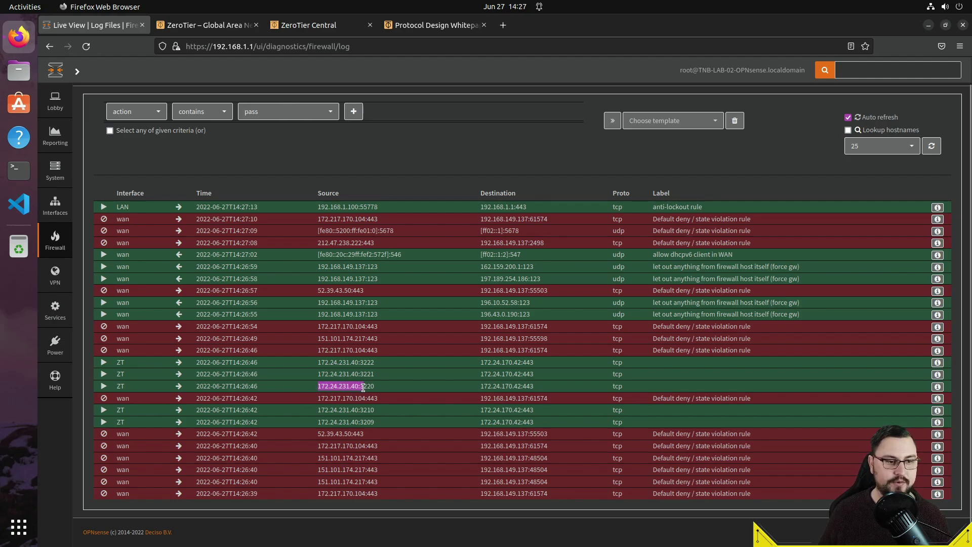
click(848, 118)
click(394, 393)
scroll(332, 391, up, 1)
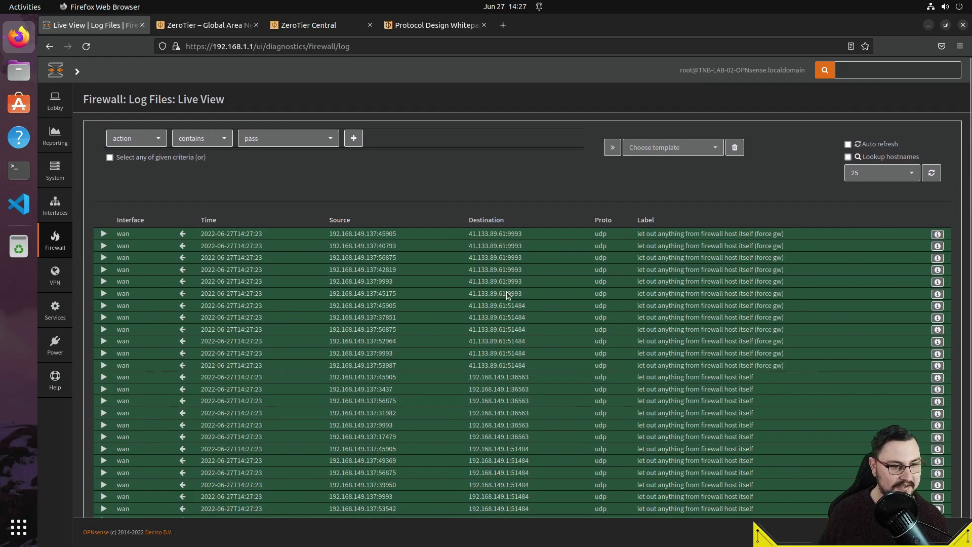
scroll(217, 305, down, 1)
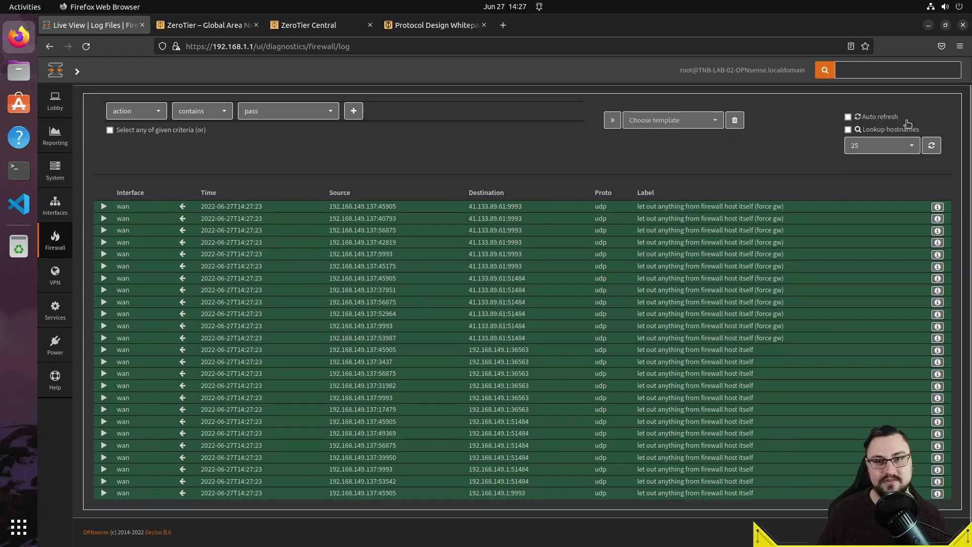
click(932, 145)
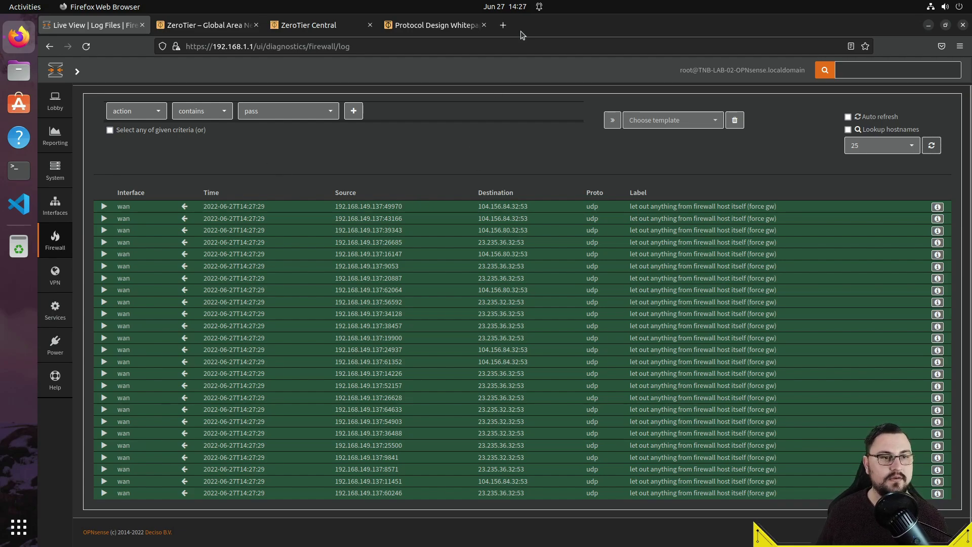
Open EVE-NG's MikroTik - Some VPN Lab in a new tab and telnet into WG-INET1.
click(502, 25)
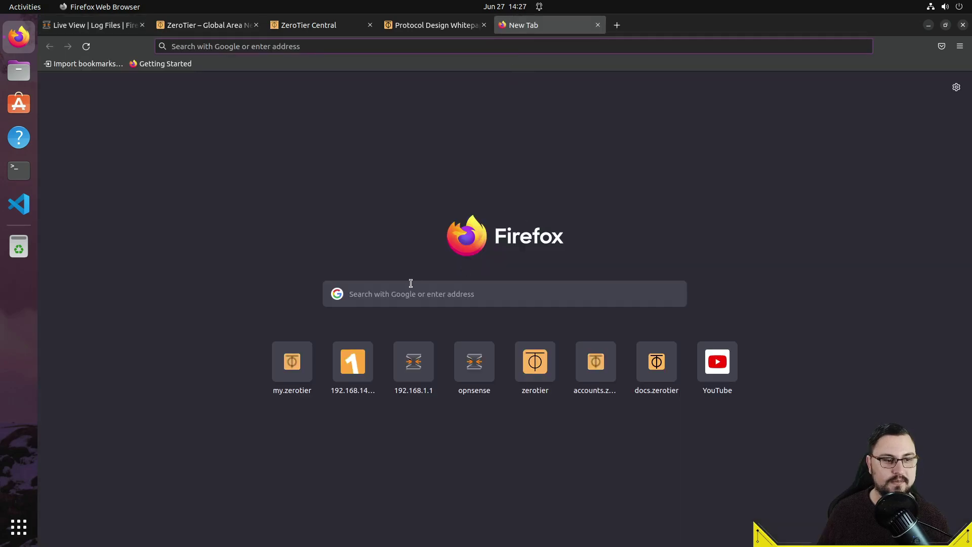
click(364, 374)
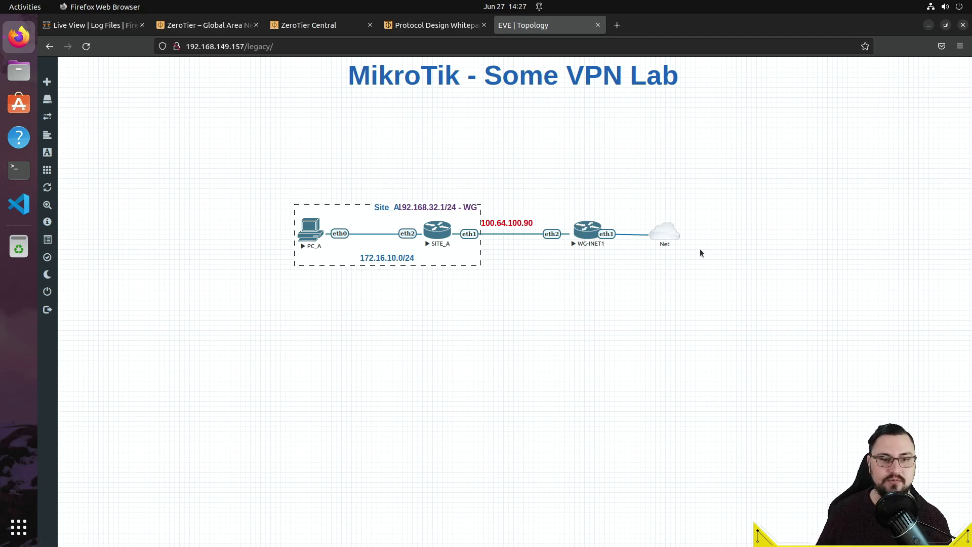
mouse_move(666, 226)
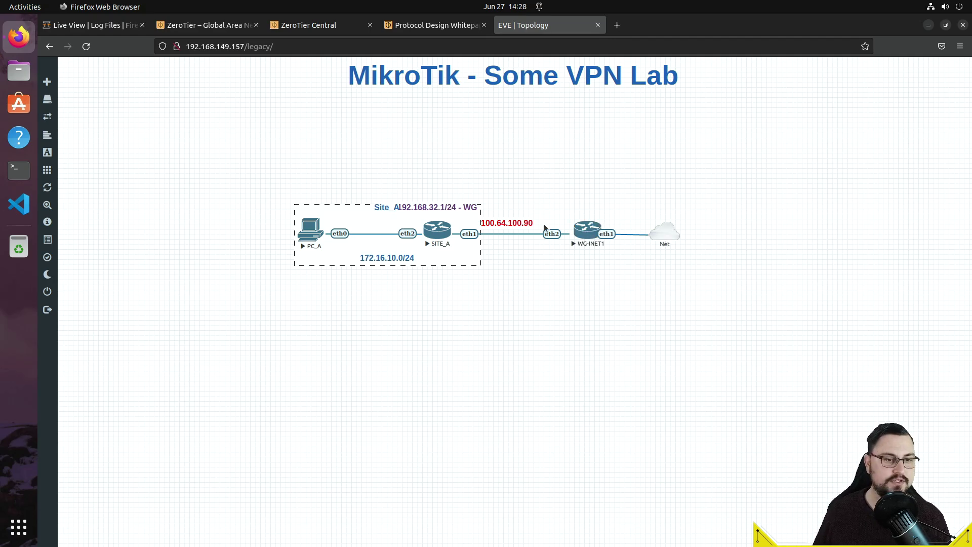
click(583, 233)
List WG-INET1's addresses with ip address/print, noting 100.64.100.89/30 on ether2, then minimize the console.
click(589, 123)
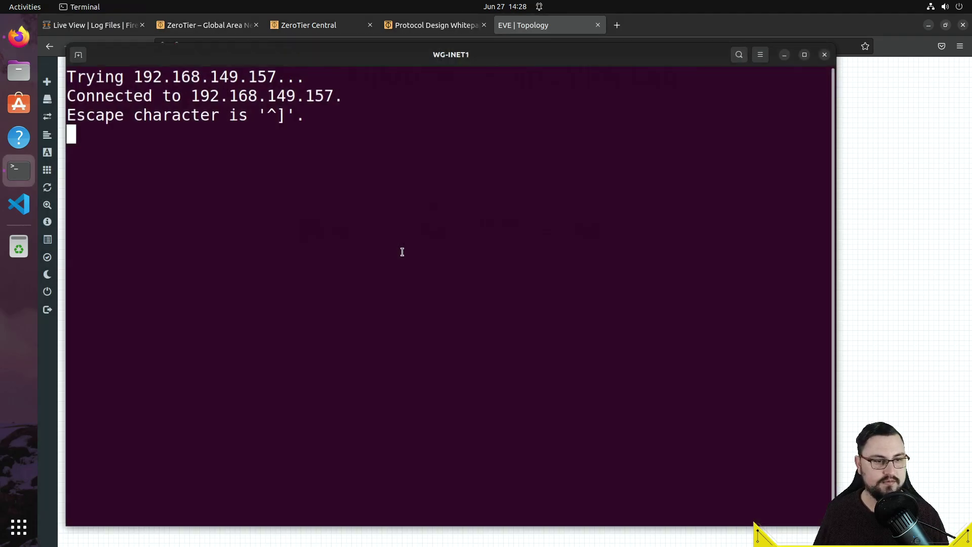
key(Return)
text(ip address/print)
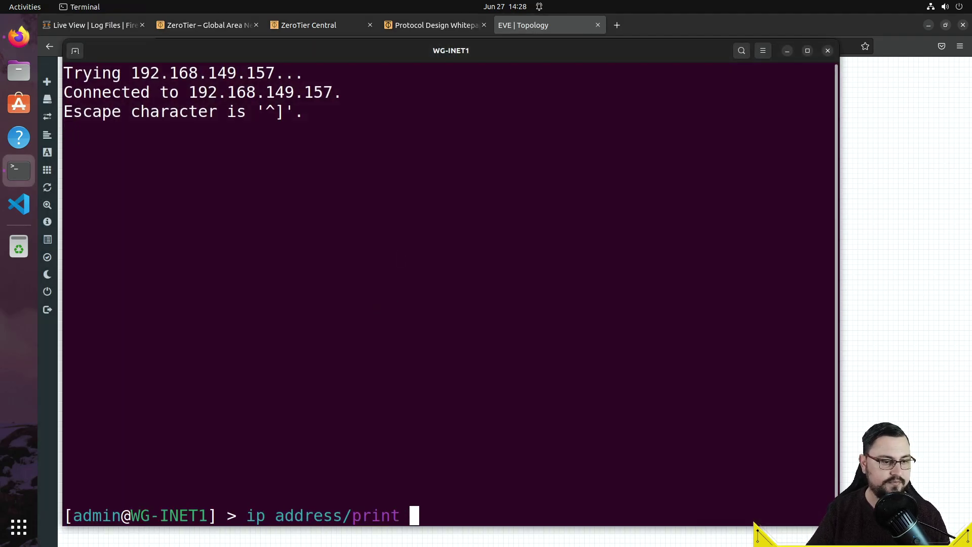
key(Return)
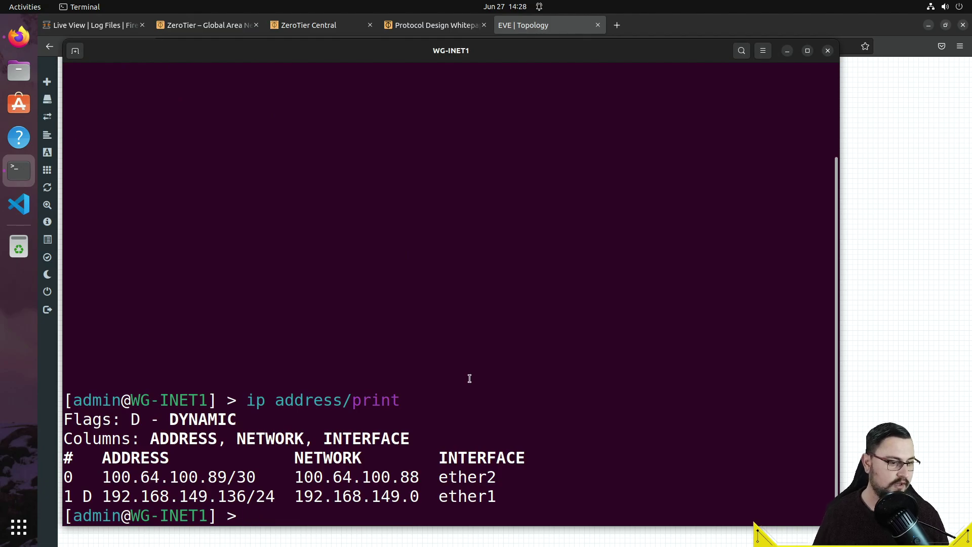
double_click(362, 458)
double_click(366, 477)
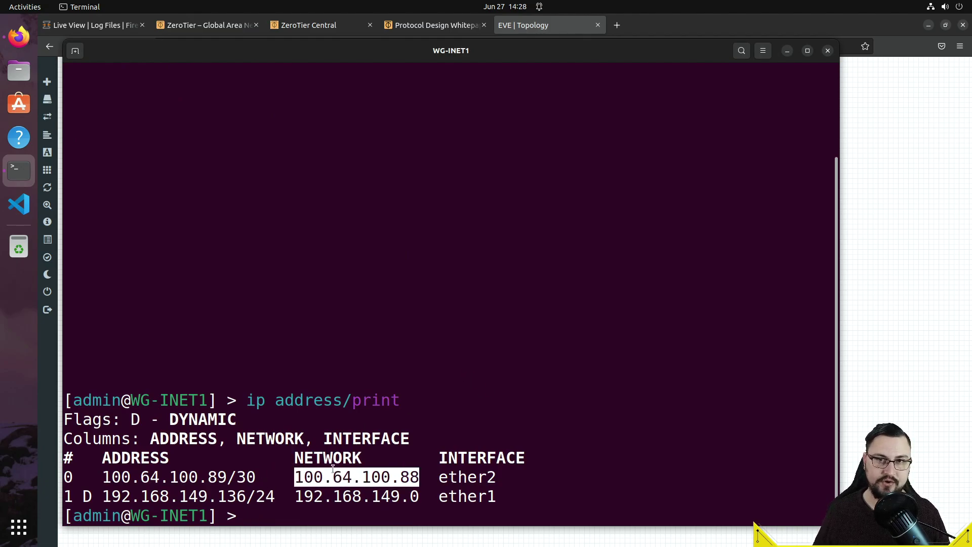
click(787, 52)
key(ctrl+alt+Return)
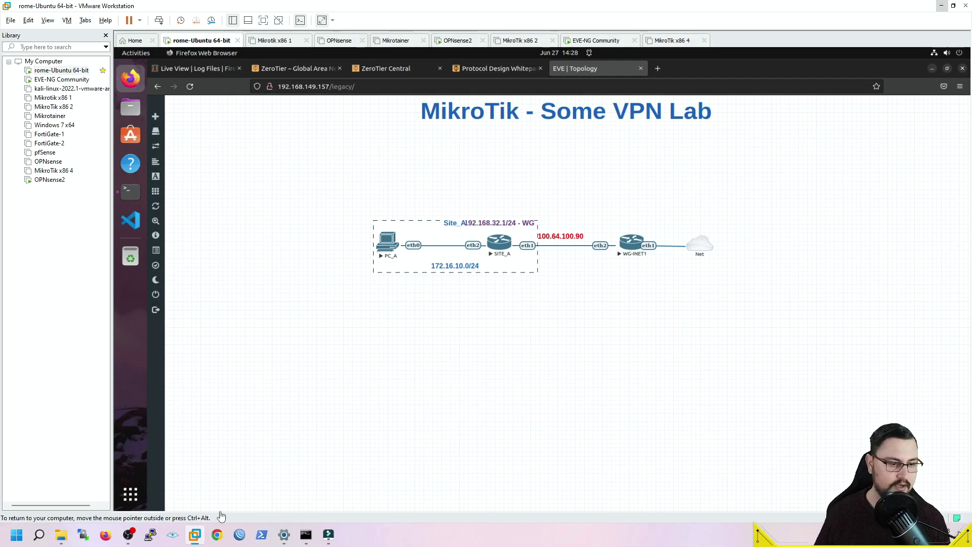
Stop the firewall ping and try pinging the router at 100.64.100.89, getting no replies.
click(305, 535)
key(ctrl+c)
key(Return)
key(Return)
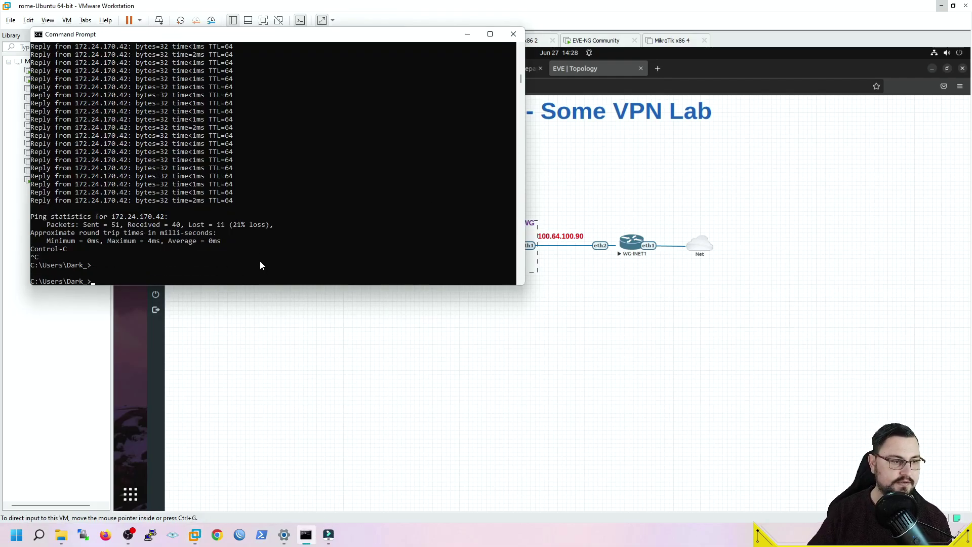
text(ping 100.6)
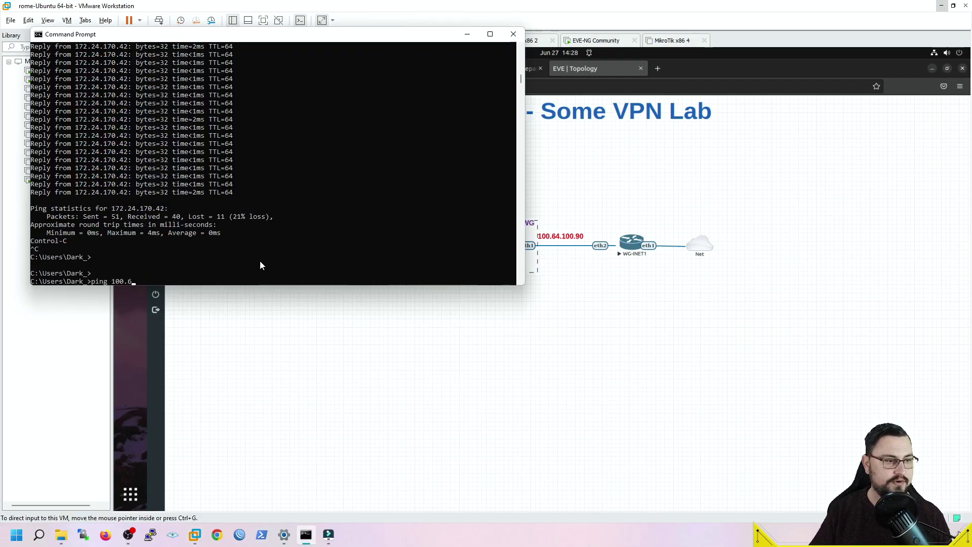
text(4.100.)
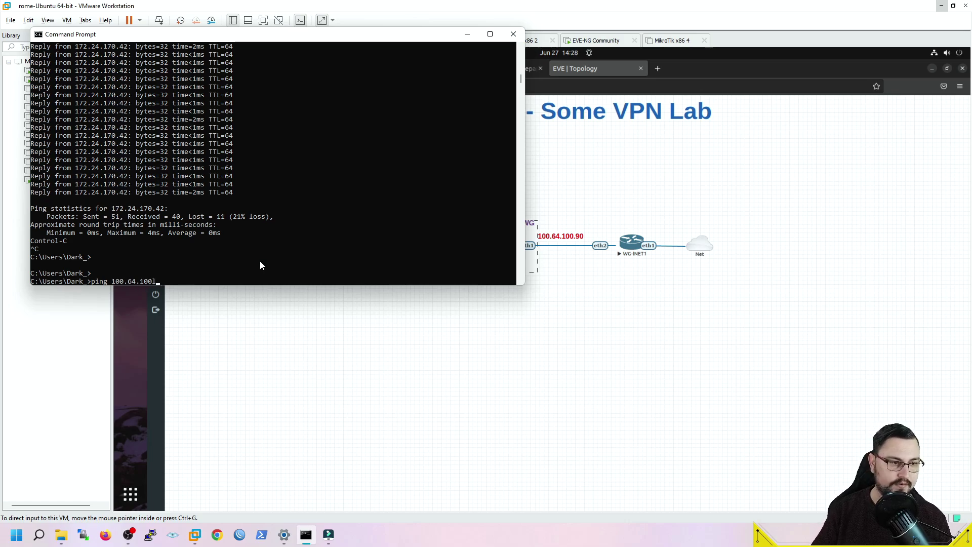
text(89 -t)
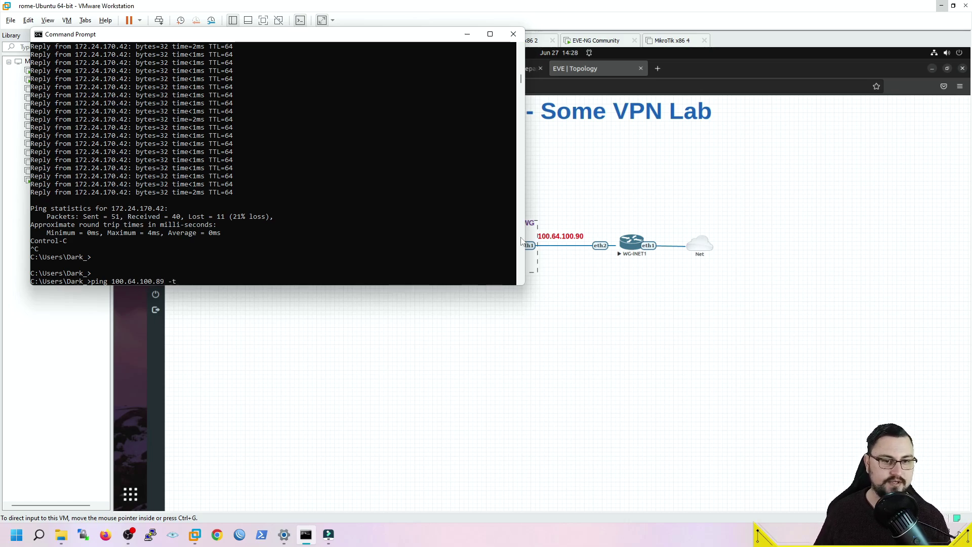
click(251, 241)
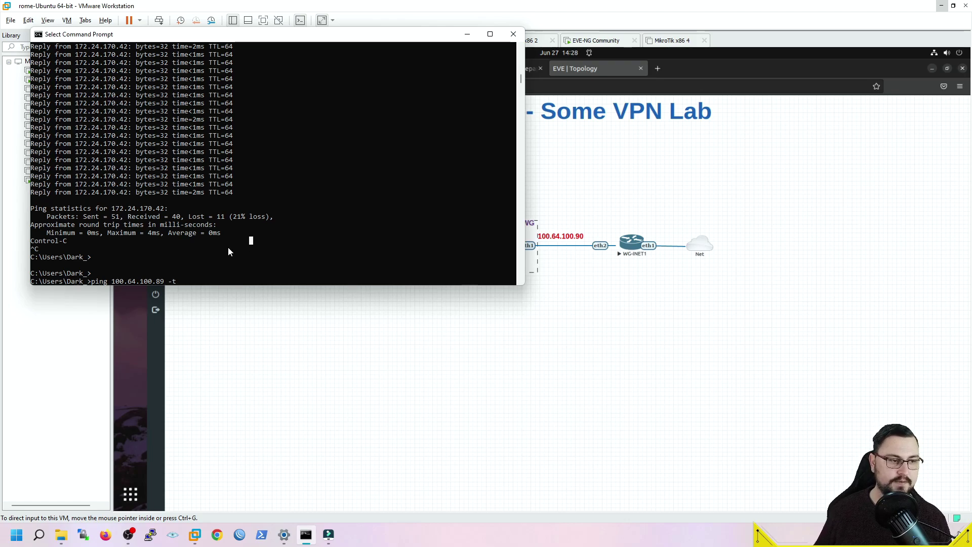
key(Return)
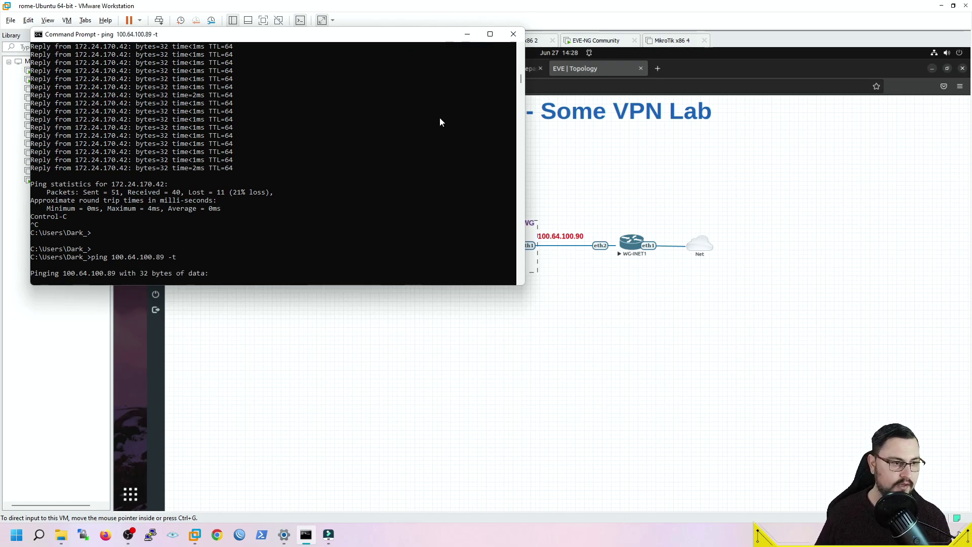
key(ctrl+c)
Run route print 100.64.* to find no active routes, then make the lab VM full screen.
text(route print 100.64.*)
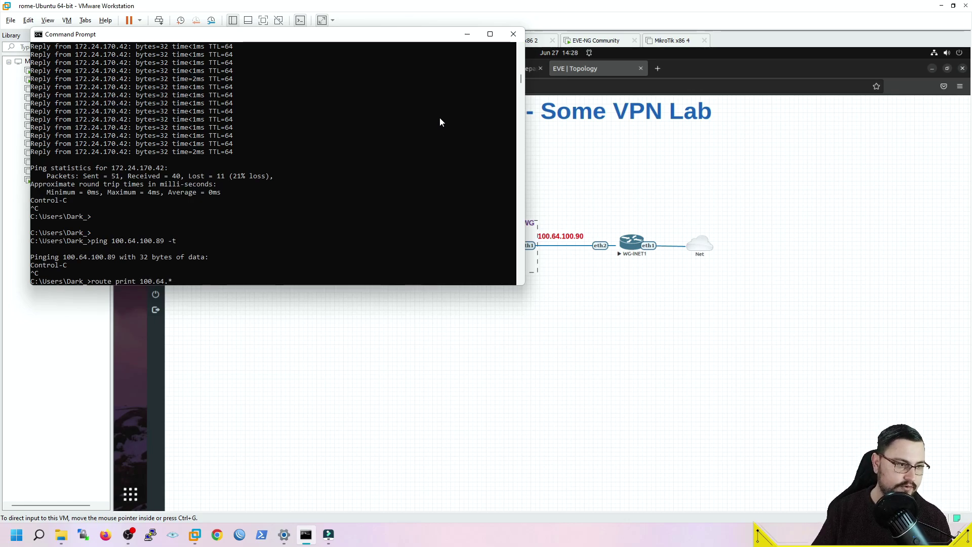
key(Return)
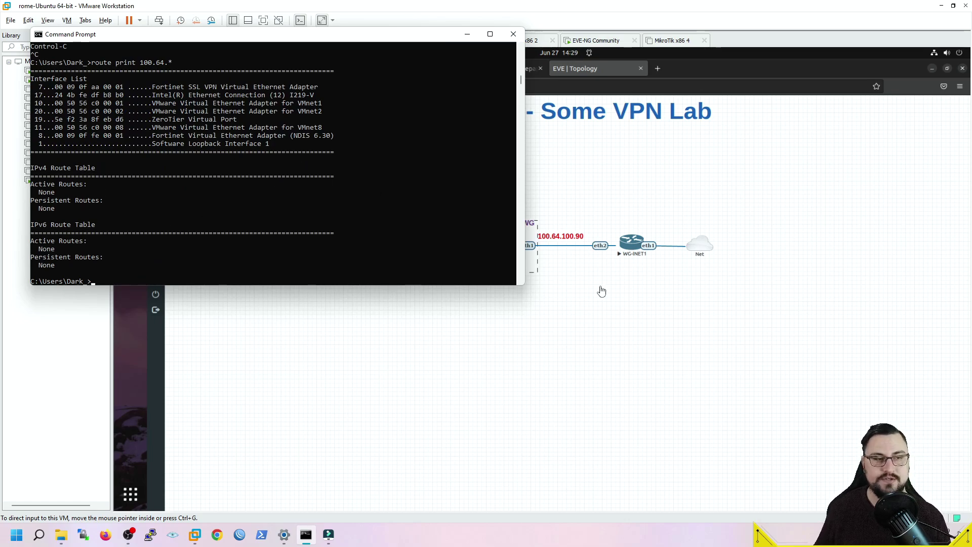
click(594, 310)
key(ctrl+alt+Return)
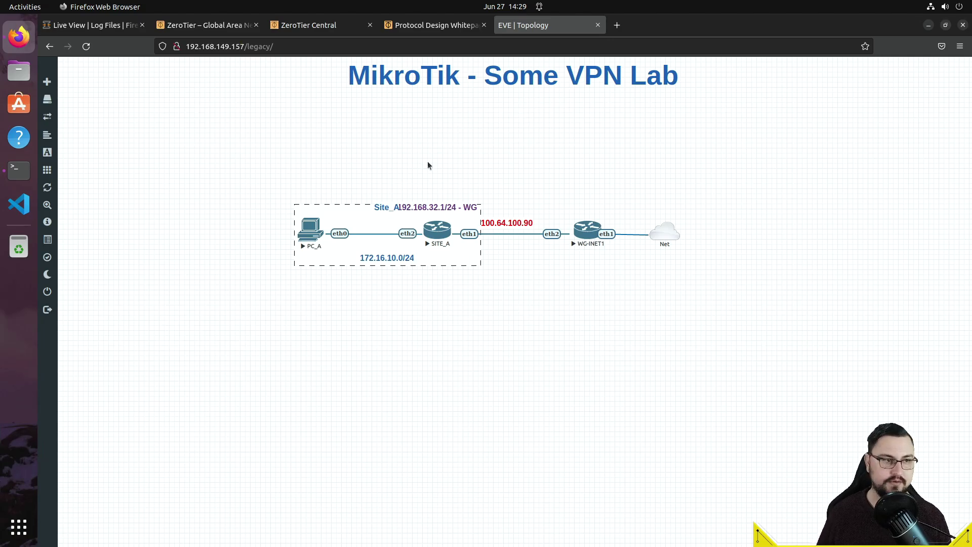
On the TNB-LAB network page, enter 100.64.100.88/30 as the new managed route's destination.
click(341, 26)
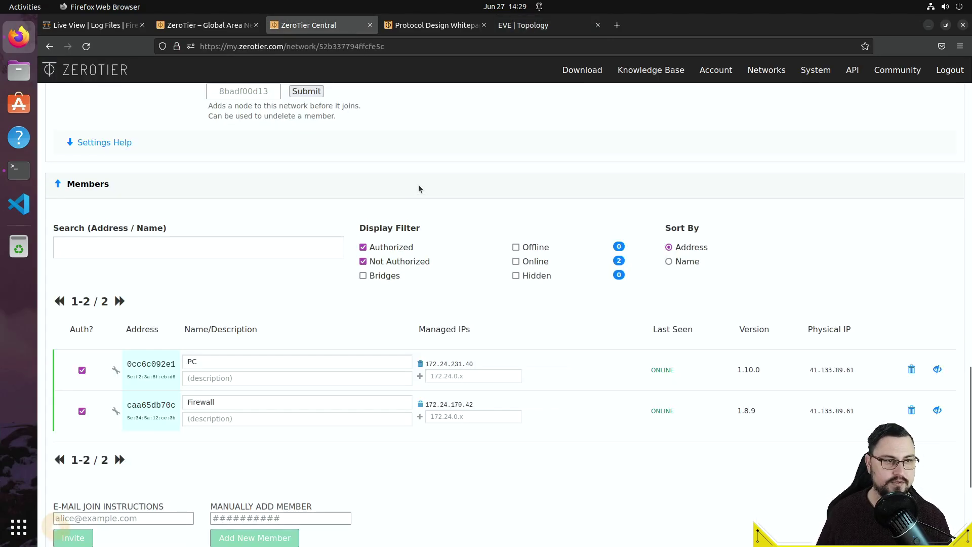
scroll(418, 185, up, 15)
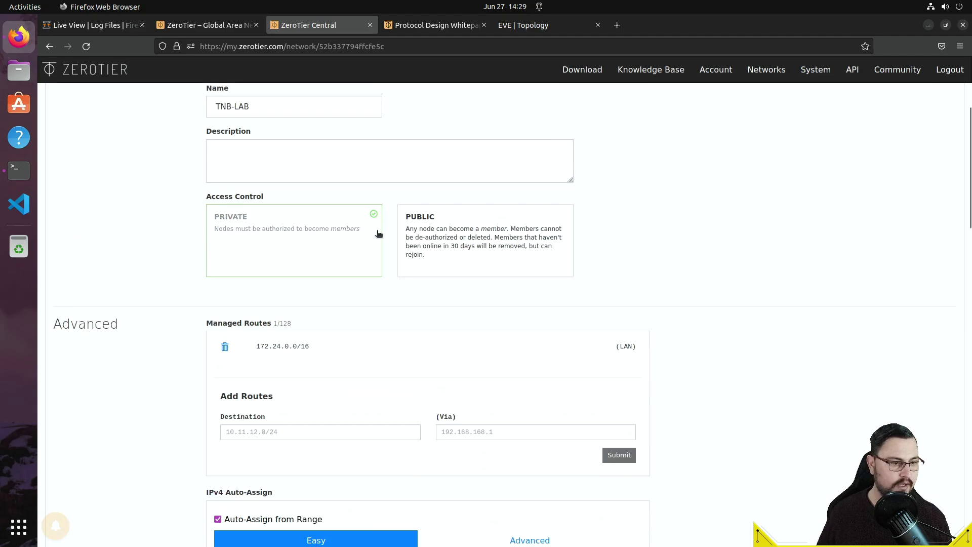
scroll(363, 317, down, 3)
click(273, 320)
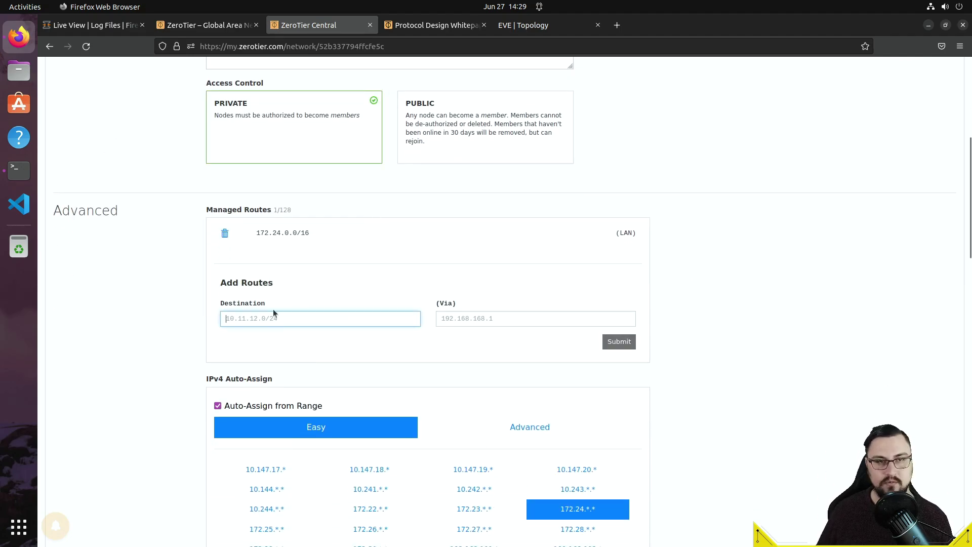
text(100.64.100.88)
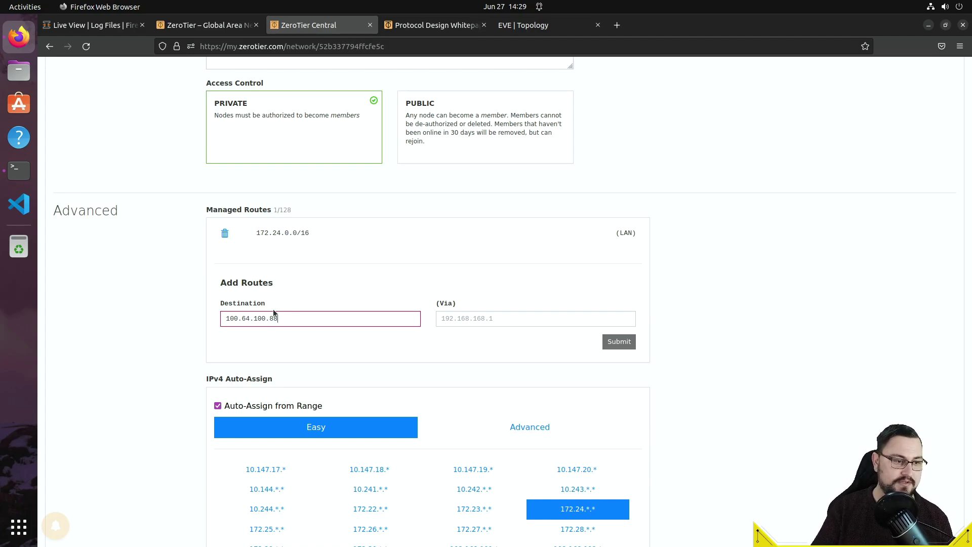
text(/30)
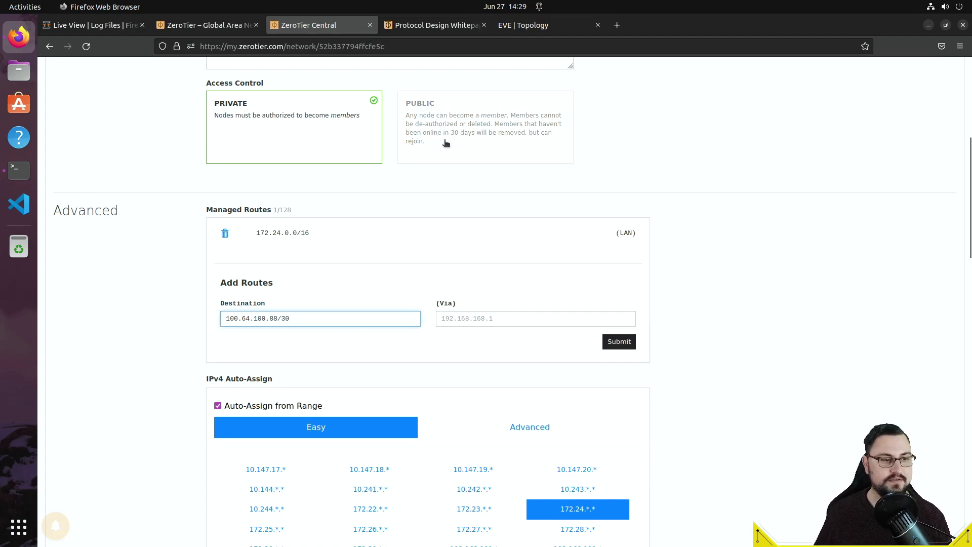
Set the route's Via to the Firewall member IP 172.24.170.42 and submit it.
click(519, 313)
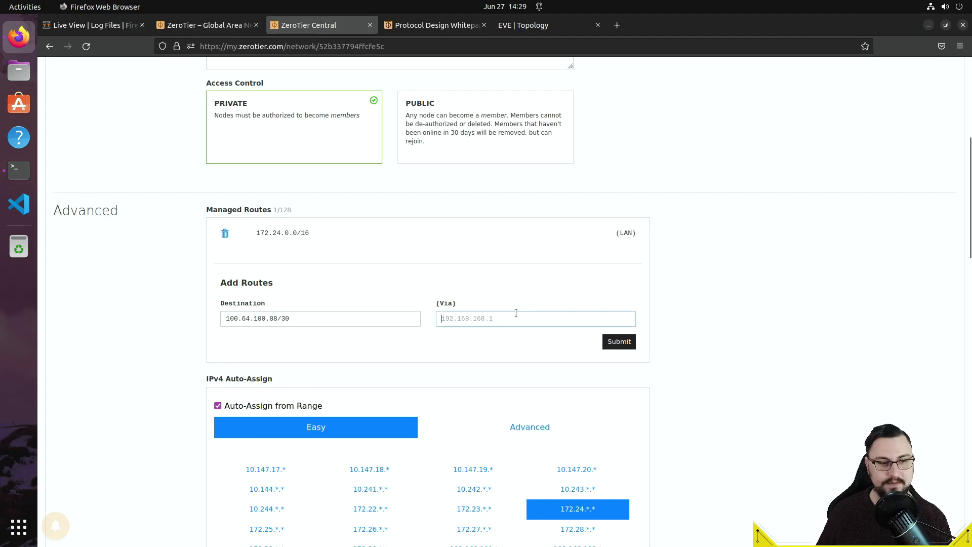
scroll(482, 316, down, 10)
scroll(446, 314, down, 5)
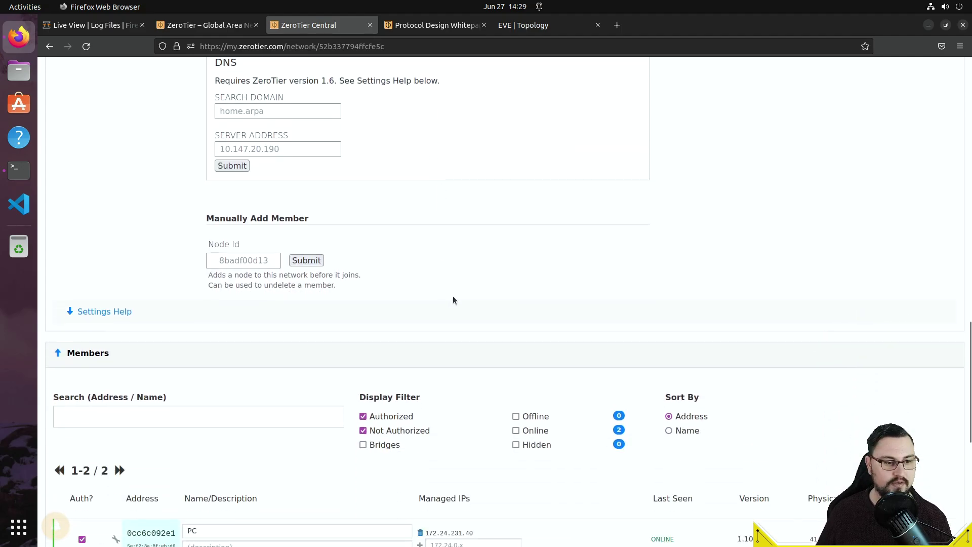
triple_click(455, 462)
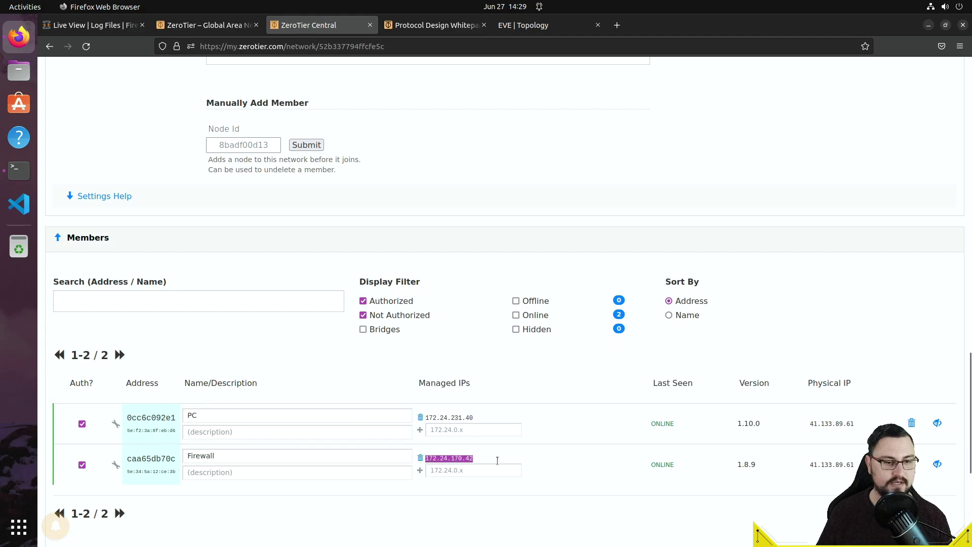
scroll(478, 405, up, 10)
scroll(460, 306, up, 5)
click(540, 203)
key(ctrl+v)
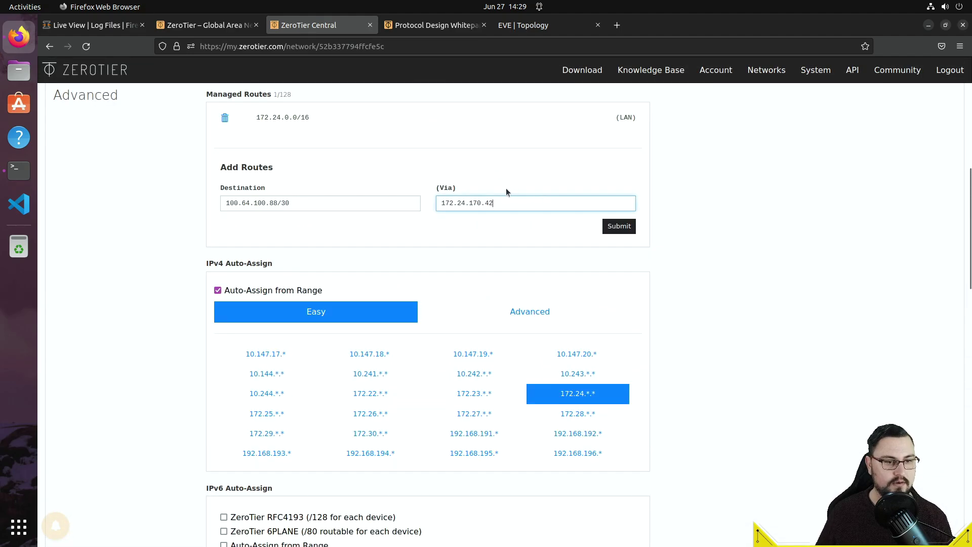
click(618, 226)
scroll(78, 223, up, 3)
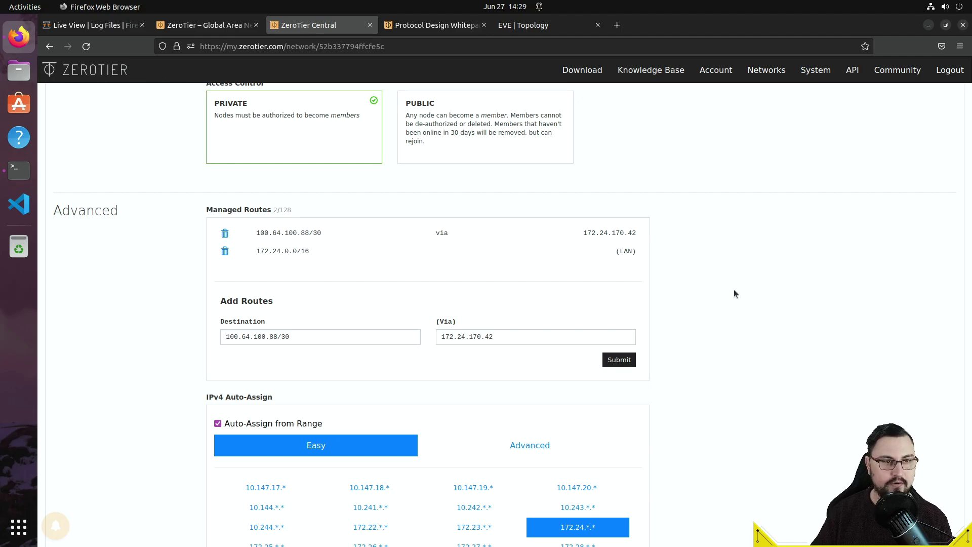
key(ctrl+alt+Return)
Re-run route print 100.64.* to confirm the 100.64.100.88 route via 172.24.170.42.
key(alt+Tab)
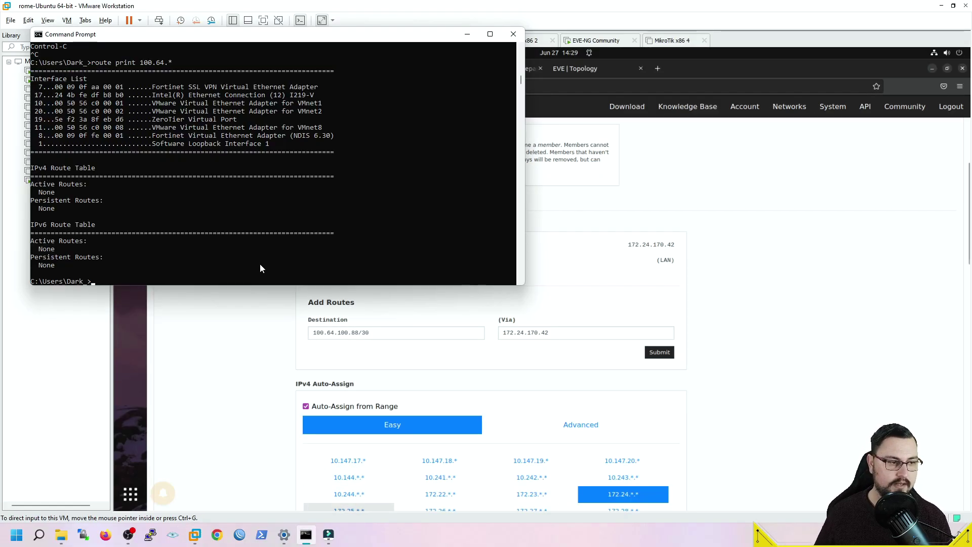
key(Up)
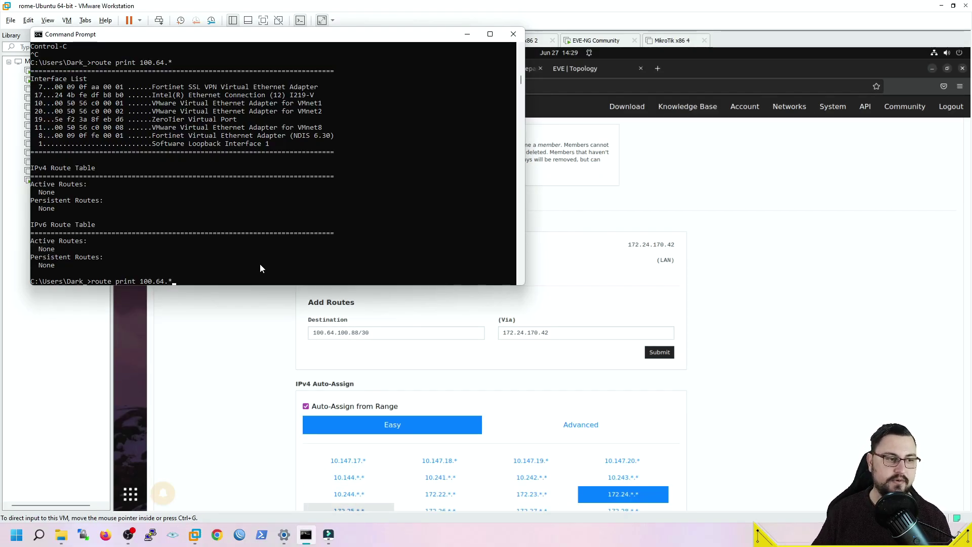
key(Return)
drag(43, 184, 241, 185)
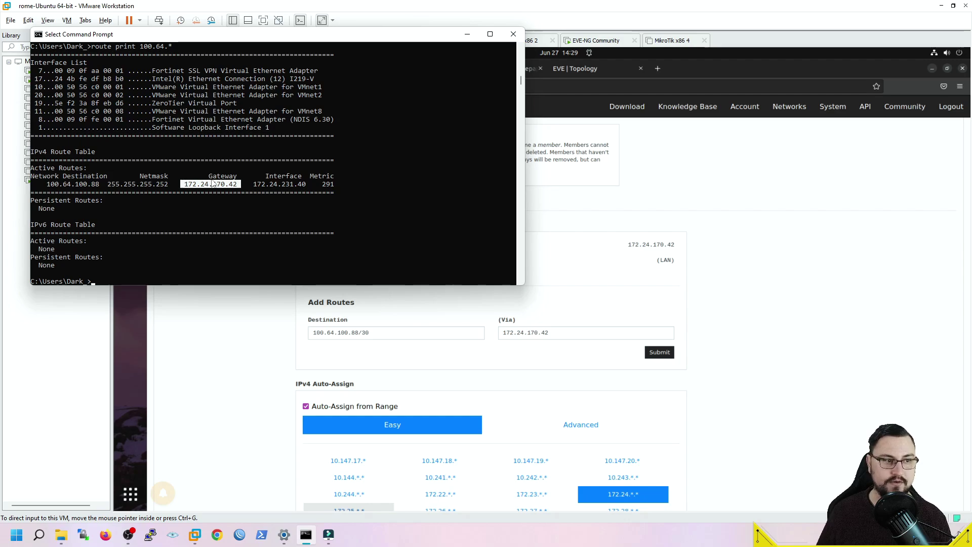
right_click(274, 235)
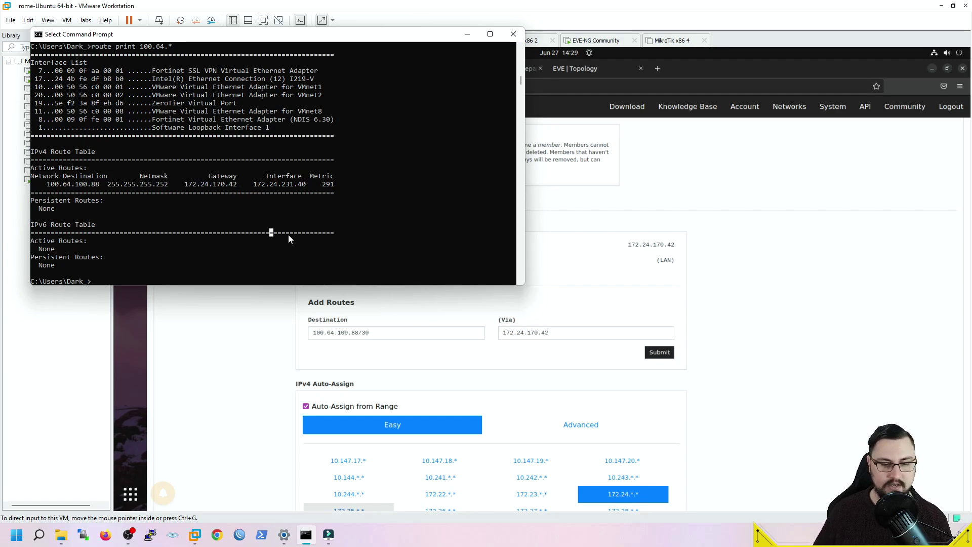
Ping 100.64.100.89 continuously until 4/4 replies arrive, then launch WinBox.
key(Return)
key(Return)
text(pin)
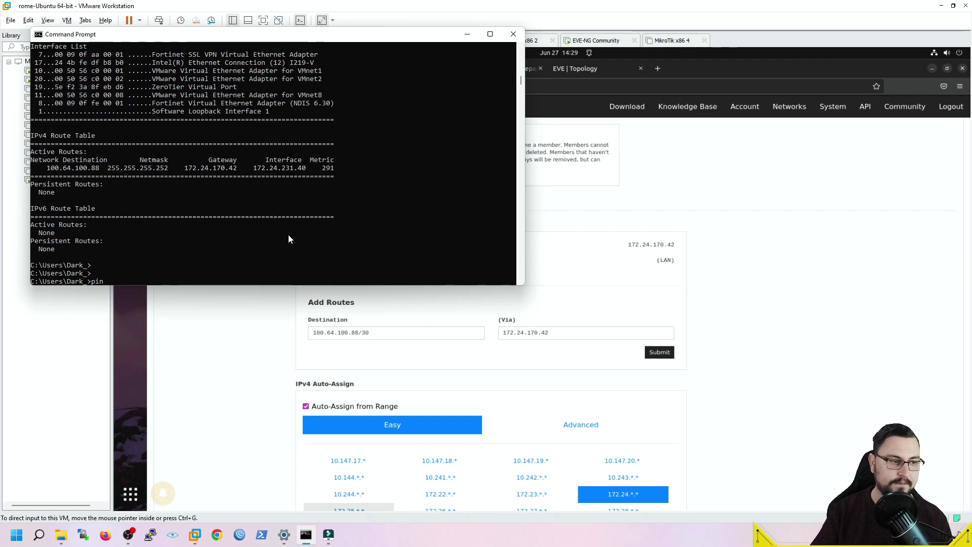
text(g 100.64.1)
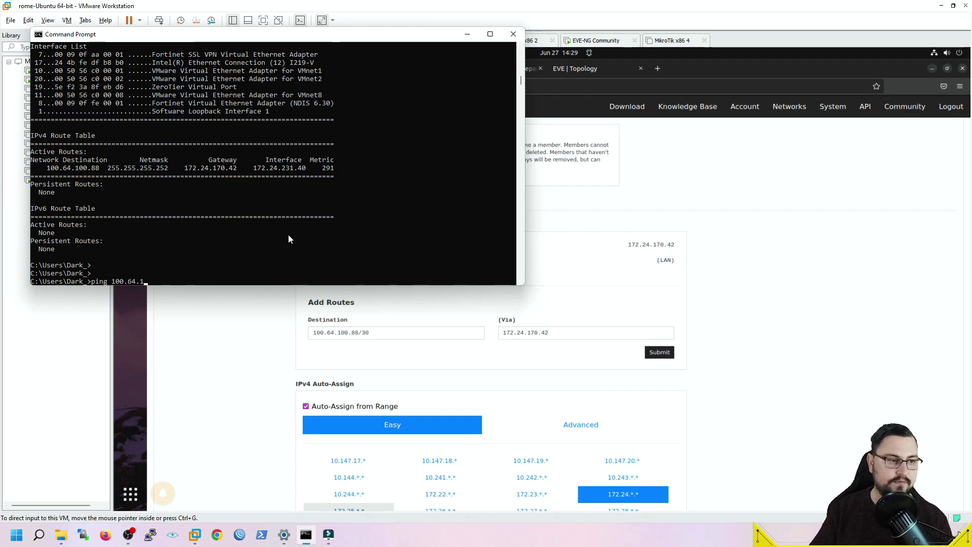
text(00.)
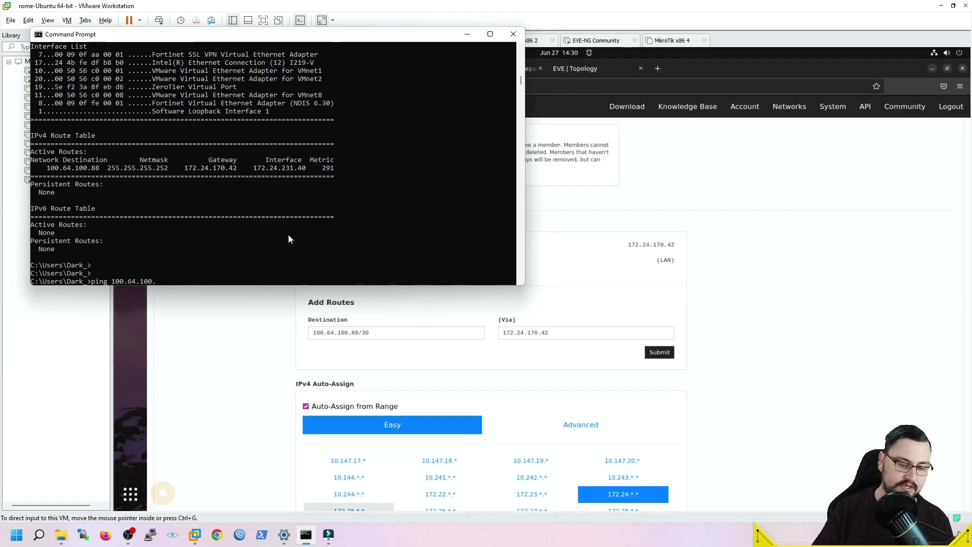
text(89 -t)
key(Return)
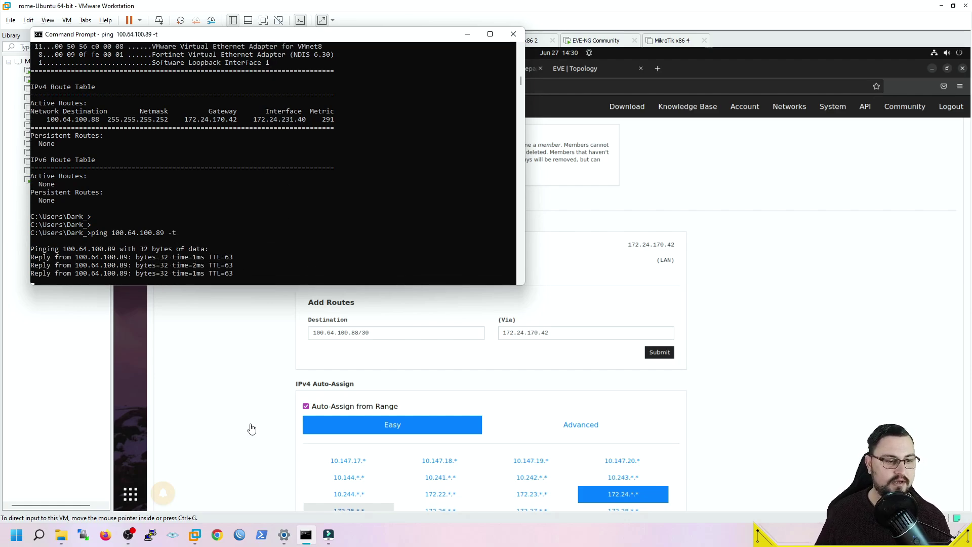
key(ctrl+c)
click(240, 534)
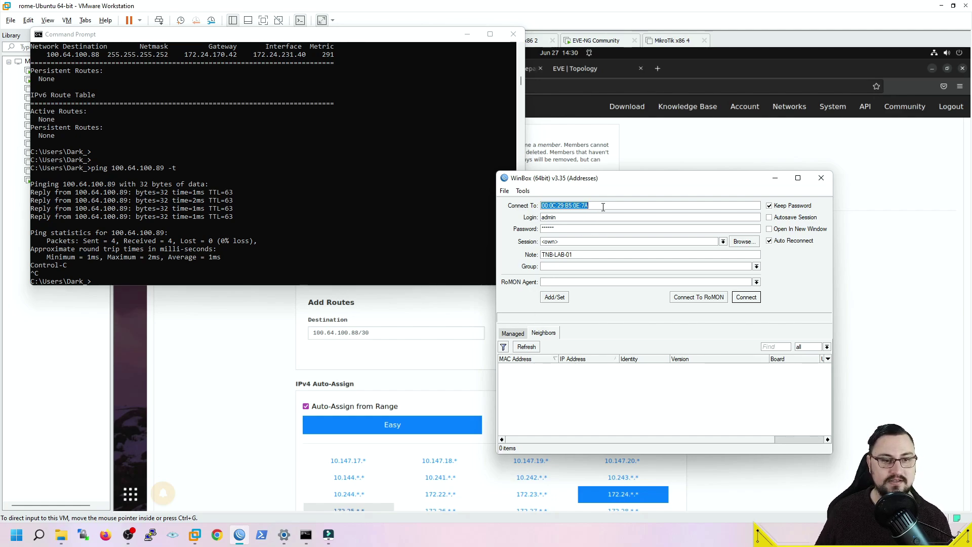
Connect WinBox to 100.64.100.89 (WG-INET1), then maximize and zoom the session.
text(100.64)
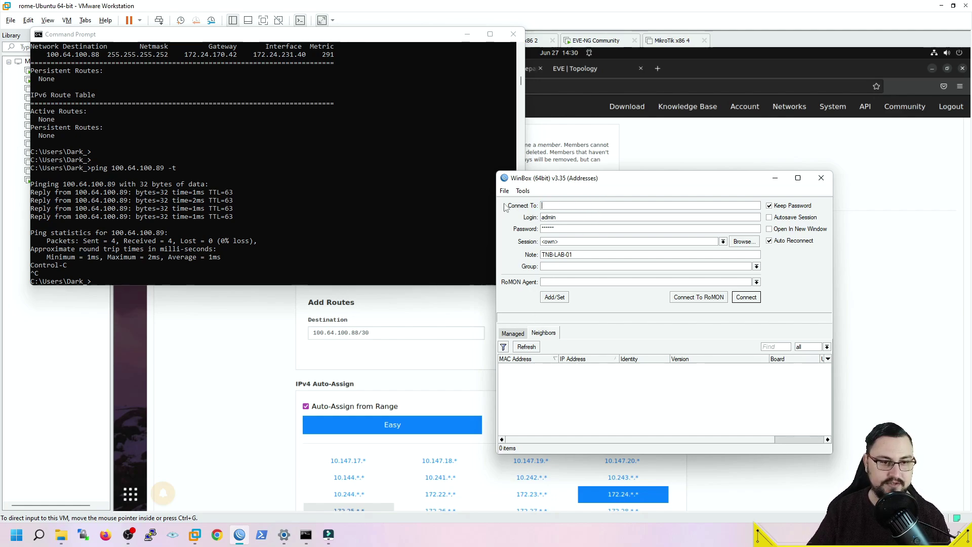
text(.100.)
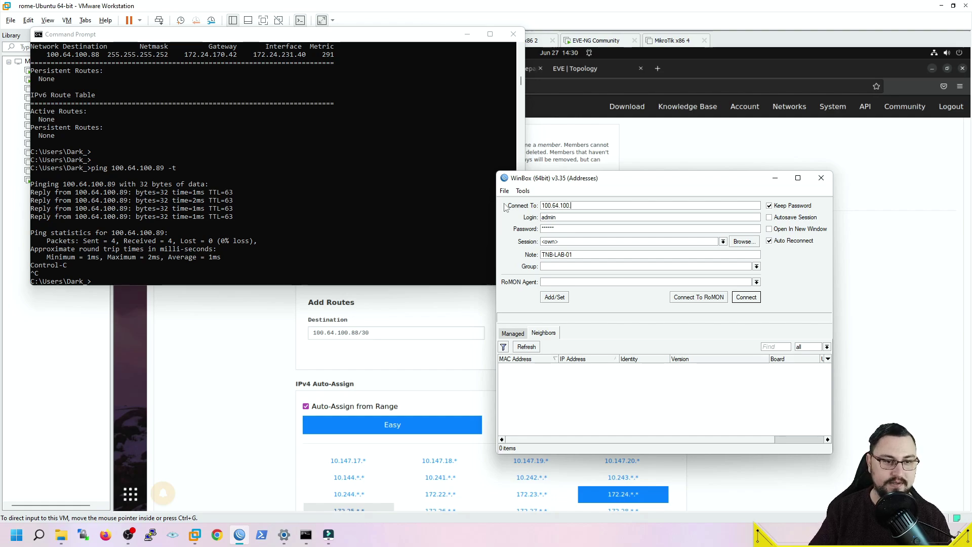
text(89)
key(Return)
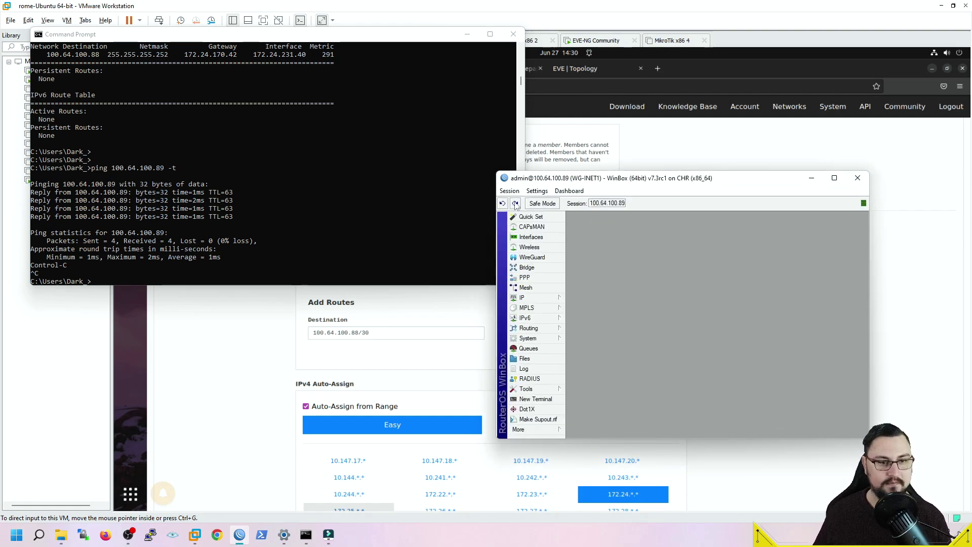
double_click(578, 179)
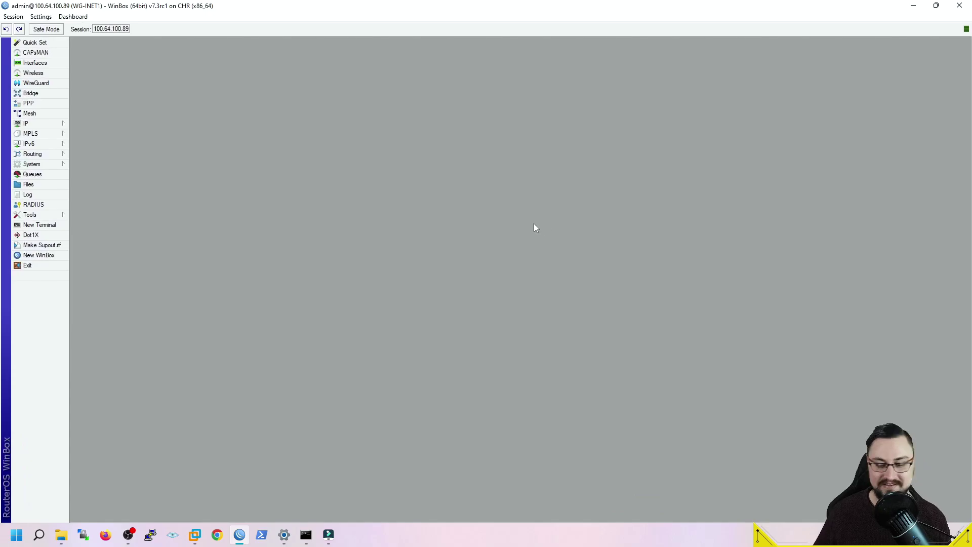
key(ctrl+plus)
key(ctrl+plus)
key(ctrl+plus)
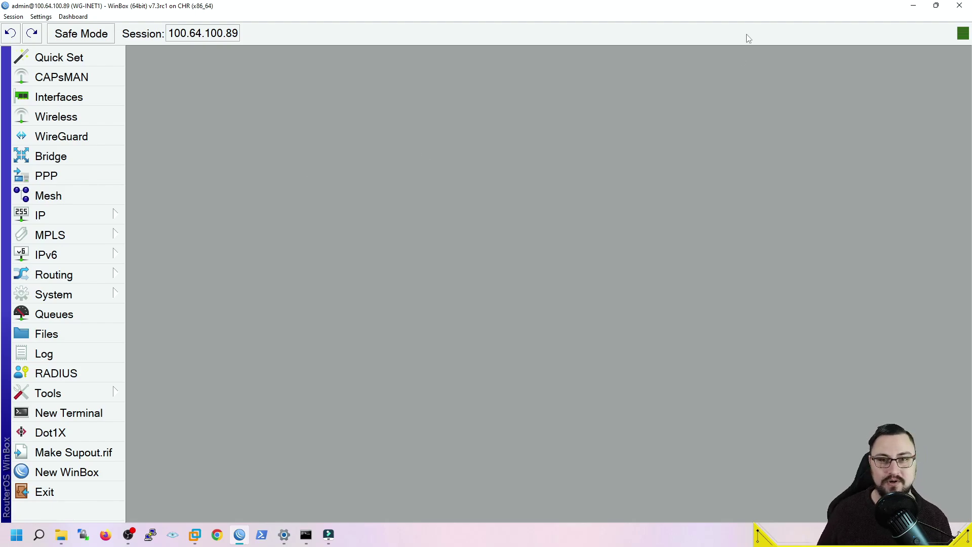
Minimize WinBox and return the VM full screen on the ZeroTier Central route page.
click(914, 6)
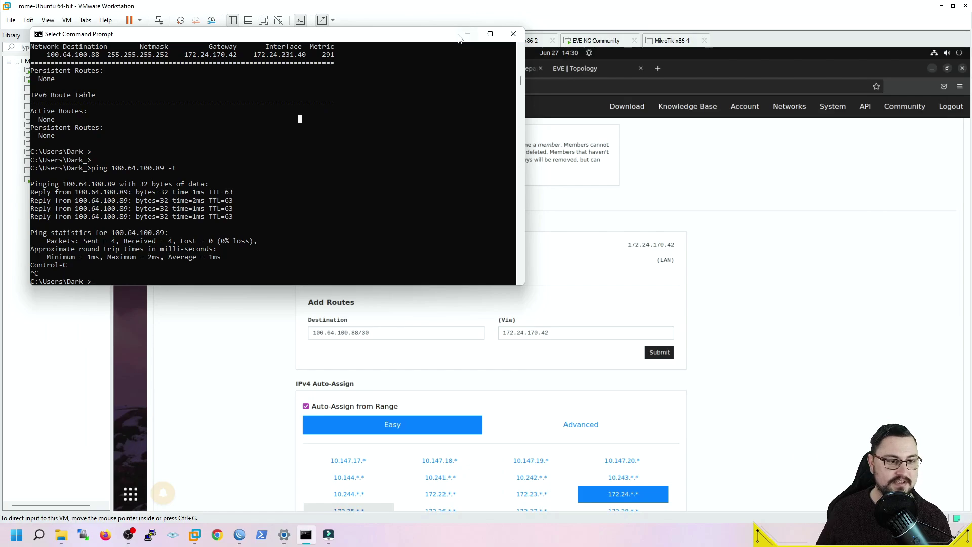
click(699, 233)
key(ctrl+alt+Return)
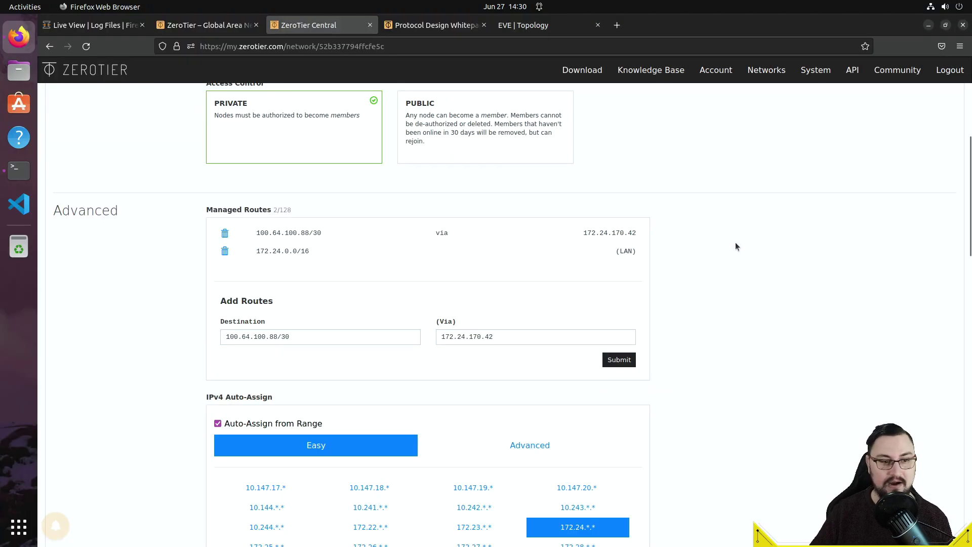